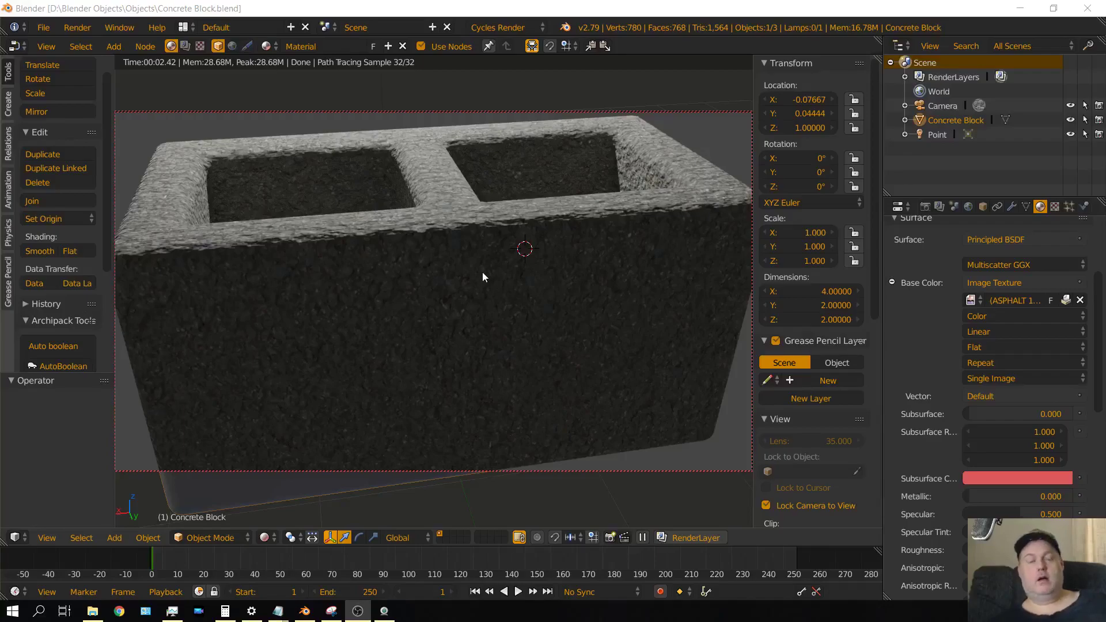
pyautogui.moveTo(476, 246); pyautogui.dragTo(339, 226, button='middle')
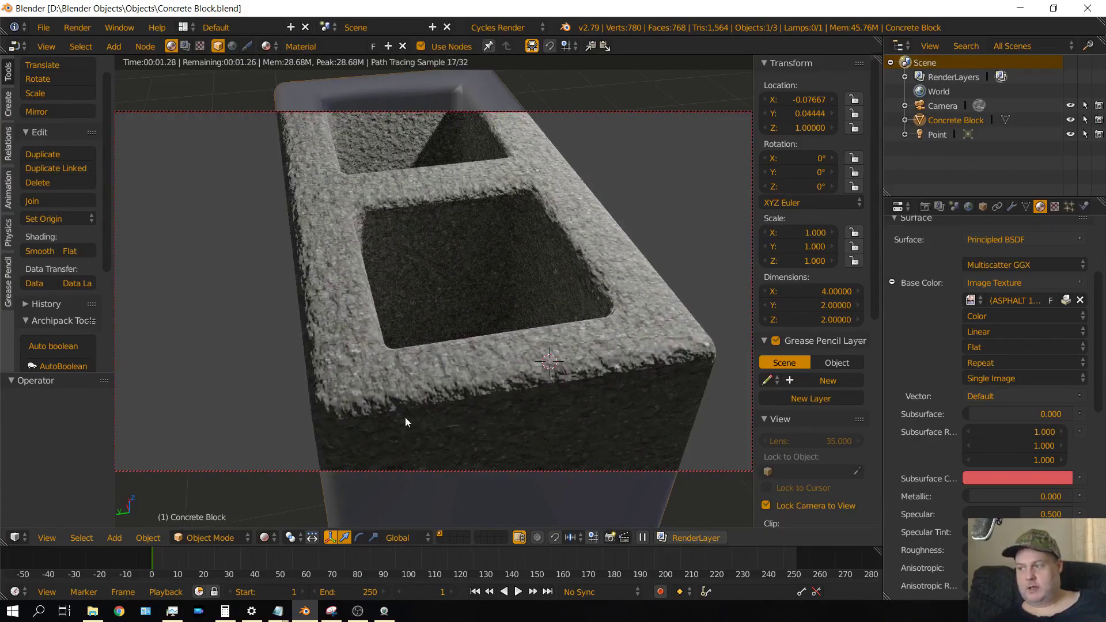
pyautogui.moveTo(344, 317); pyautogui.dragTo(454, 334, button='middle')
pyautogui.moveTo(540, 328); pyautogui.dragTo(617, 336, button='middle')
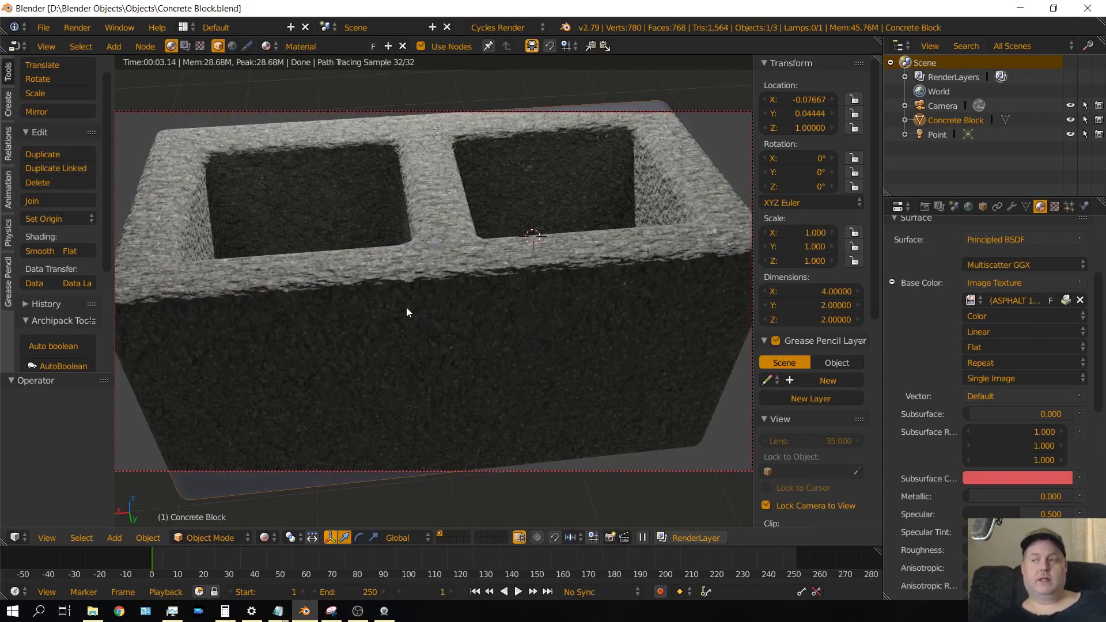
# Start a new scene by reloading the start-up file.
pyautogui.click(43, 27)
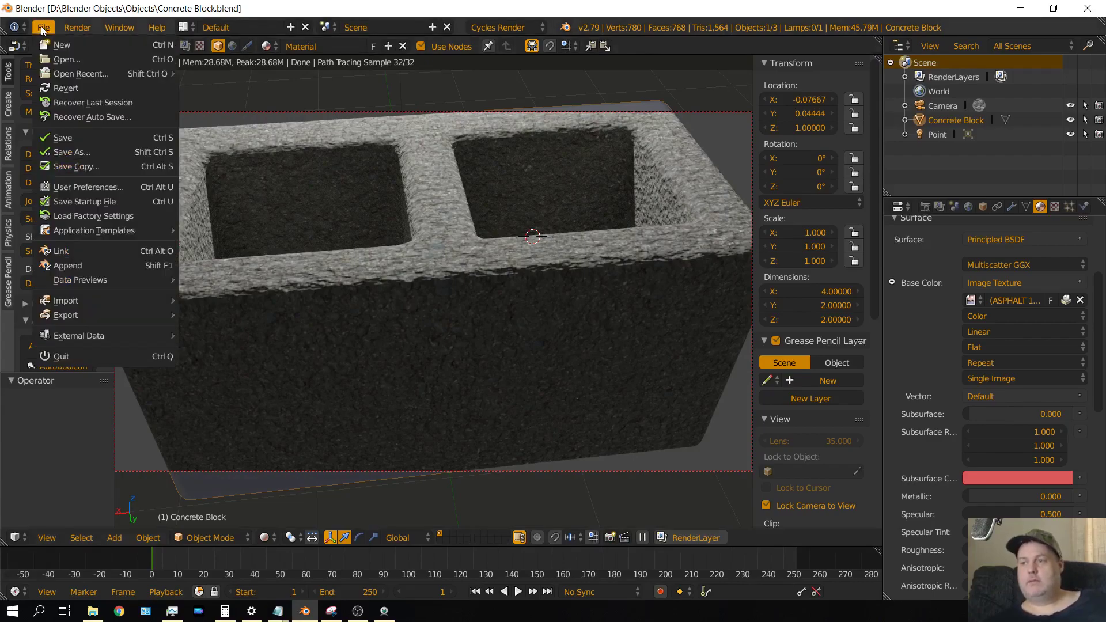
pyautogui.click(54, 44)
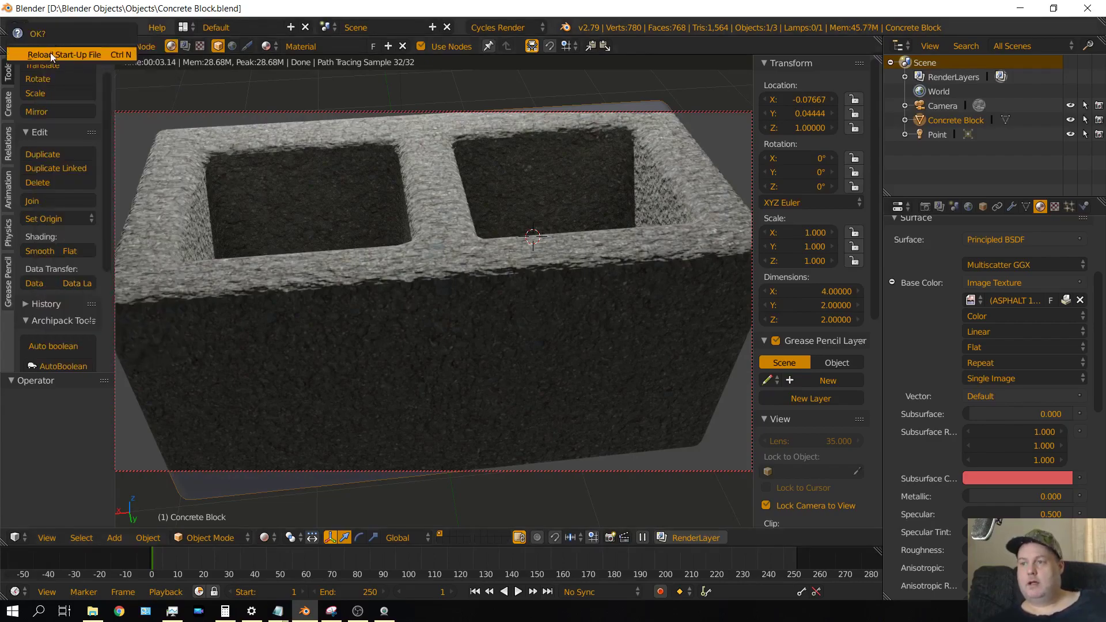
pyautogui.click(50, 54)
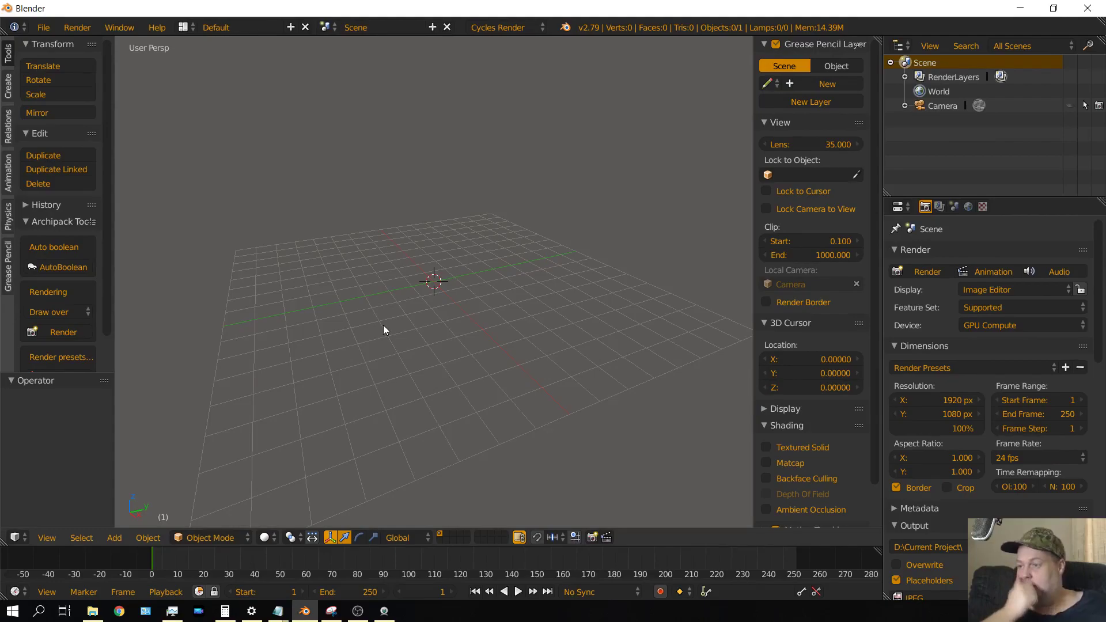
# Switch to the top orthographic view and add a plane mesh at the origin.
pyautogui.press('KP_7')
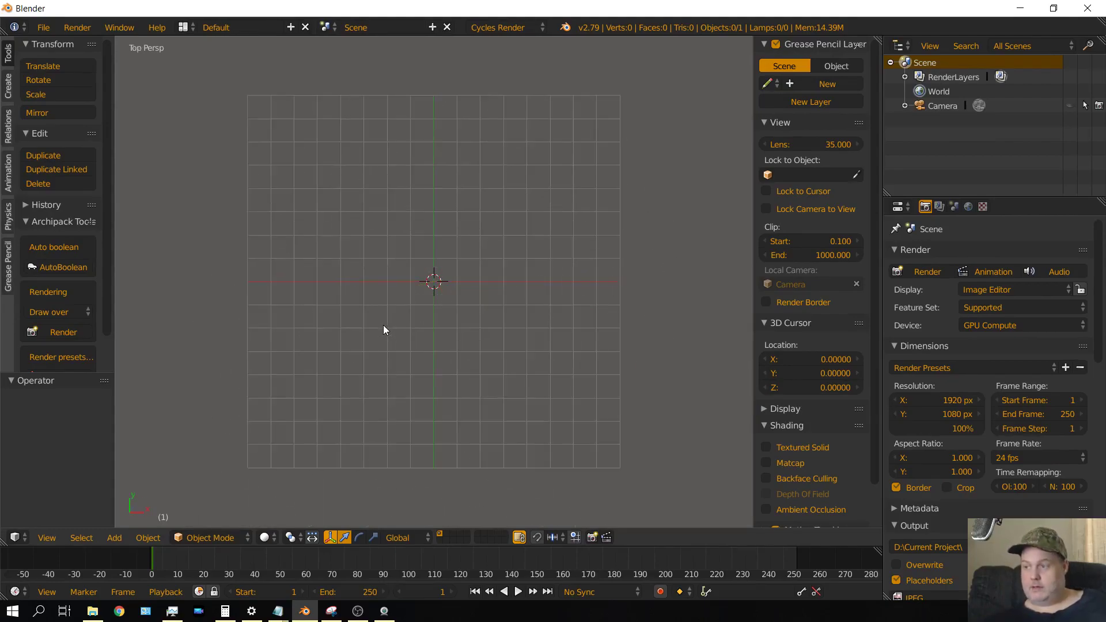
pyautogui.press('KP_5')
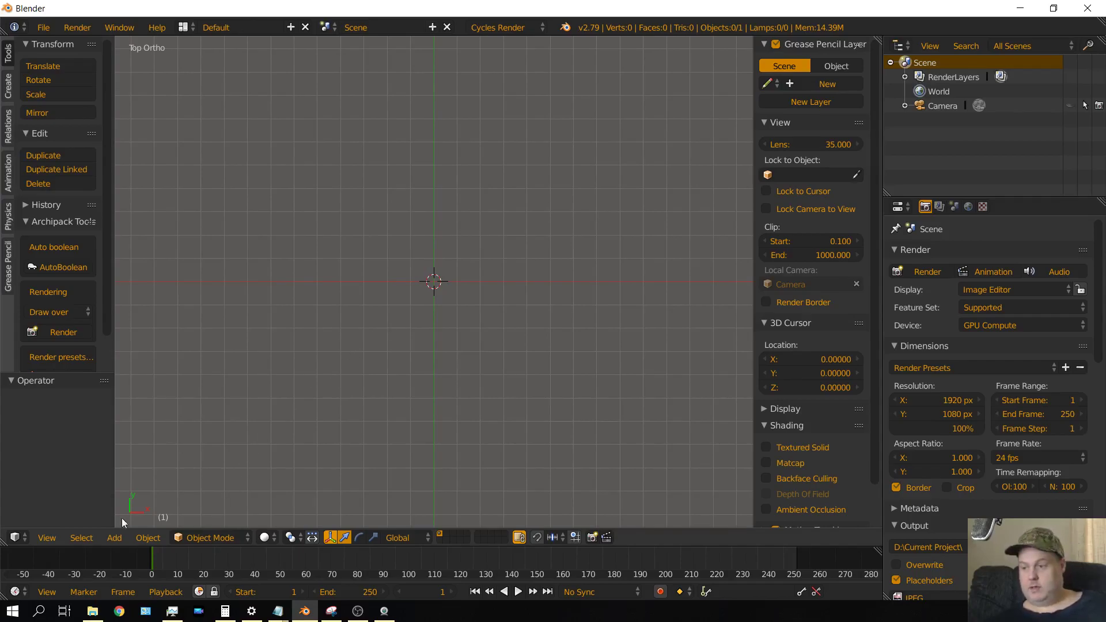
pyautogui.click(112, 538)
pyautogui.moveTo(129, 518)
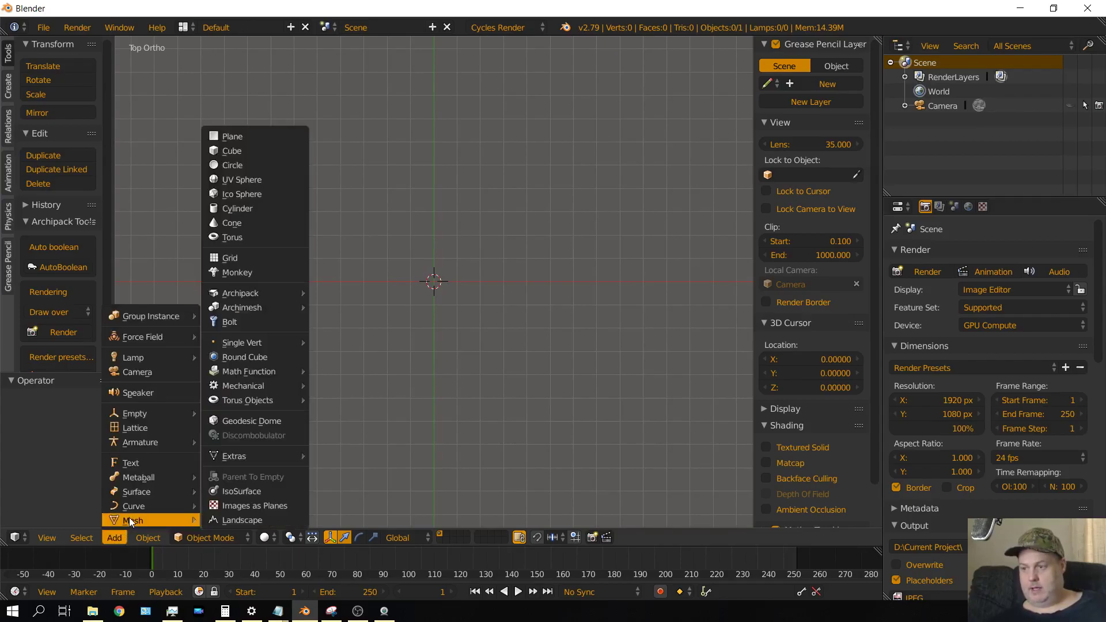
pyautogui.click(251, 133)
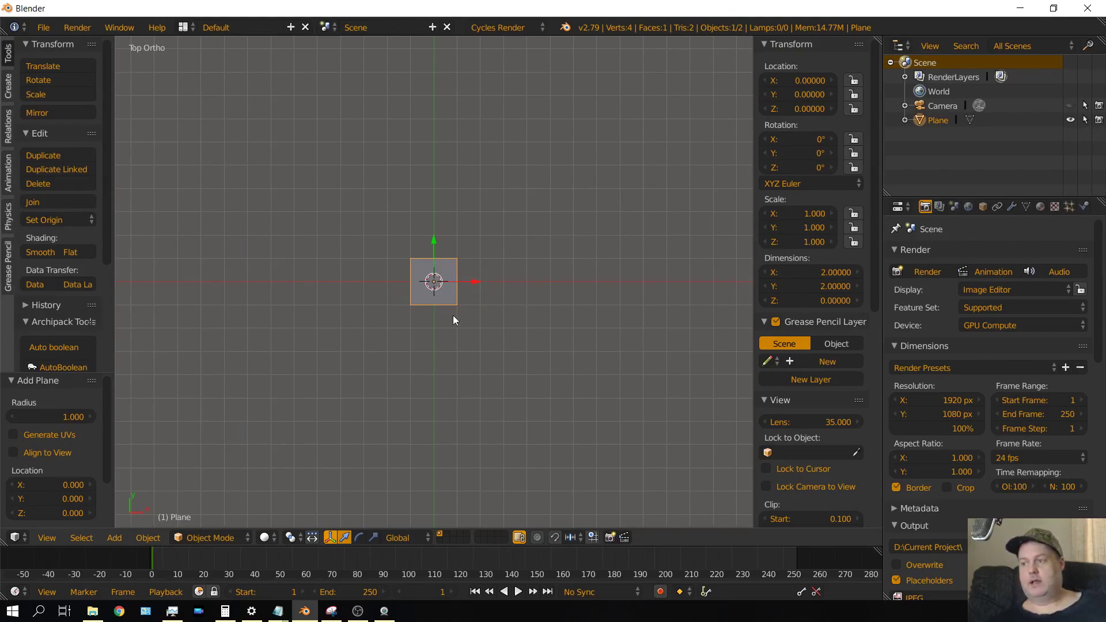
# Set the plane's X dimension to 4 and apply its scale.
pyautogui.click(813, 274)
pyautogui.write('4')
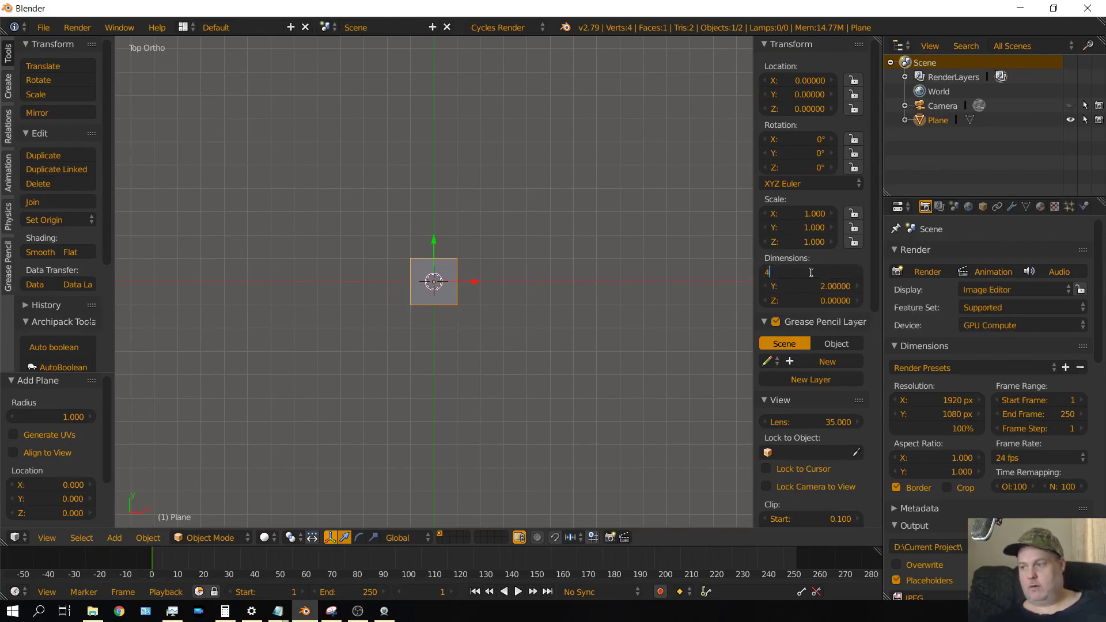
pyautogui.press('Return')
pyautogui.scroll(5, 434, 440)
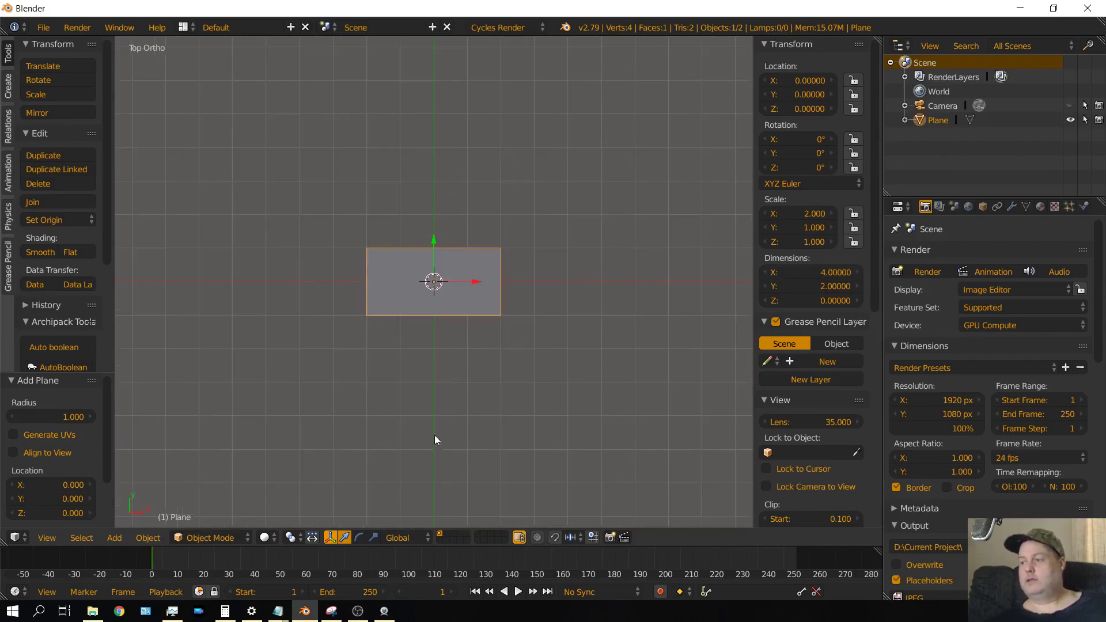
pyautogui.scroll(3, 434, 438)
pyautogui.scroll(2, 435, 440)
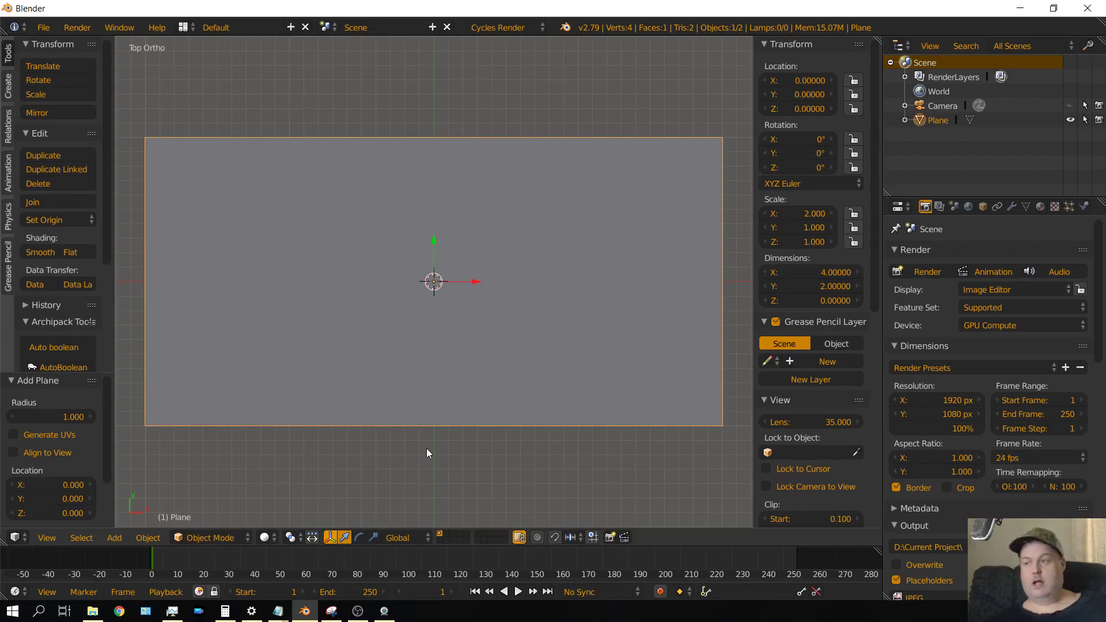
pyautogui.hotkey('ctrl', 'a')
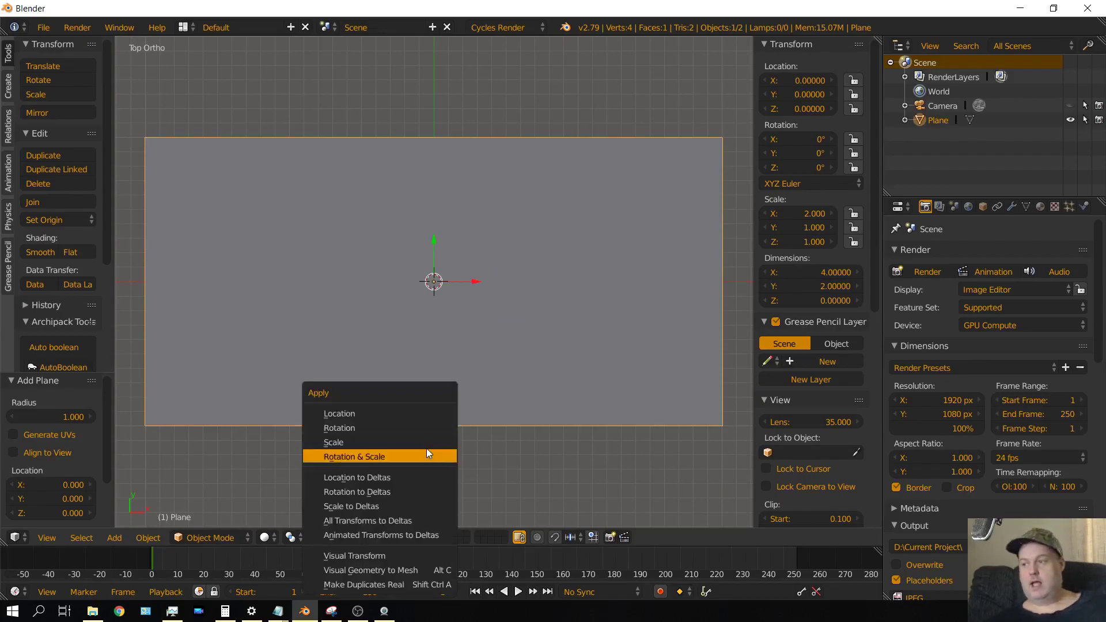
pyautogui.click(381, 444)
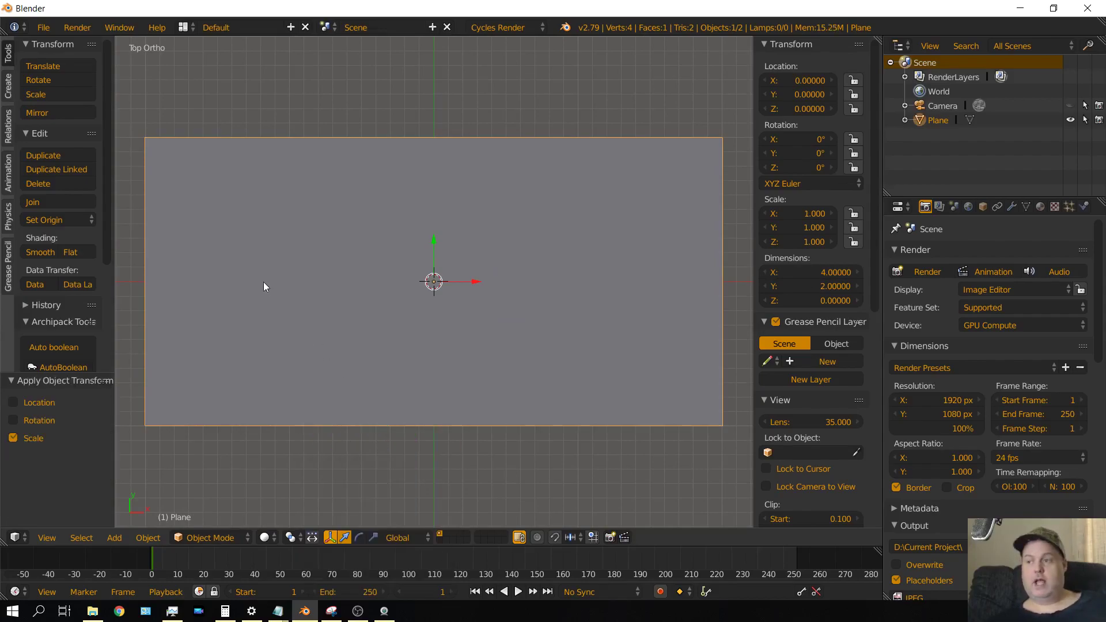
# Subdivide the whole plane in Edit Mode with 4 cuts, then deselect everything.
pyautogui.press('Tab')
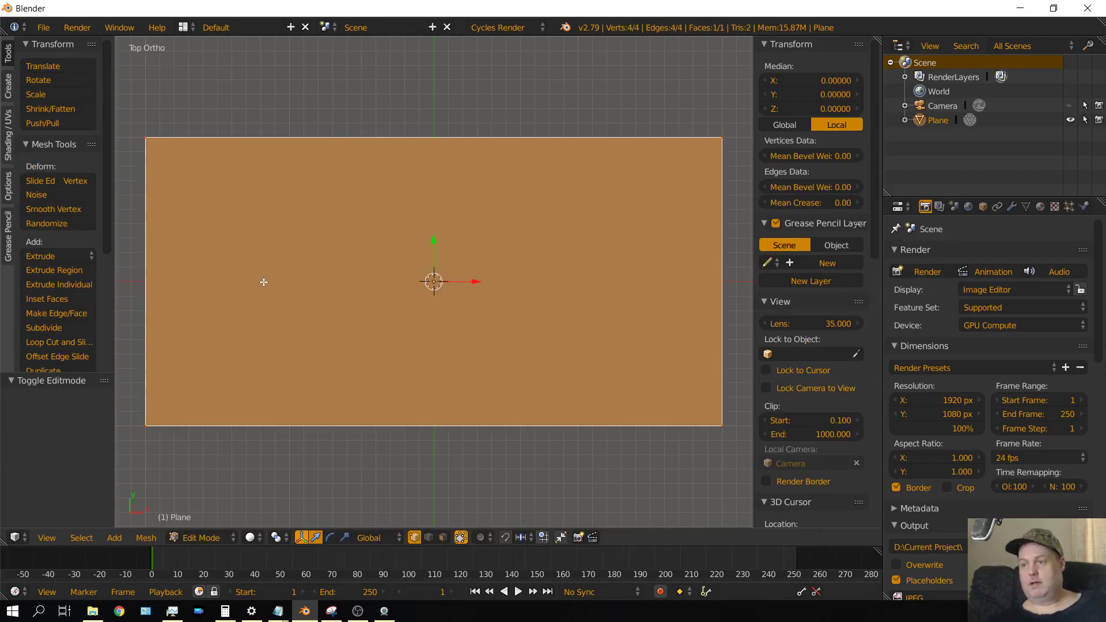
pyautogui.scroll(-2, 106, 173)
pyautogui.scroll(-3, 105, 184)
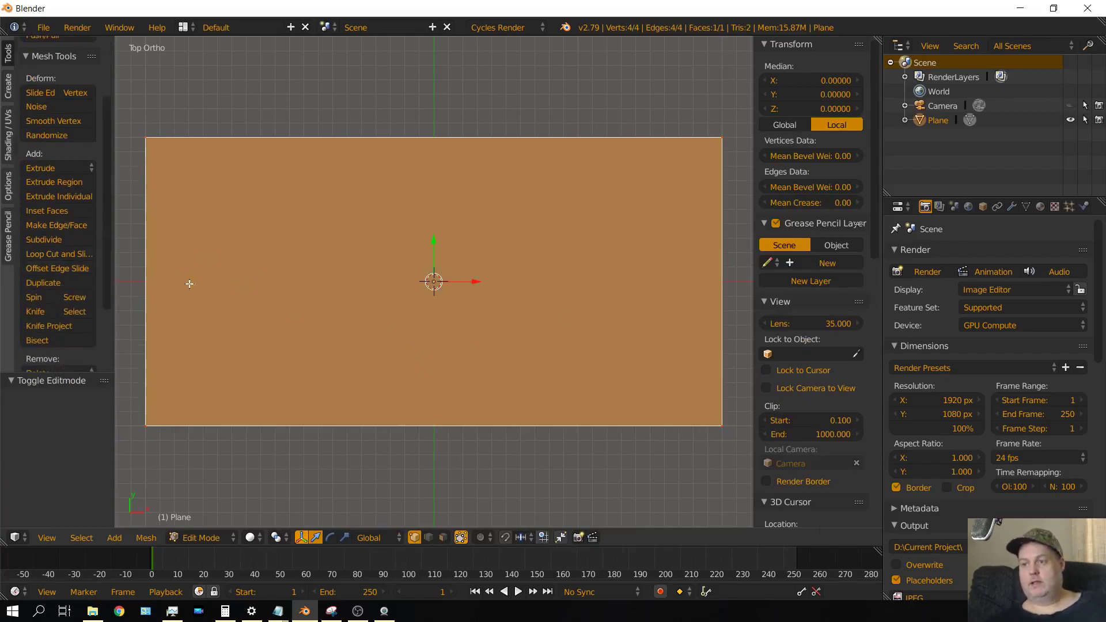
pyautogui.click(50, 240)
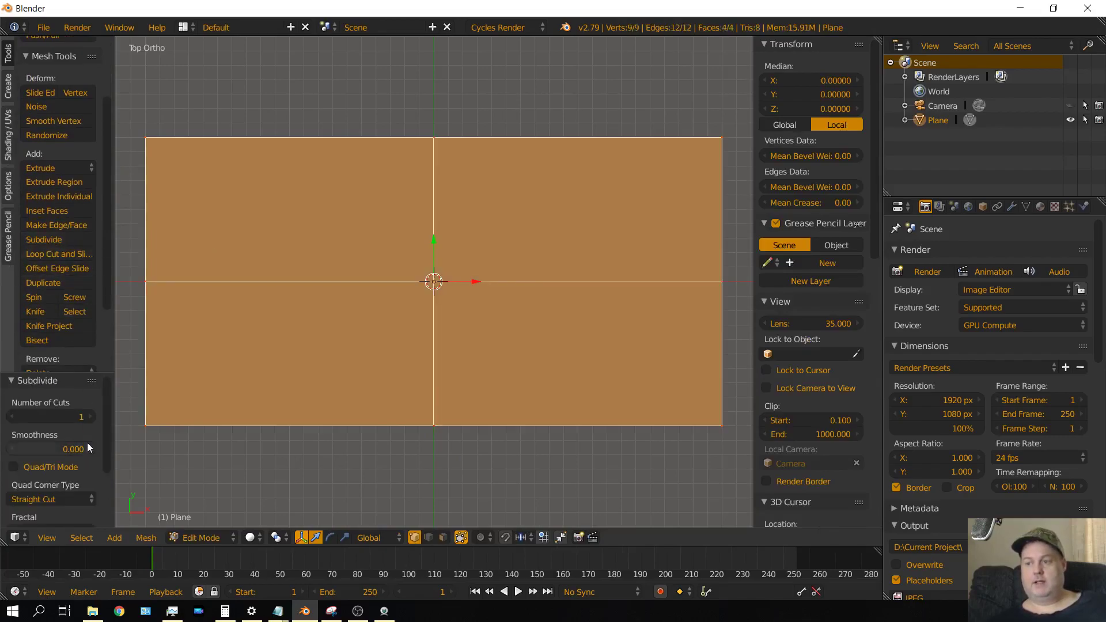
pyautogui.click(89, 417)
pyautogui.click(90, 416)
pyautogui.click(89, 416)
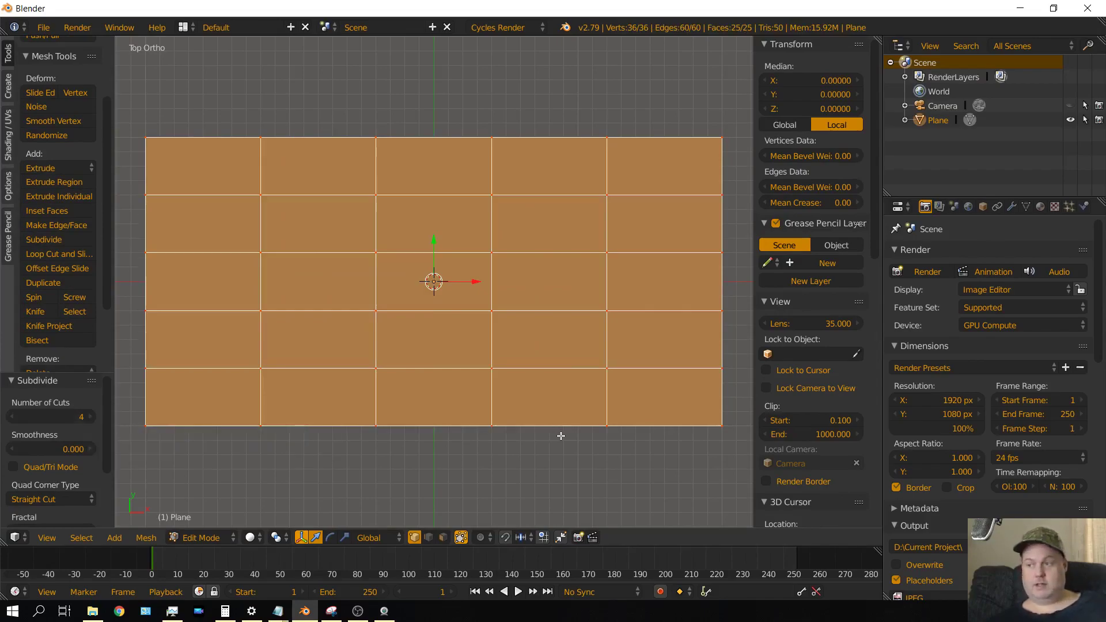
pyautogui.press('a')
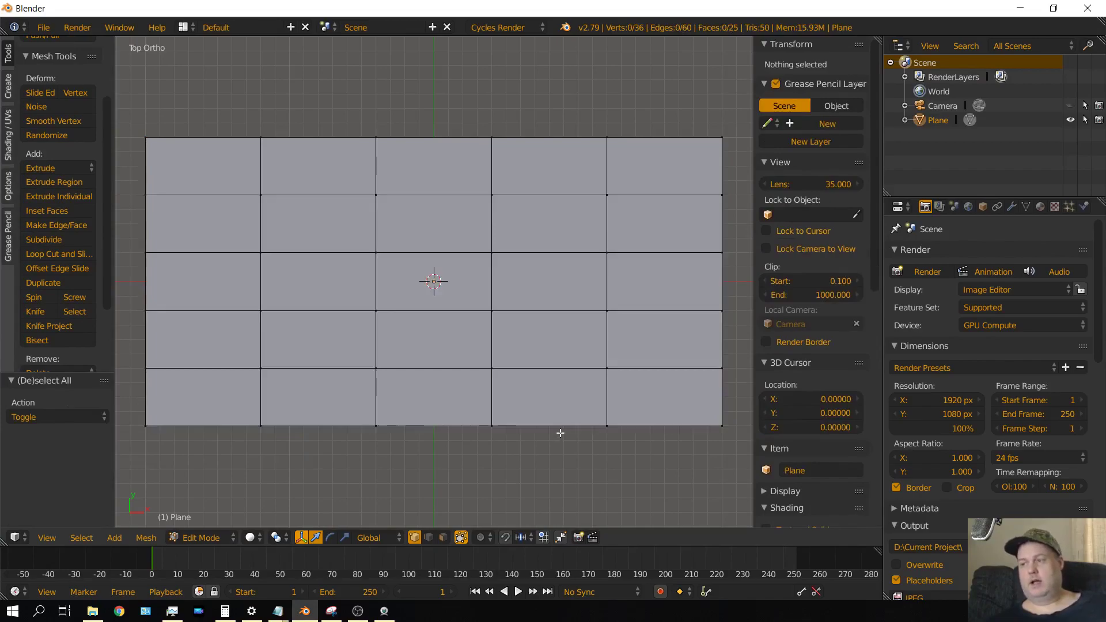
# In edge select mode, move all five edges of the plane's rightmost interior vertical line about 0.4 along X, towards the outer edge.
pyautogui.click(428, 537)
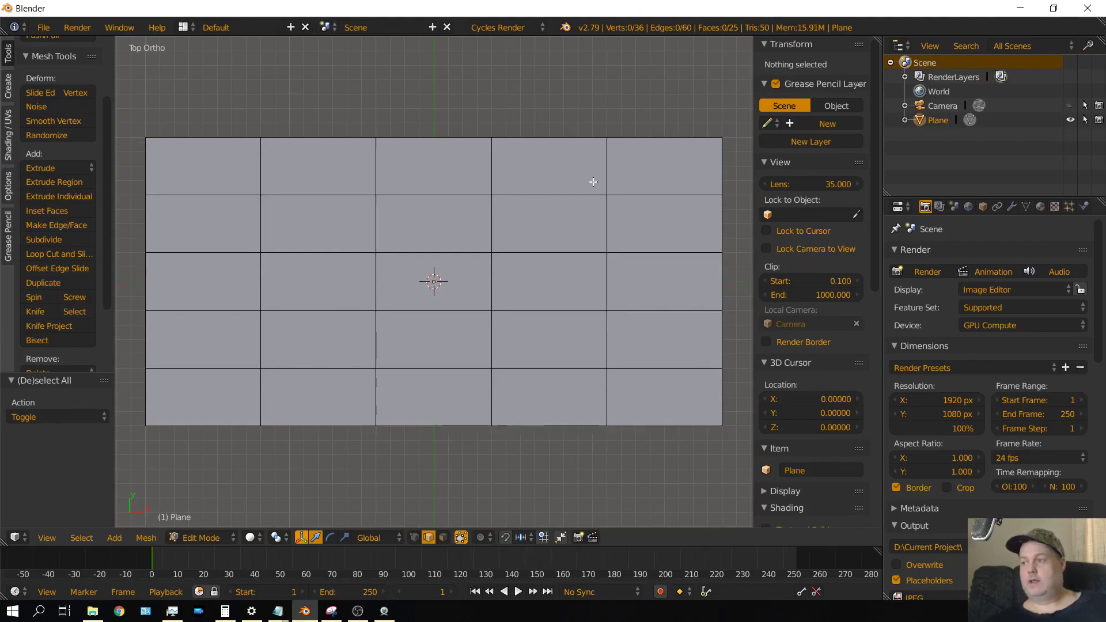
pyautogui.rightClick(608, 168)
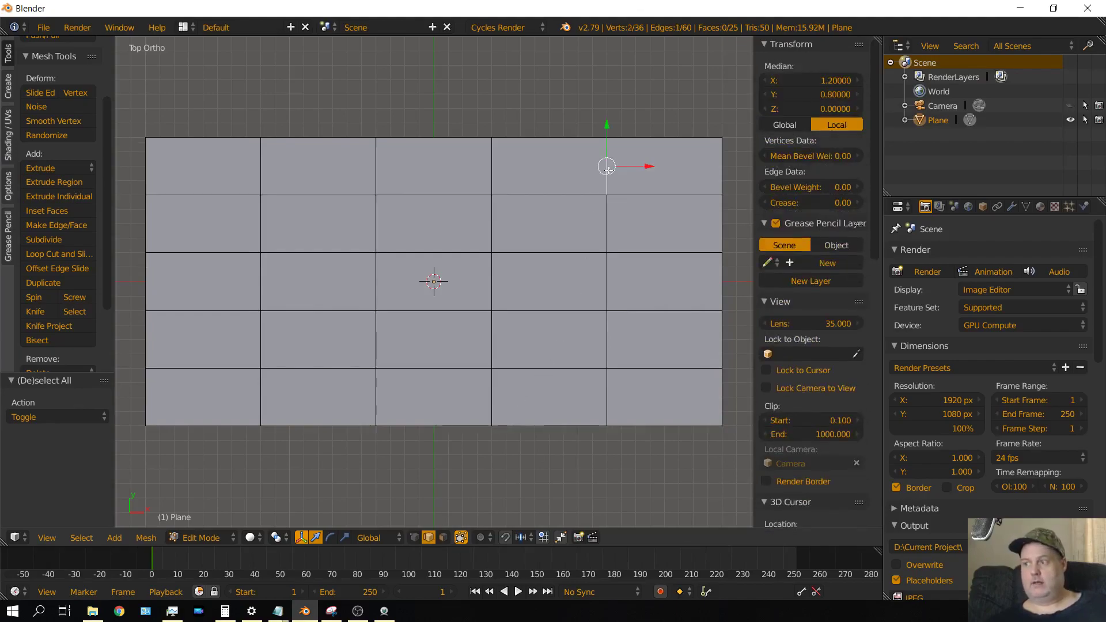
pyautogui.keyDown('shift'); pyautogui.rightClick(605, 224); pyautogui.keyUp('shift')
pyautogui.keyDown('shift'); pyautogui.rightClick(609, 298); pyautogui.keyUp('shift')
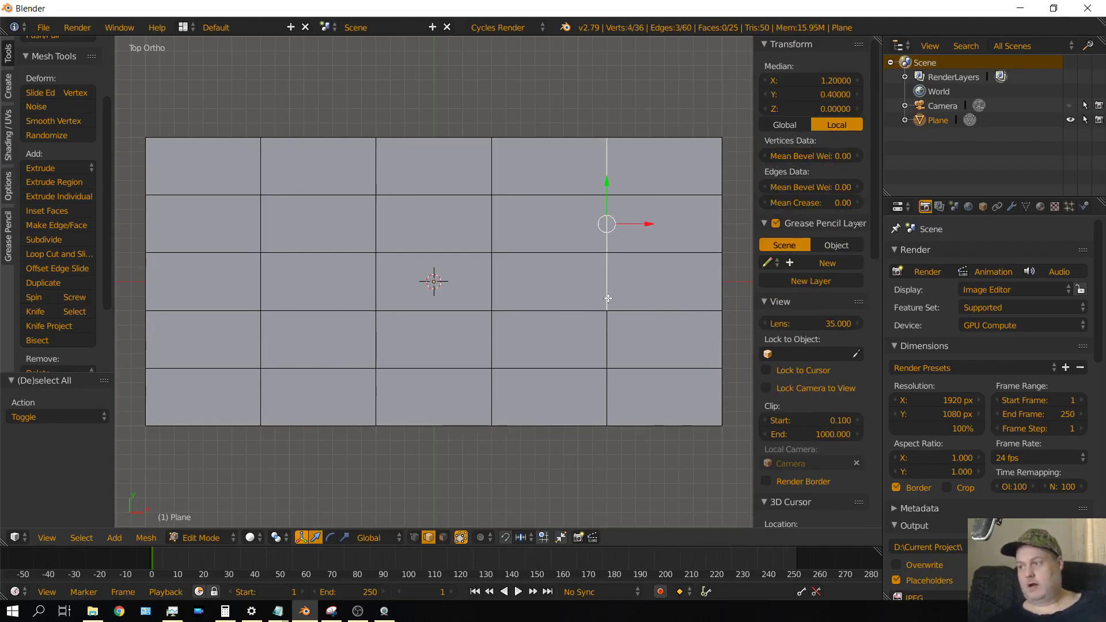
pyautogui.keyDown('shift'); pyautogui.rightClick(608, 344); pyautogui.keyUp('shift')
pyautogui.keyDown('shift'); pyautogui.rightClick(607, 394); pyautogui.keyUp('shift')
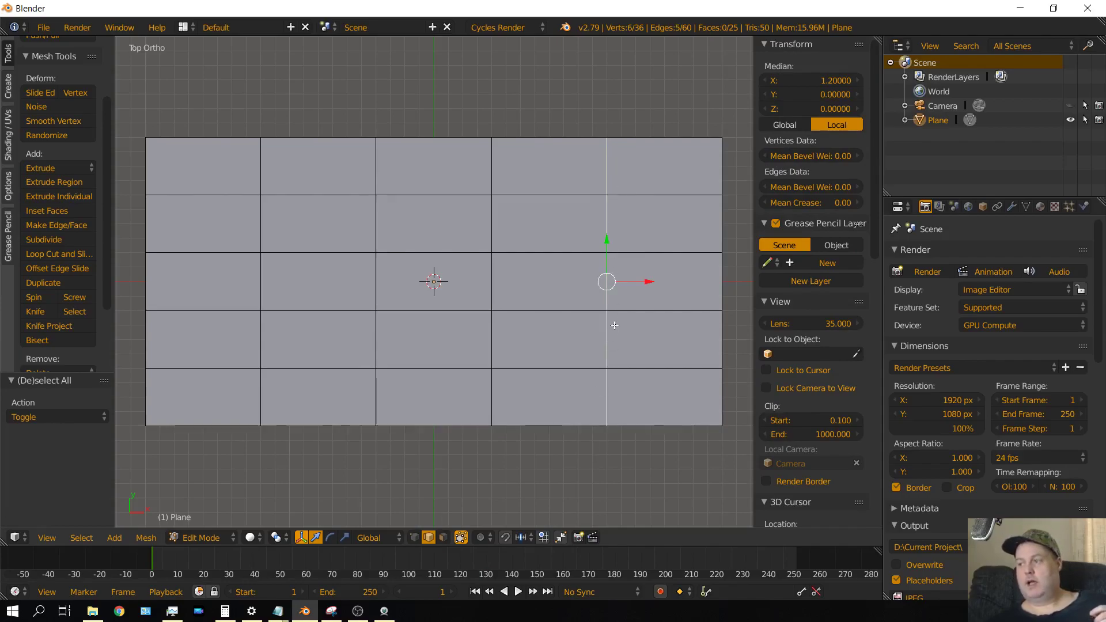
pyautogui.moveTo(648, 282); pyautogui.dragTo(706, 285)
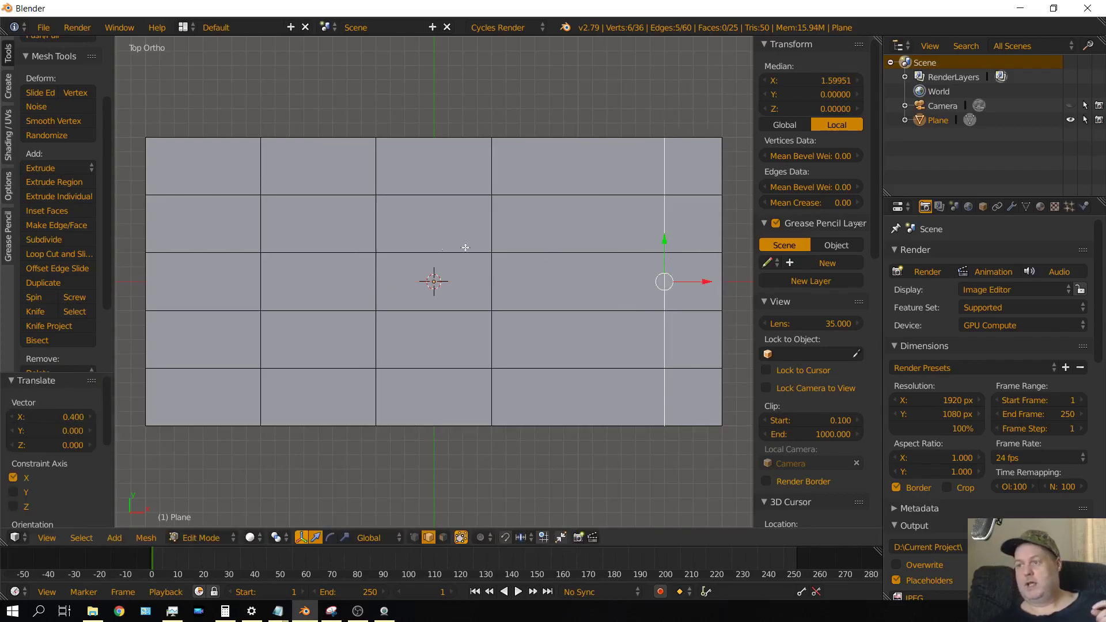
# Move all five edges of the plane's leftmost interior vertical line about -0.4 along X, towards the outer edge.
pyautogui.rightClick(261, 164)
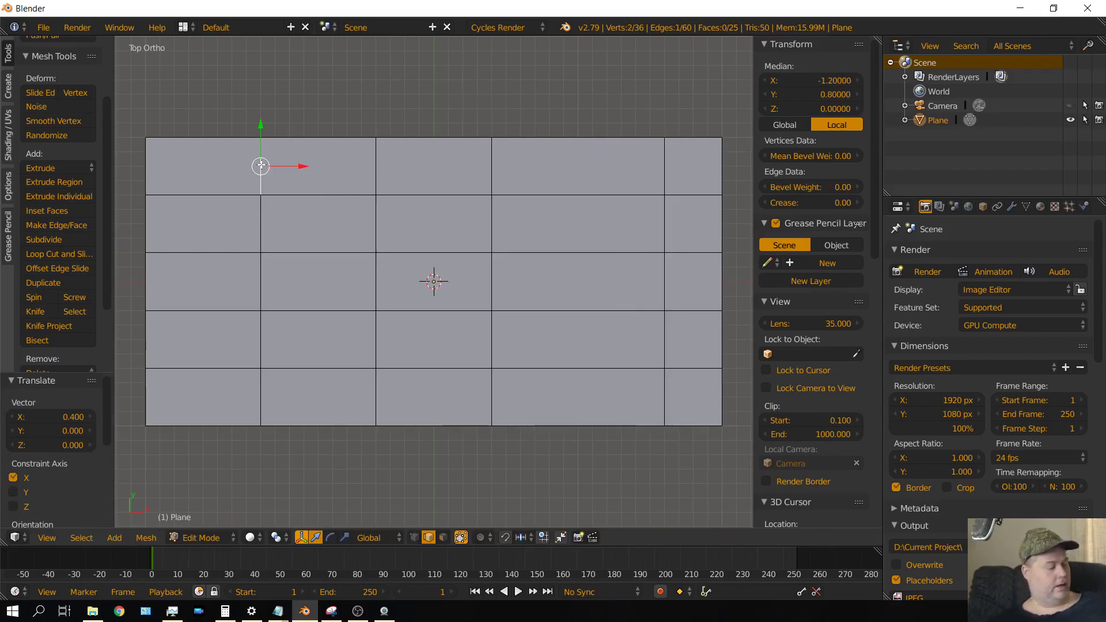
pyautogui.keyDown('shift'); pyautogui.rightClick(261, 222); pyautogui.keyUp('shift')
pyautogui.keyDown('shift'); pyautogui.rightClick(260, 290); pyautogui.keyUp('shift')
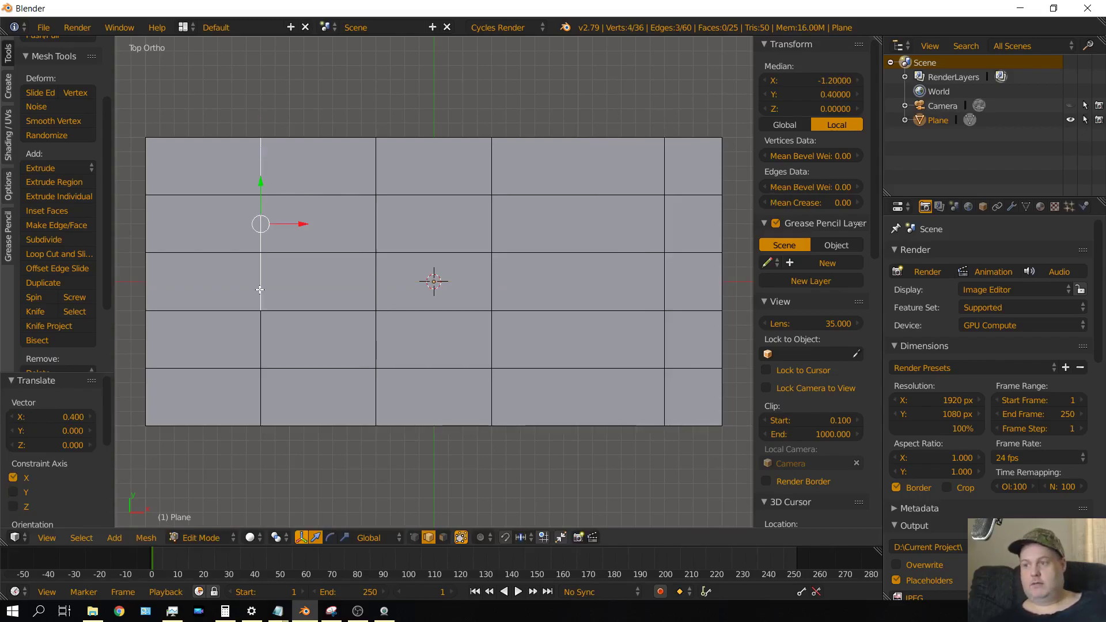
pyautogui.keyDown('shift'); pyautogui.rightClick(263, 338); pyautogui.keyUp('shift')
pyautogui.keyDown('shift'); pyautogui.rightClick(262, 394); pyautogui.keyUp('shift')
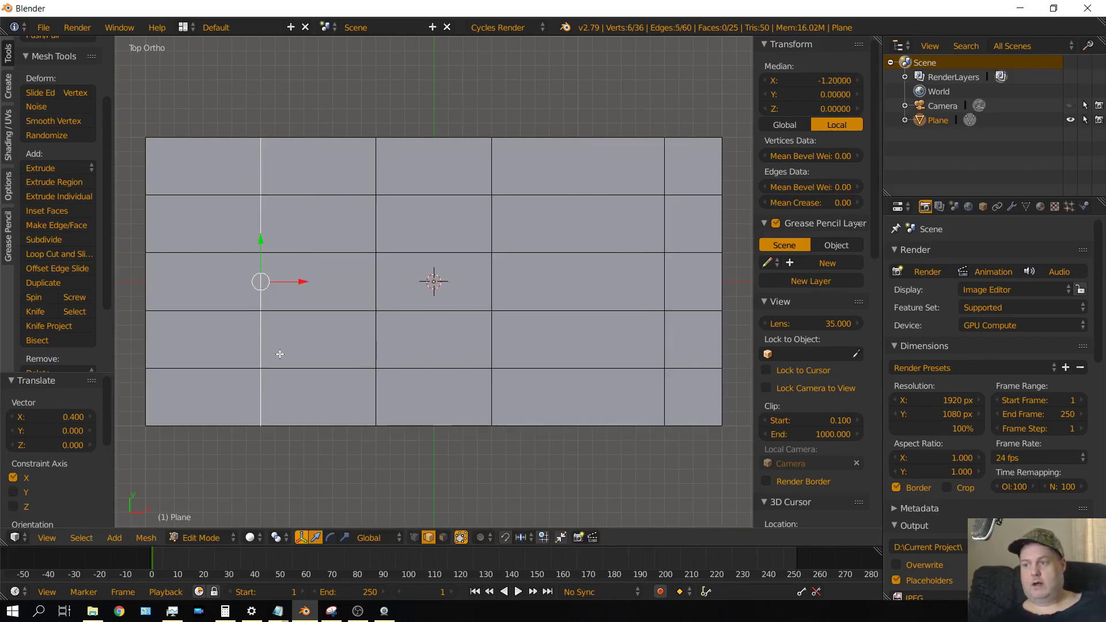
pyautogui.moveTo(302, 278); pyautogui.dragTo(243, 277)
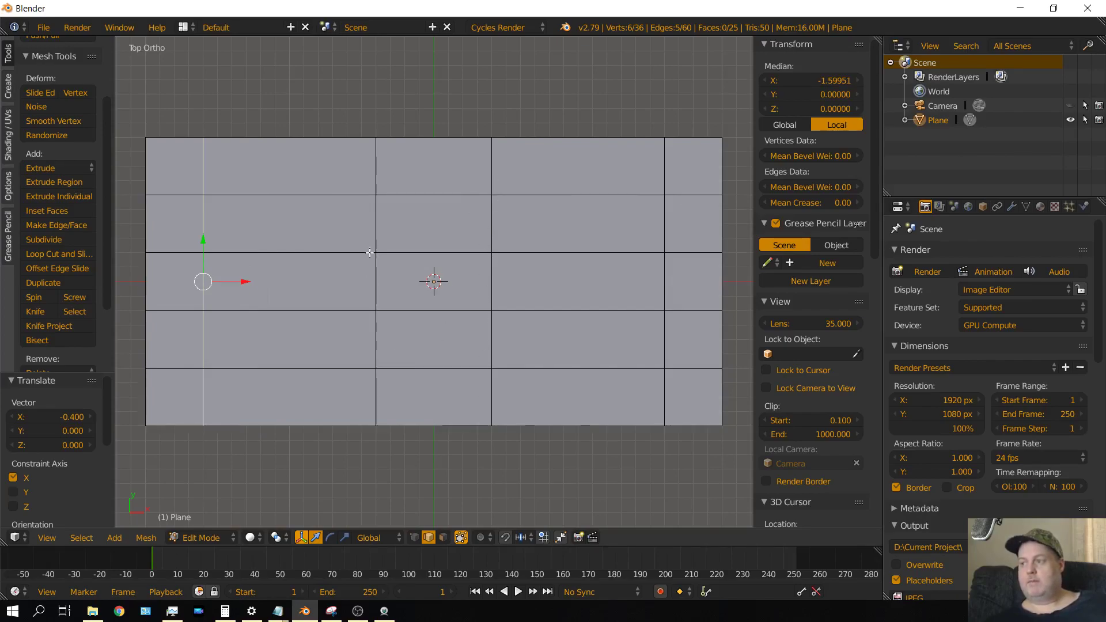
# Move all five edges of the vertical line just right of the plane's centre about -0.2 along X.
pyautogui.rightClick(489, 156)
pyautogui.keyDown('shift'); pyautogui.rightClick(492, 224); pyautogui.keyUp('shift')
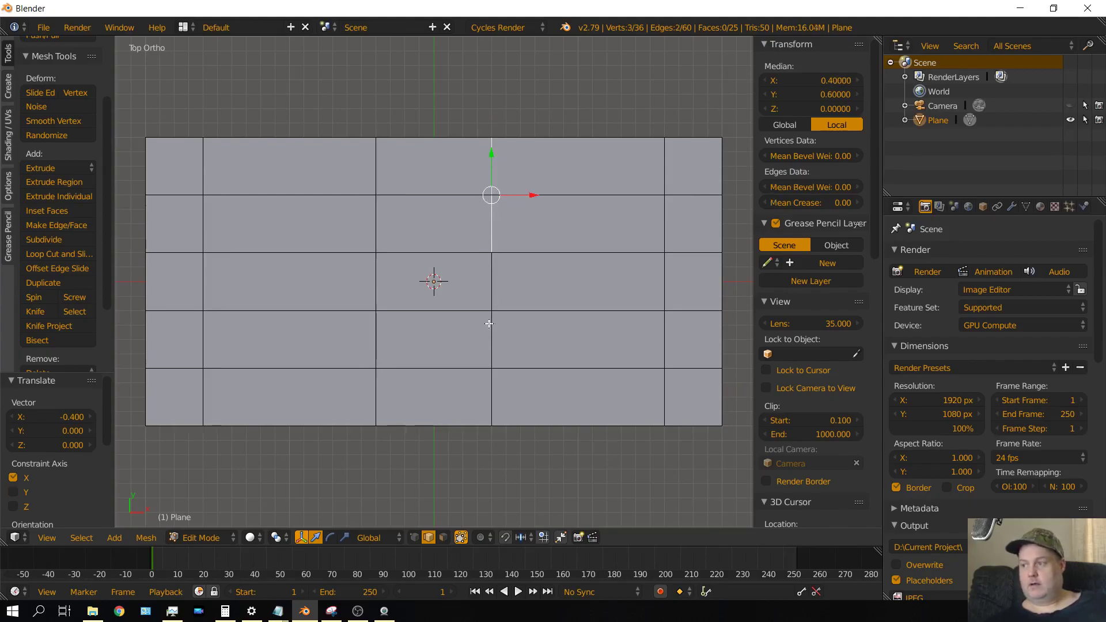
pyautogui.keyDown('shift'); pyautogui.rightClick(488, 300); pyautogui.keyUp('shift')
pyautogui.keyDown('shift'); pyautogui.rightClick(492, 346); pyautogui.keyUp('shift')
pyautogui.keyDown('shift'); pyautogui.rightClick(495, 398); pyautogui.keyUp('shift')
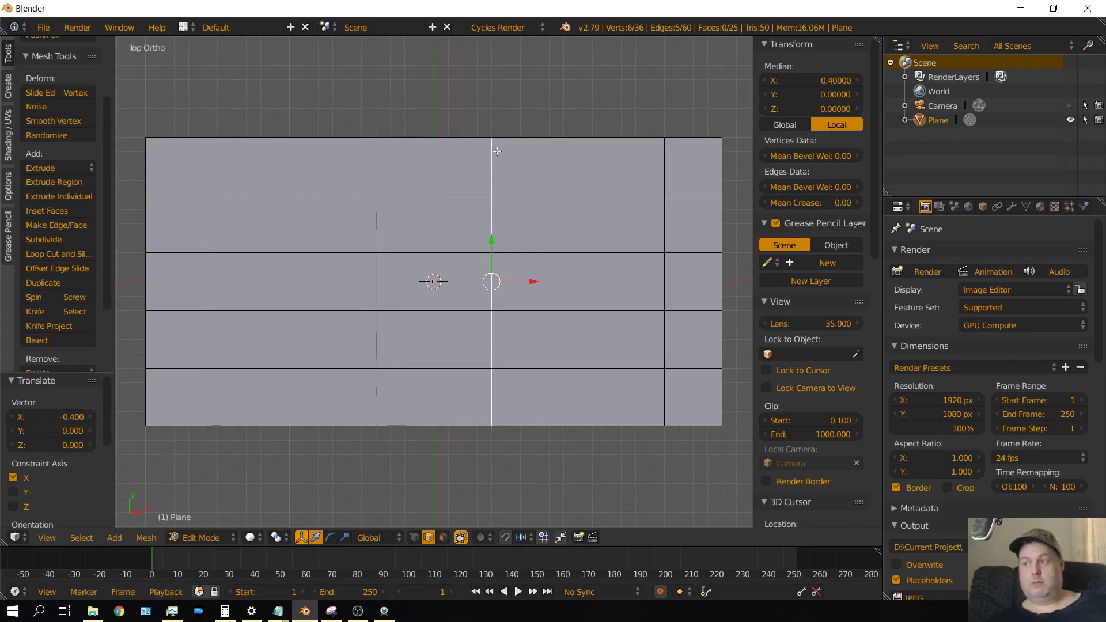
pyautogui.moveTo(534, 281); pyautogui.dragTo(502, 280)
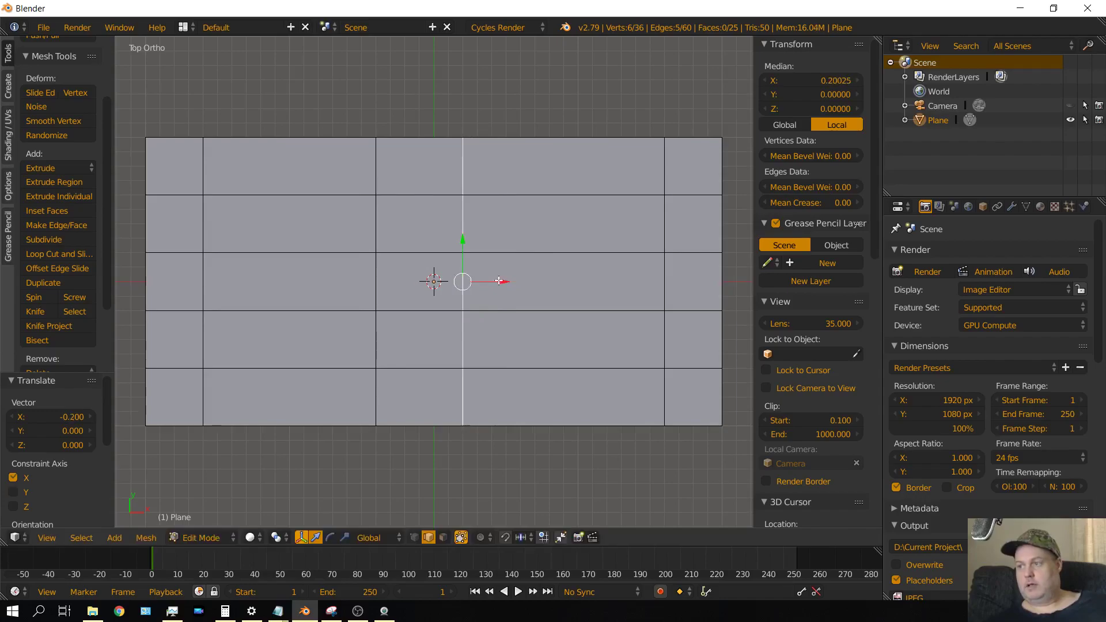
# Move all five edges of the vertical line just left of the plane's centre about 0.2 along X, then clear the selection.
pyautogui.rightClick(375, 176)
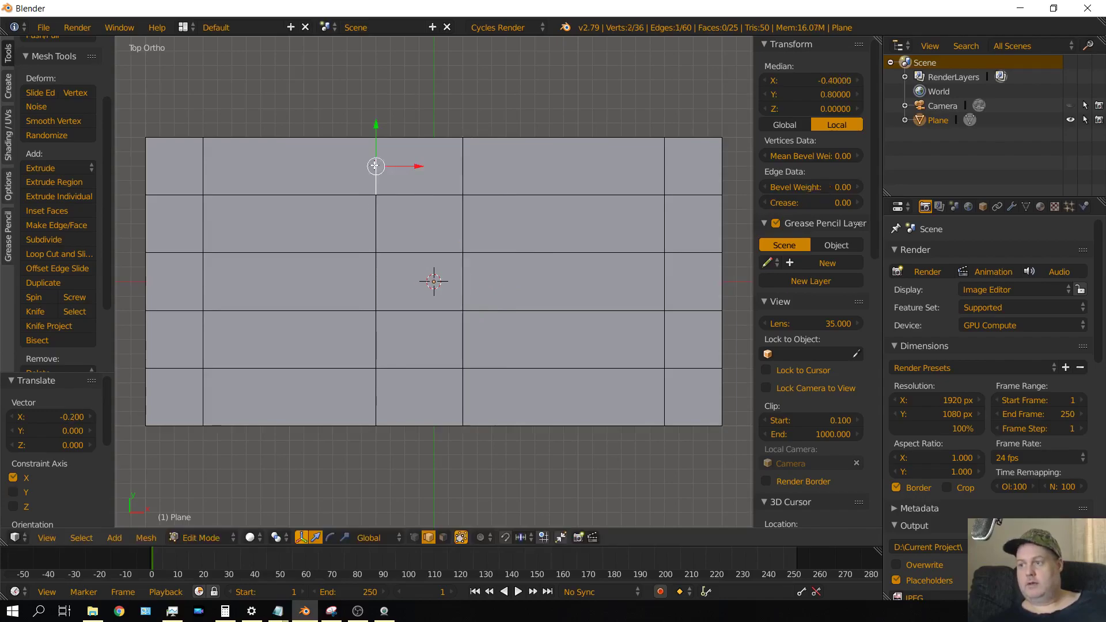
pyautogui.keyDown('shift'); pyautogui.rightClick(376, 224); pyautogui.keyUp('shift')
pyautogui.keyDown('shift'); pyautogui.rightClick(374, 281); pyautogui.keyUp('shift')
pyautogui.keyDown('shift'); pyautogui.rightClick(376, 334); pyautogui.keyUp('shift')
pyautogui.keyDown('shift'); pyautogui.rightClick(376, 384); pyautogui.keyUp('shift')
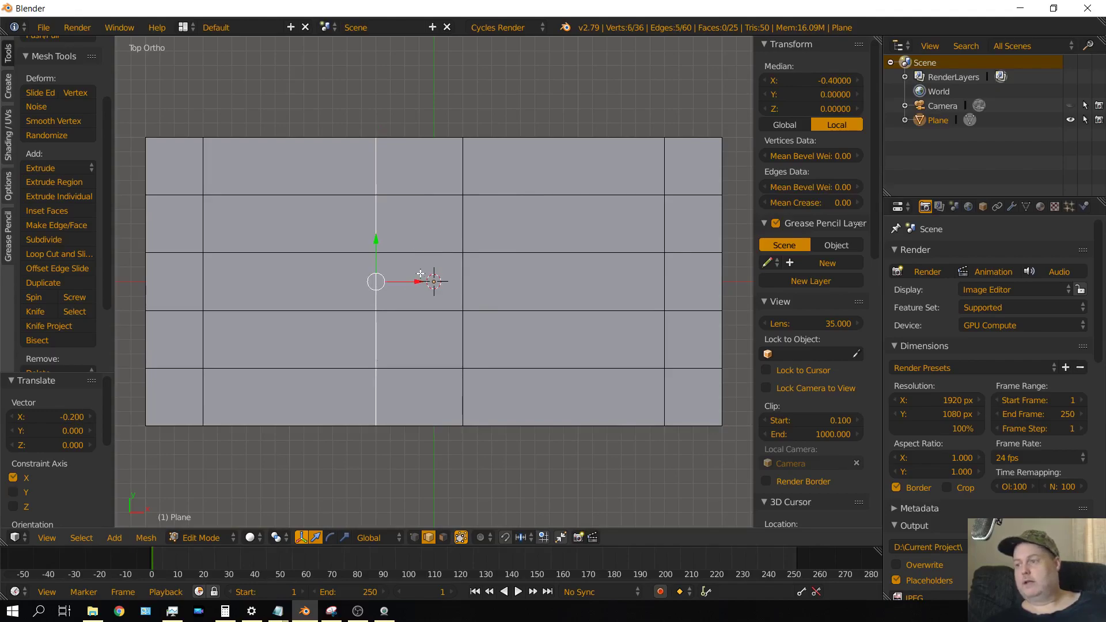
pyautogui.moveTo(419, 281); pyautogui.dragTo(446, 286)
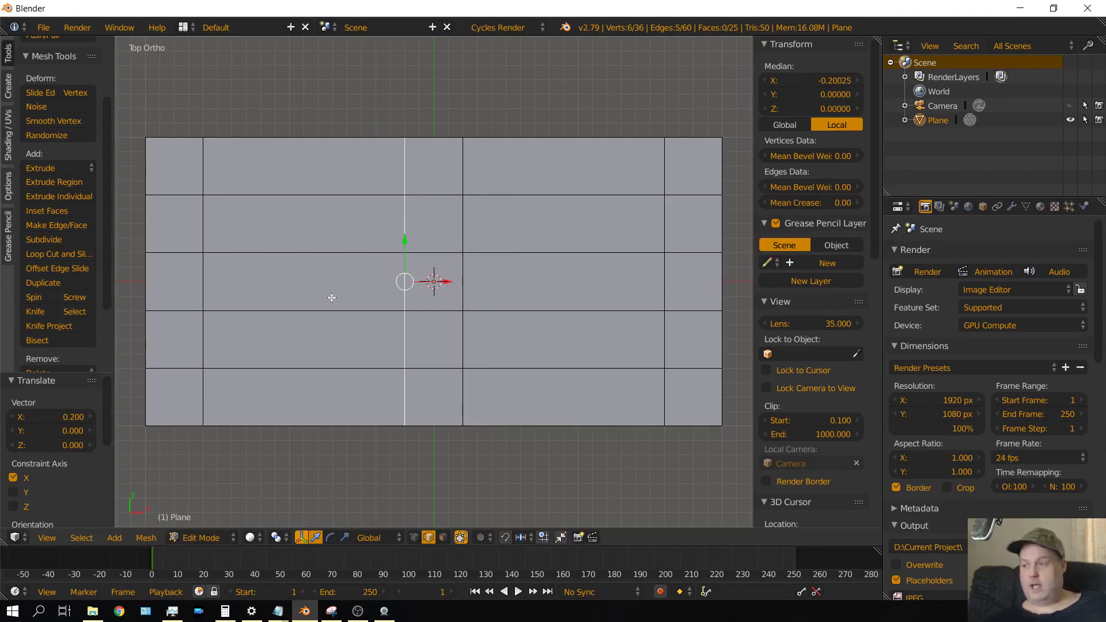
pyautogui.press('a')
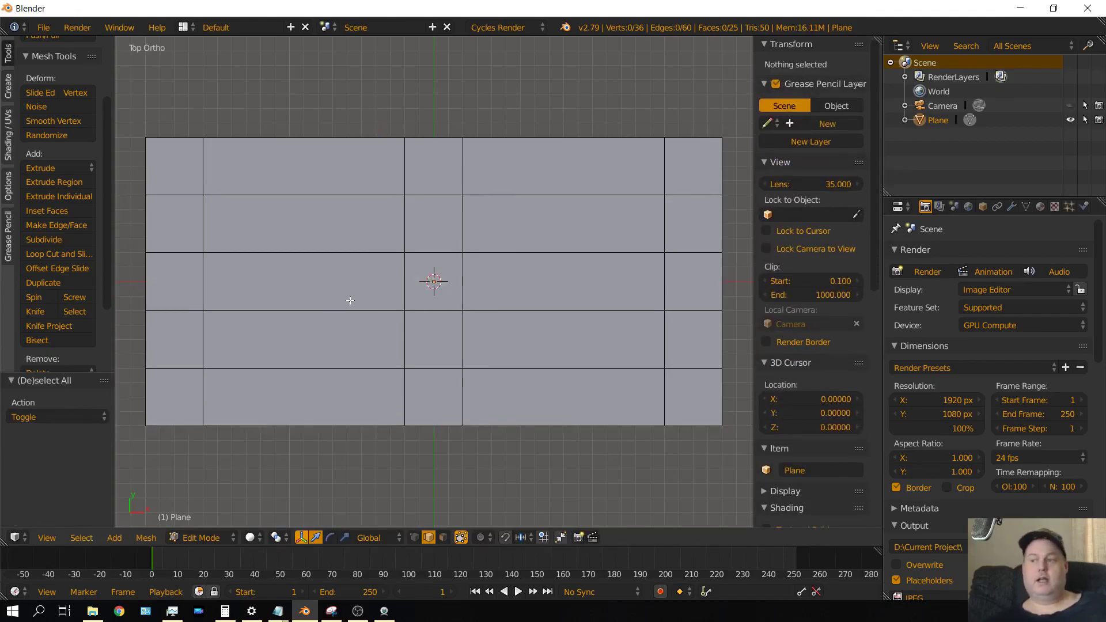
# In face select mode, delete the three middle faces in each of the two wide columns to cut two rectangular openings.
pyautogui.click(444, 538)
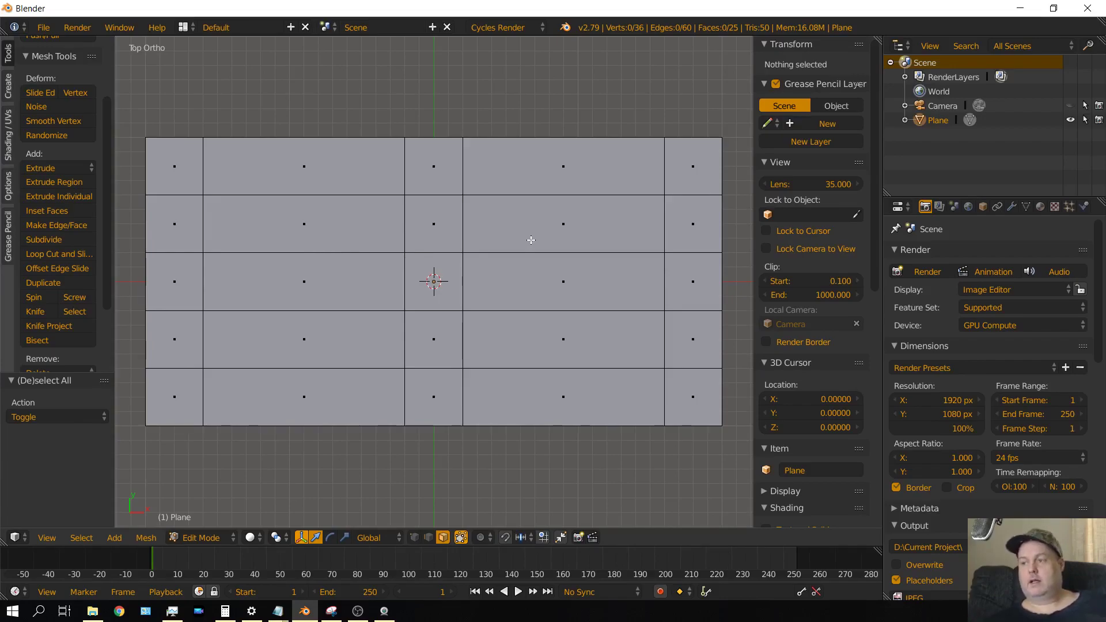
pyautogui.rightClick(303, 227)
pyautogui.keyDown('shift'); pyautogui.rightClick(304, 284); pyautogui.keyUp('shift')
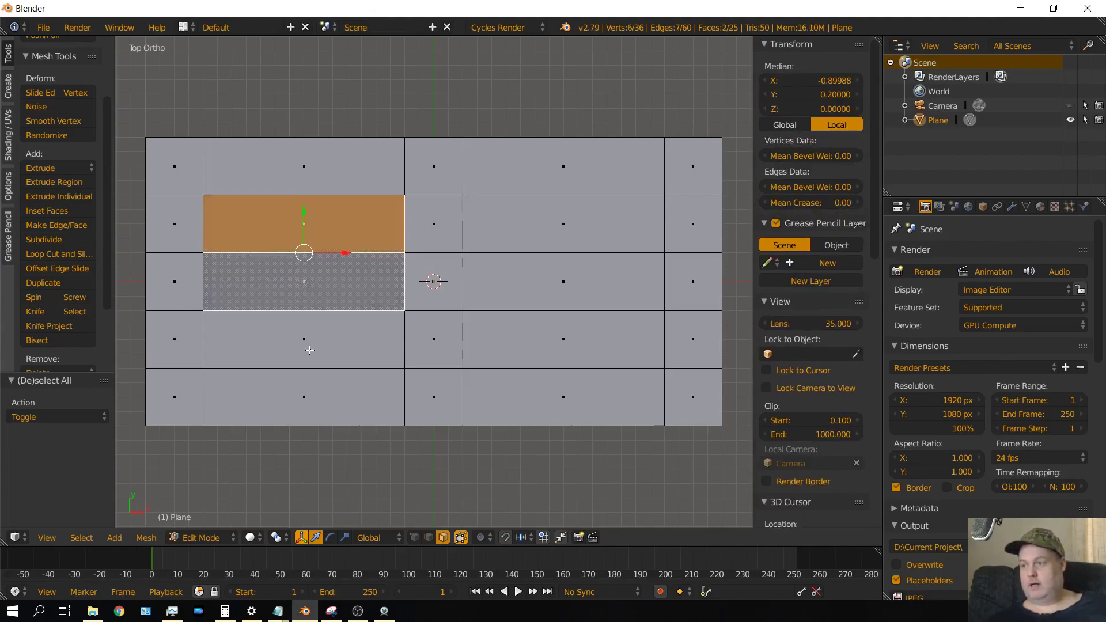
pyautogui.keyDown('shift'); pyautogui.rightClick(310, 346); pyautogui.keyUp('shift')
pyautogui.keyDown('shift'); pyautogui.rightClick(564, 225); pyautogui.keyUp('shift')
pyautogui.keyDown('shift'); pyautogui.rightClick(560, 288); pyautogui.keyUp('shift')
pyautogui.keyDown('shift'); pyautogui.rightClick(558, 344); pyautogui.keyUp('shift')
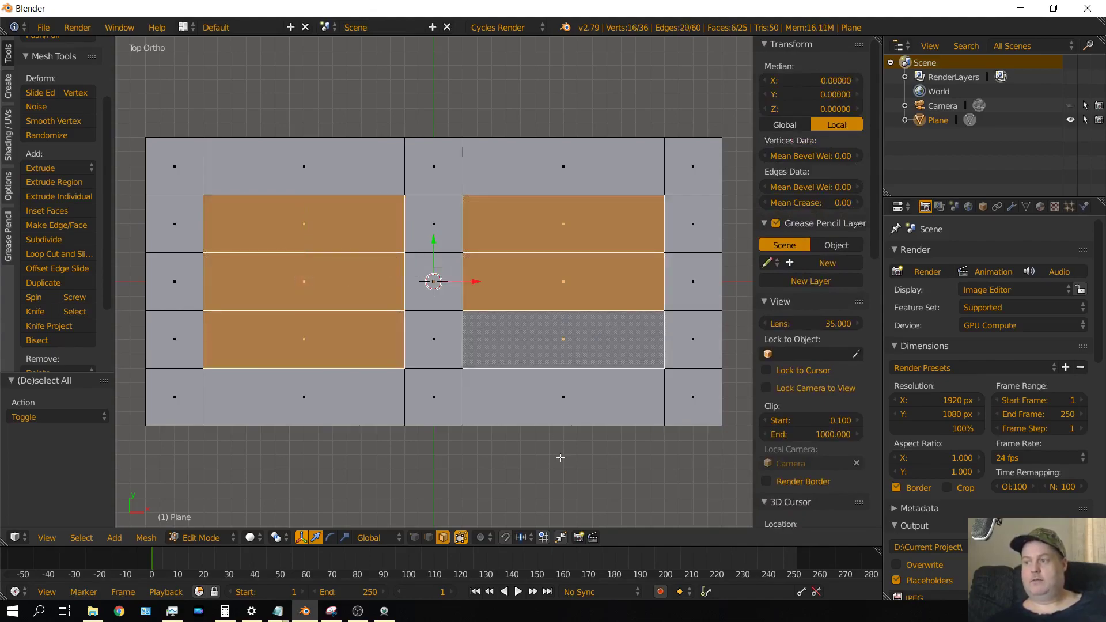
pyautogui.press('x')
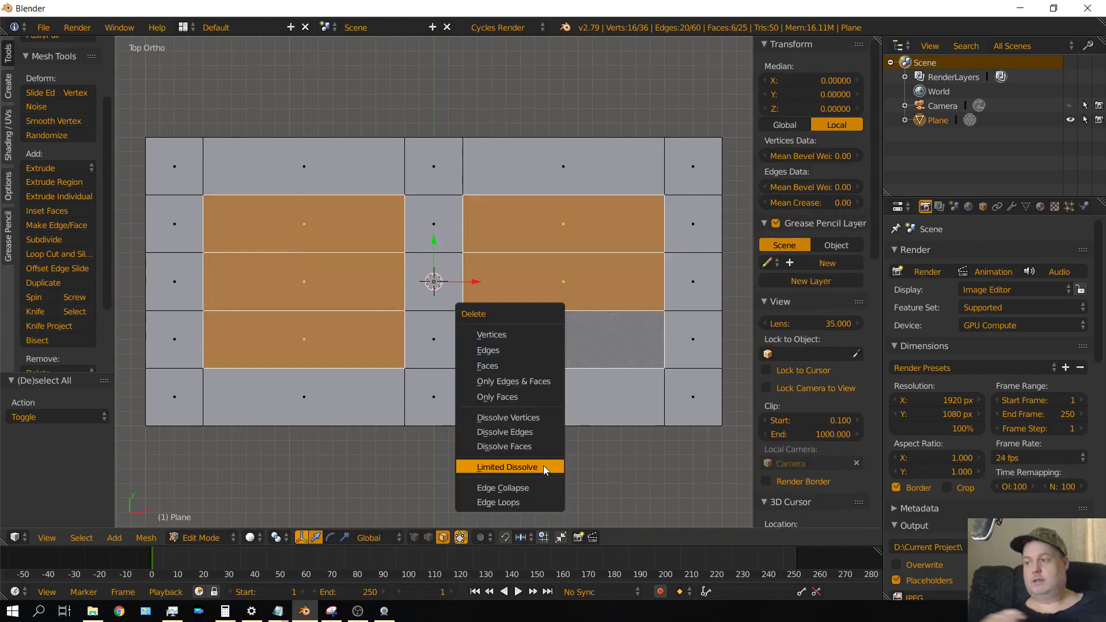
pyautogui.click(510, 367)
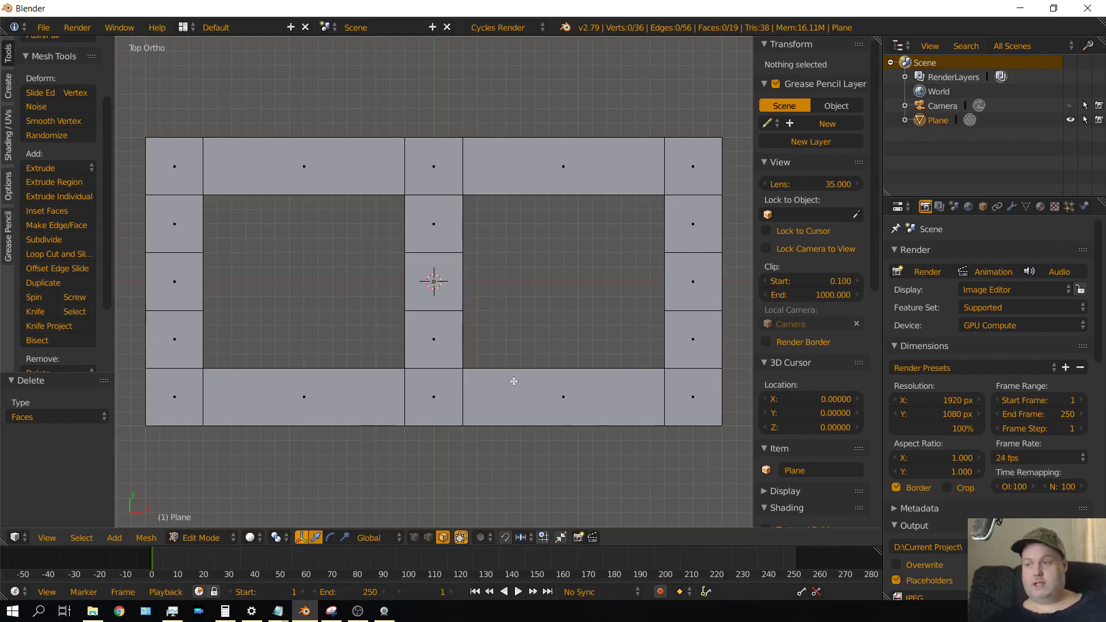
# Select the whole mesh and simplify it with Limited Dissolve.
pyautogui.press('a')
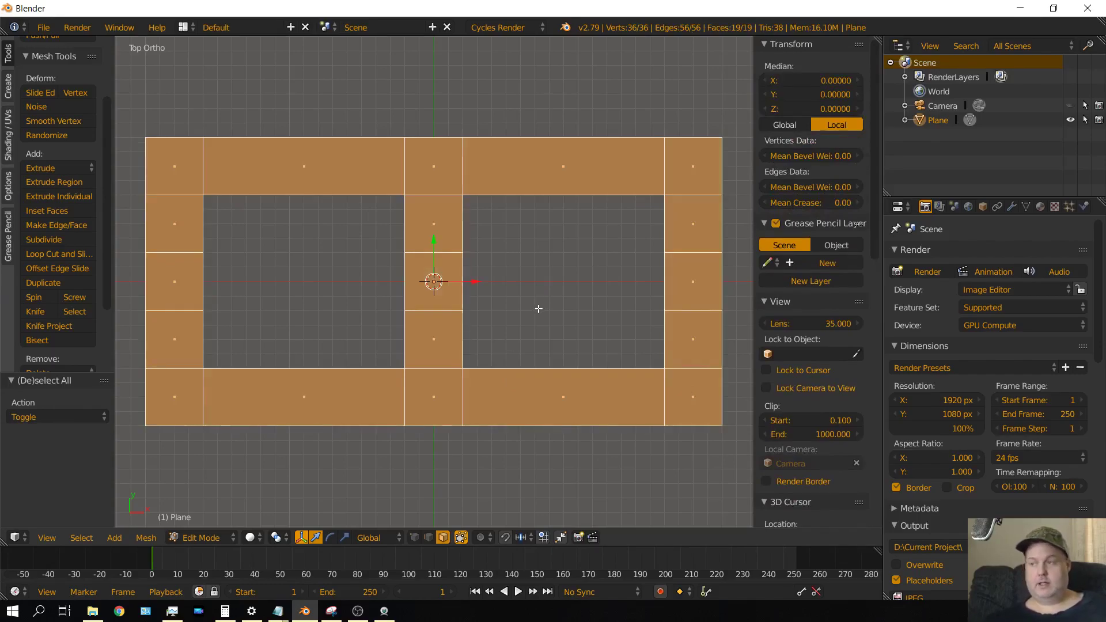
pyautogui.press('x')
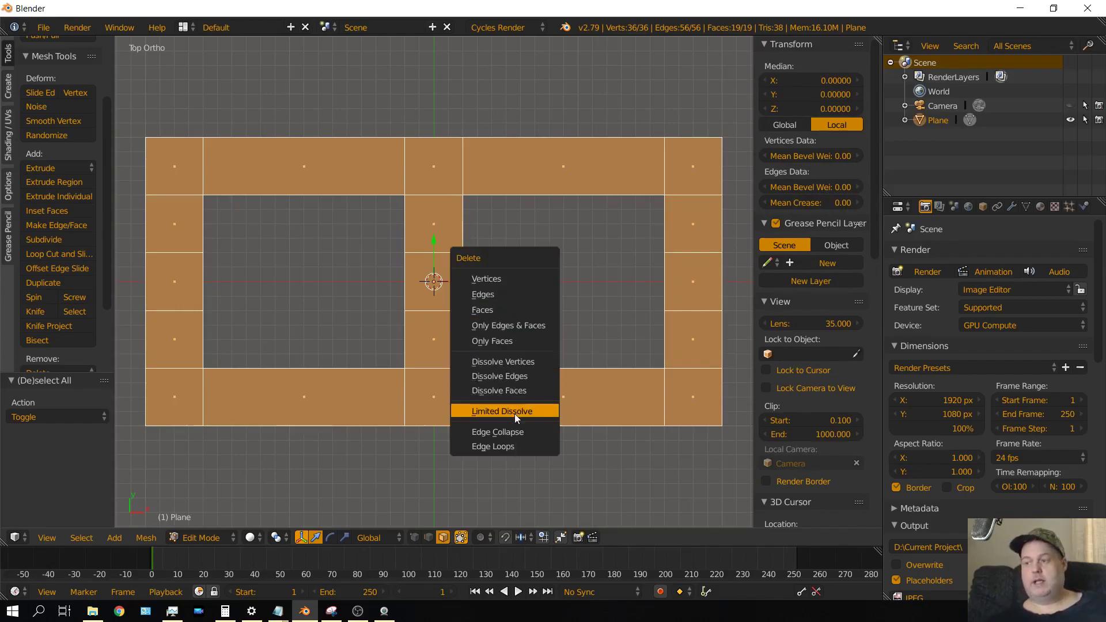
pyautogui.click(514, 415)
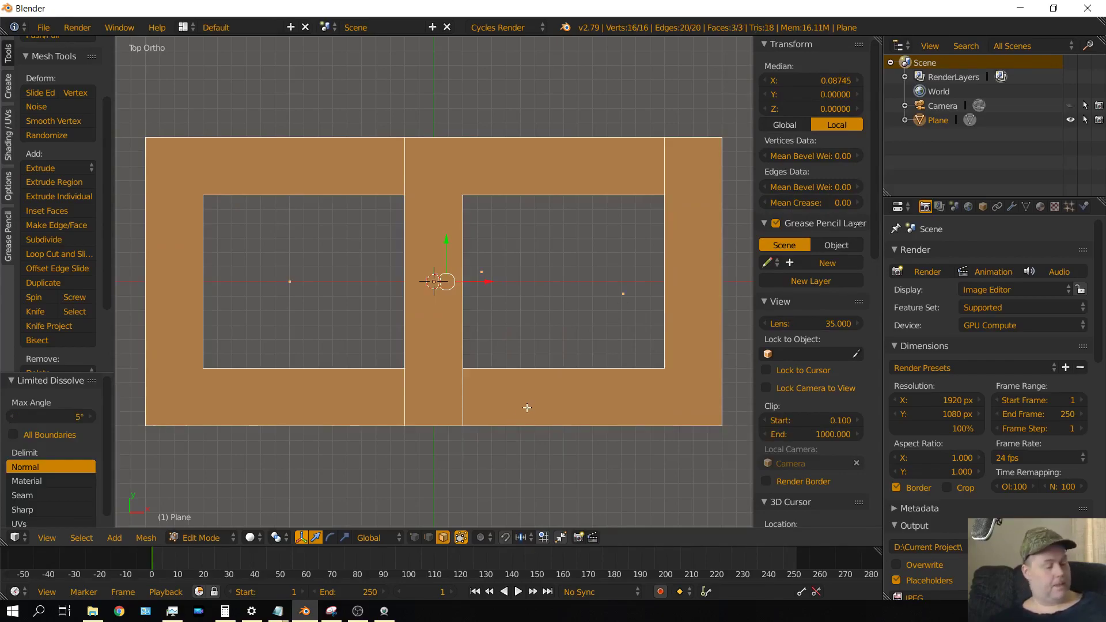
# Return to Object Mode and apply the plane's scale.
pyautogui.press('Tab')
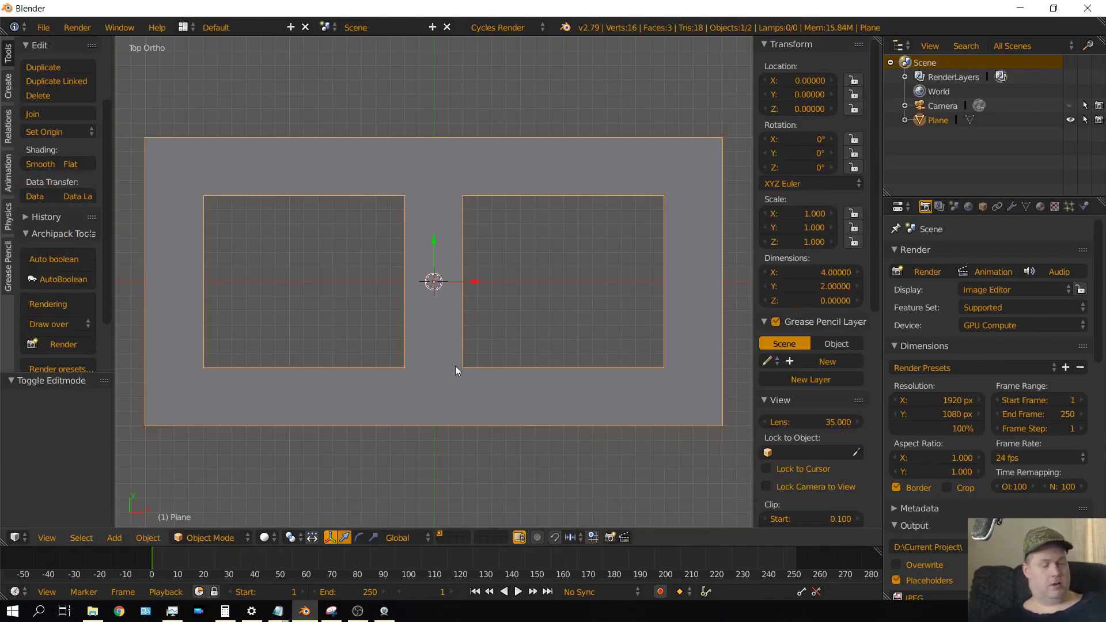
pyautogui.hotkey('ctrl', 'a')
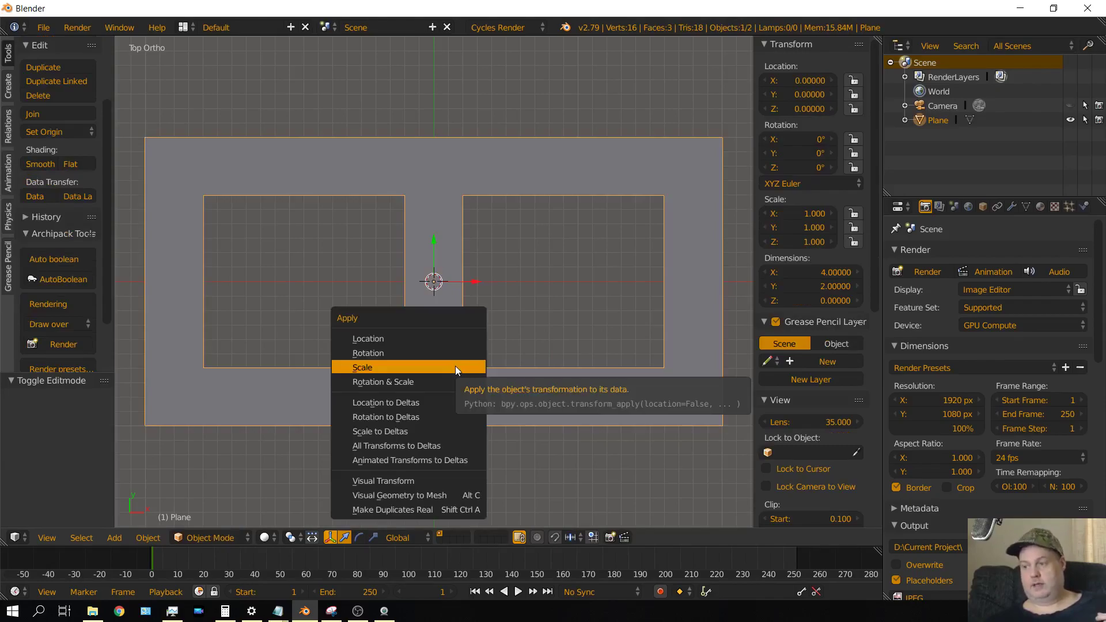
pyautogui.click(455, 367)
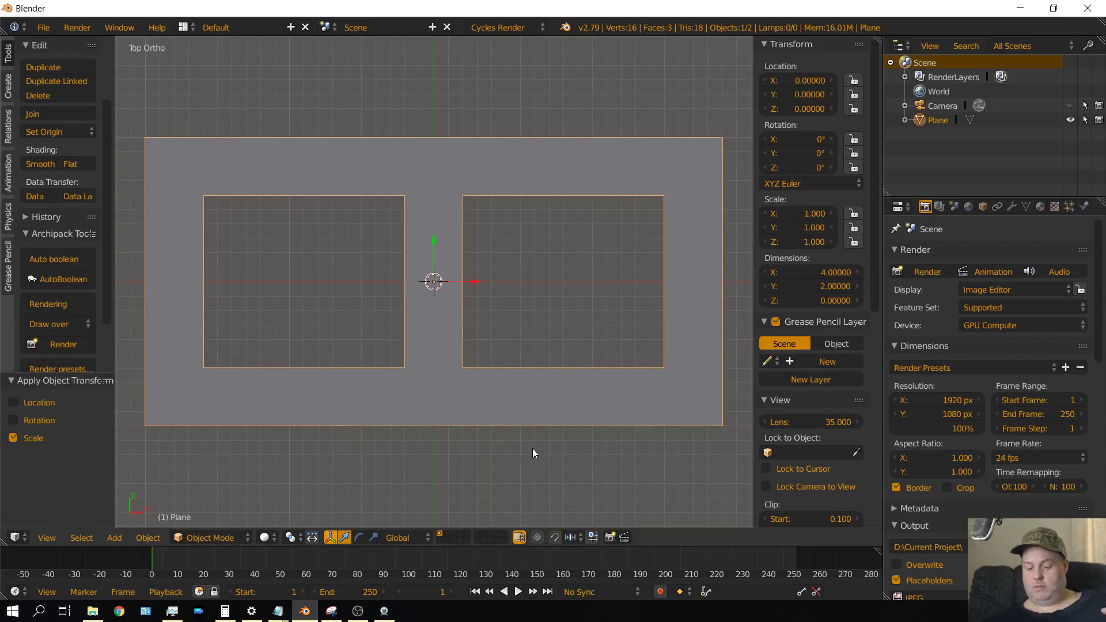
# In front view, add a Solidify modifier to the plane and set its thickness to -2.
pyautogui.press('KP_1')
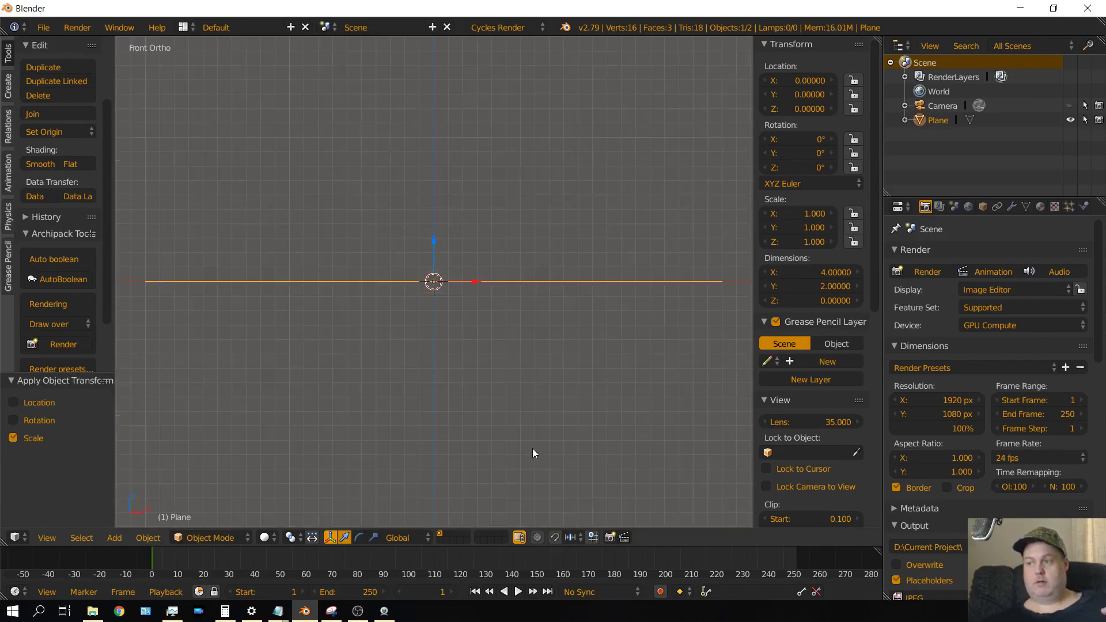
pyautogui.scroll(-2, 473, 430)
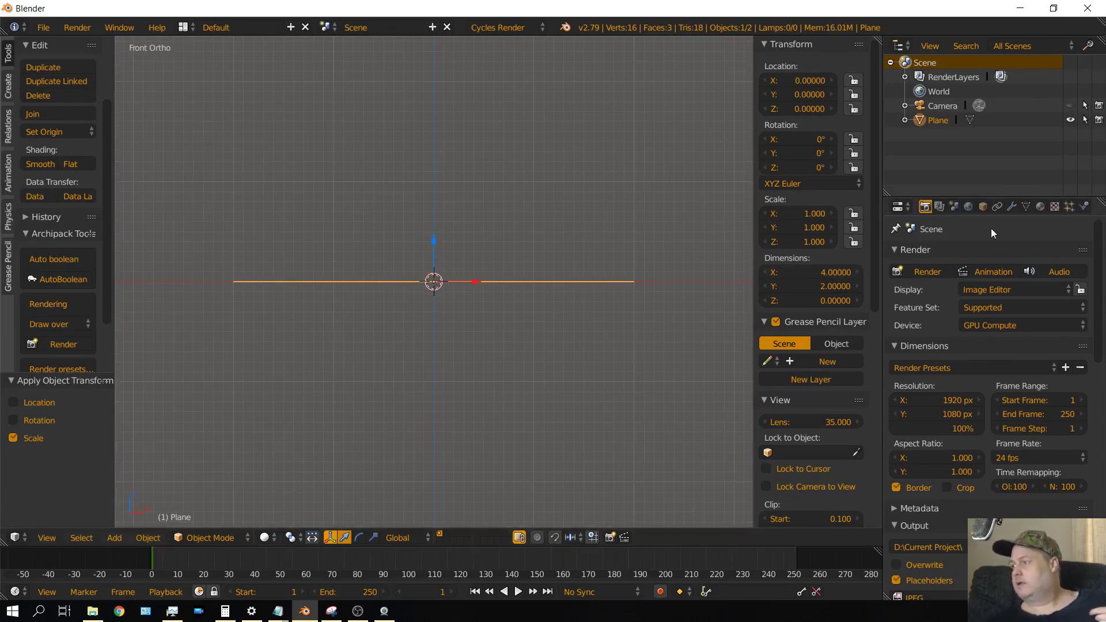
pyautogui.click(1012, 206)
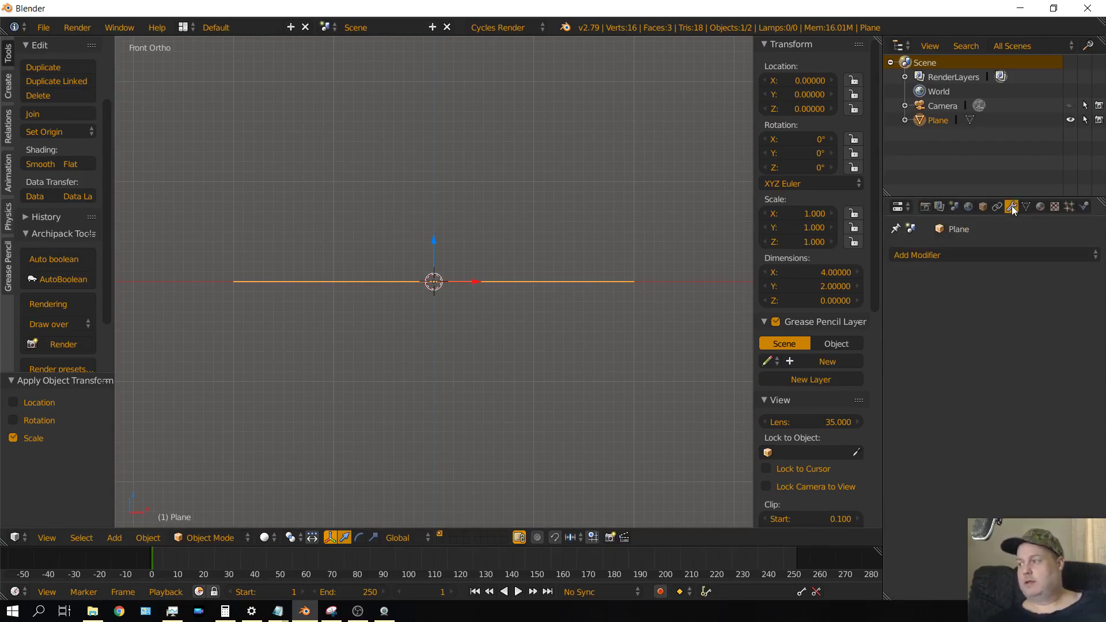
pyautogui.click(954, 255)
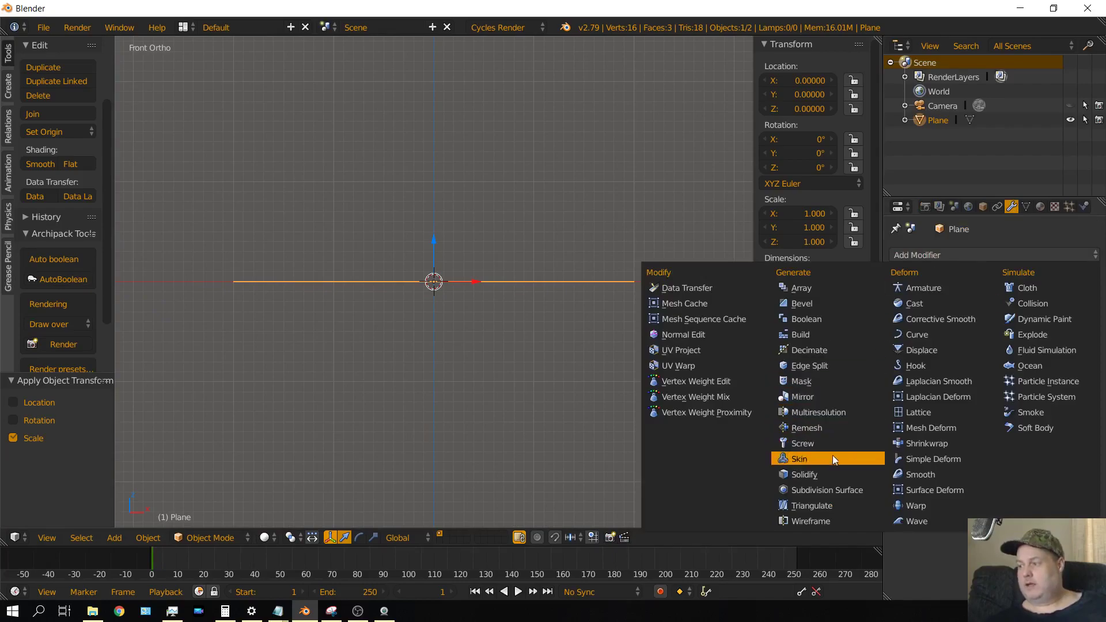
pyautogui.click(807, 479)
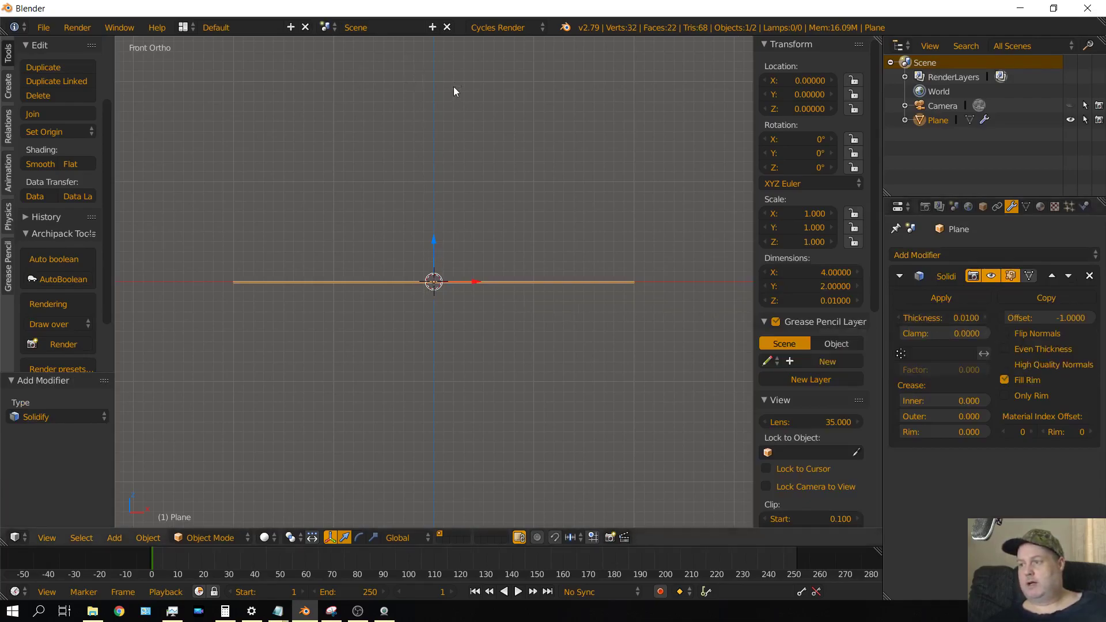
pyautogui.moveTo(945, 318); pyautogui.dragTo(821, 318)
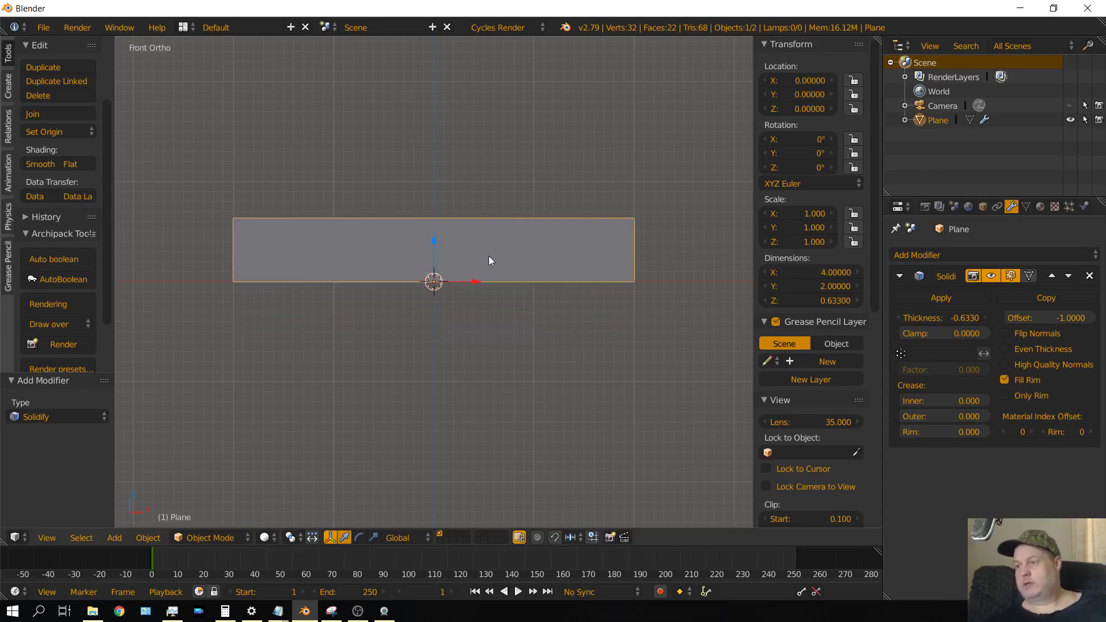
pyautogui.click(946, 321)
pyautogui.press('BackSpace')
pyautogui.write('-2')
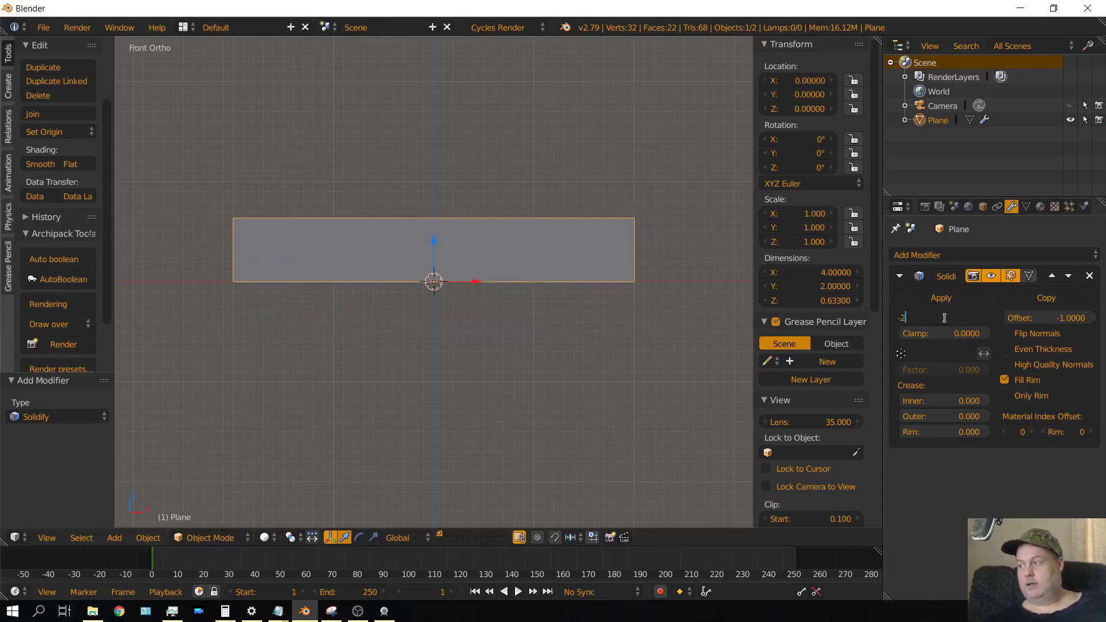
pyautogui.press('Return')
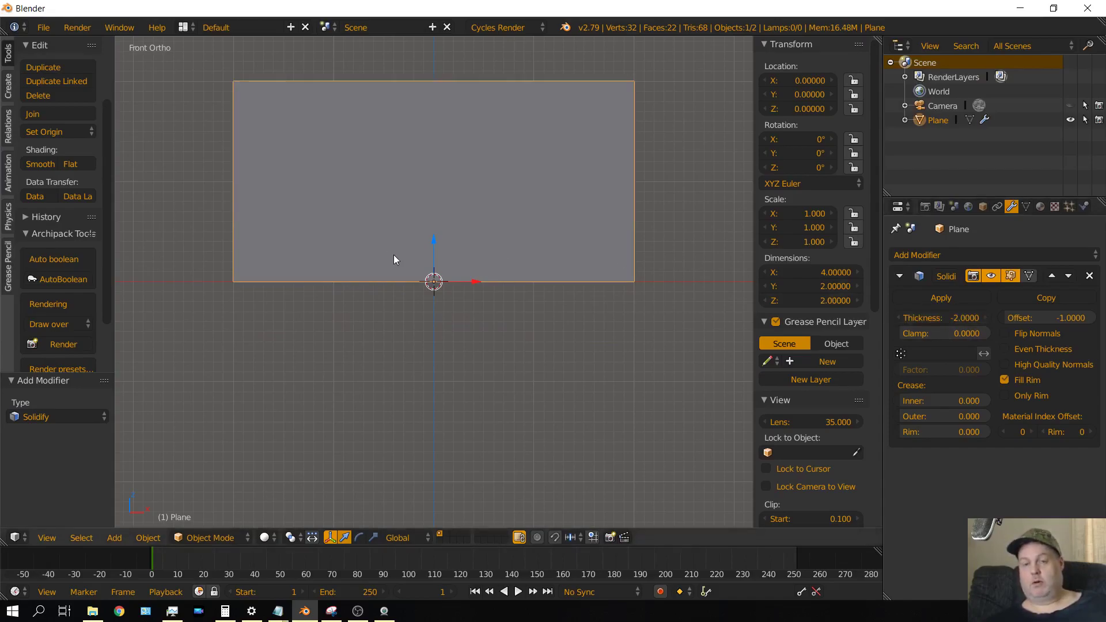
# Apply the Solidify modifier to the block and apply the object's scale.
pyautogui.moveTo(420, 196); pyautogui.dragTo(553, 202, button='middle')
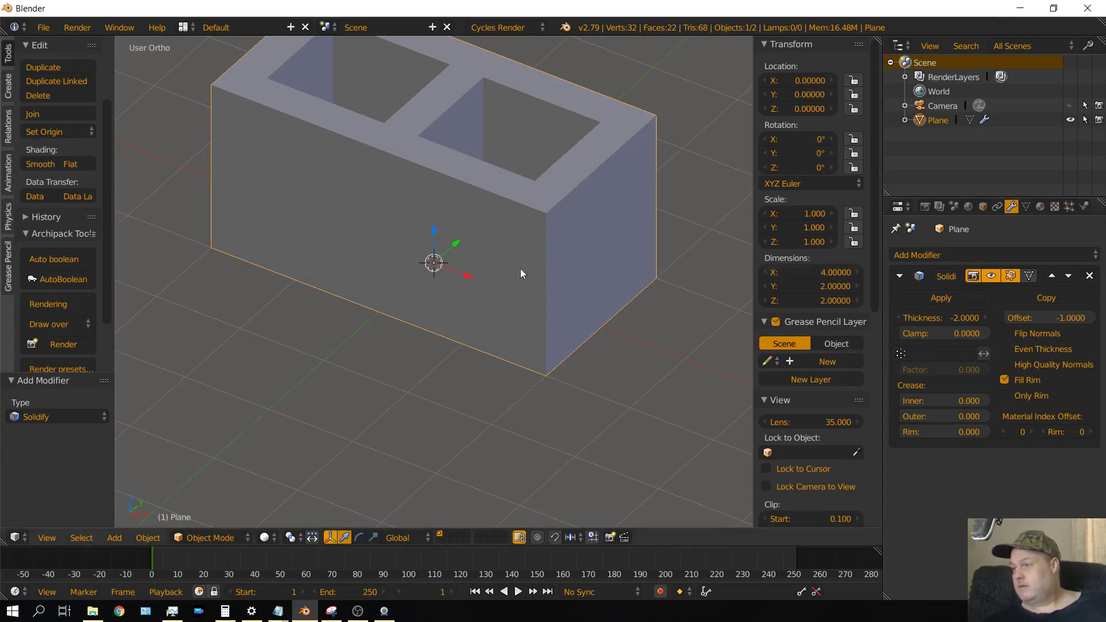
pyautogui.click(934, 298)
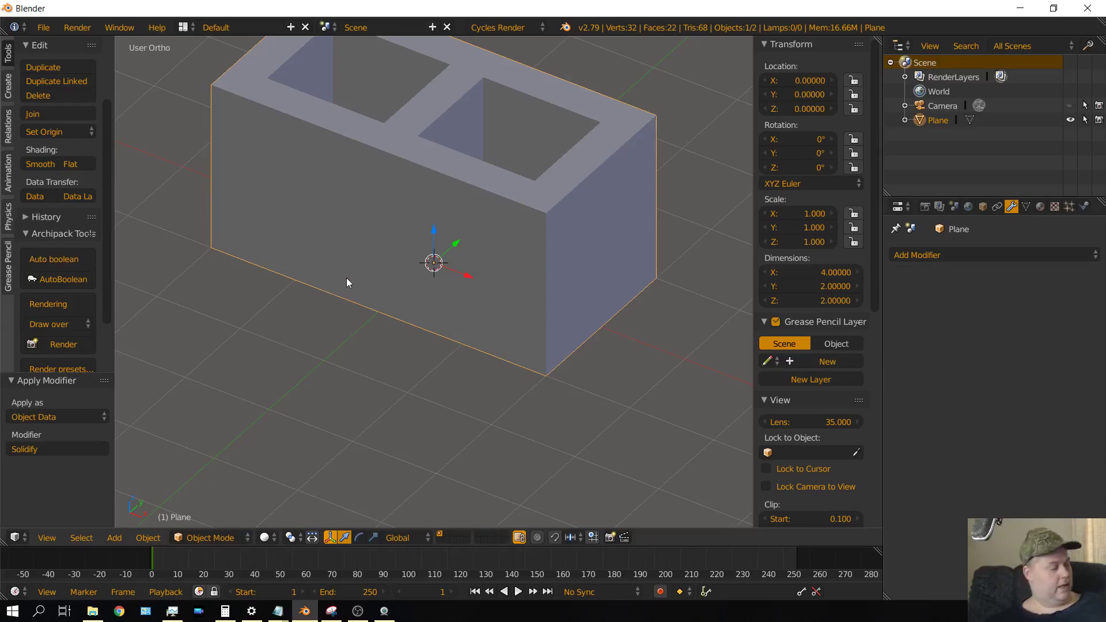
pyautogui.hotkey('ctrl', 'a')
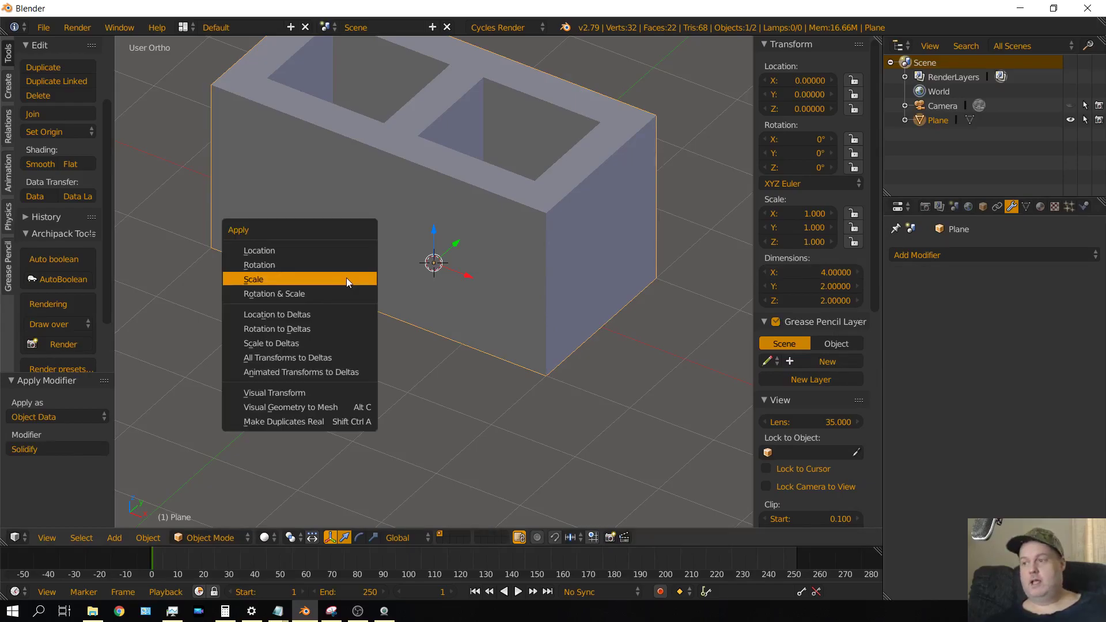
pyautogui.click(347, 277)
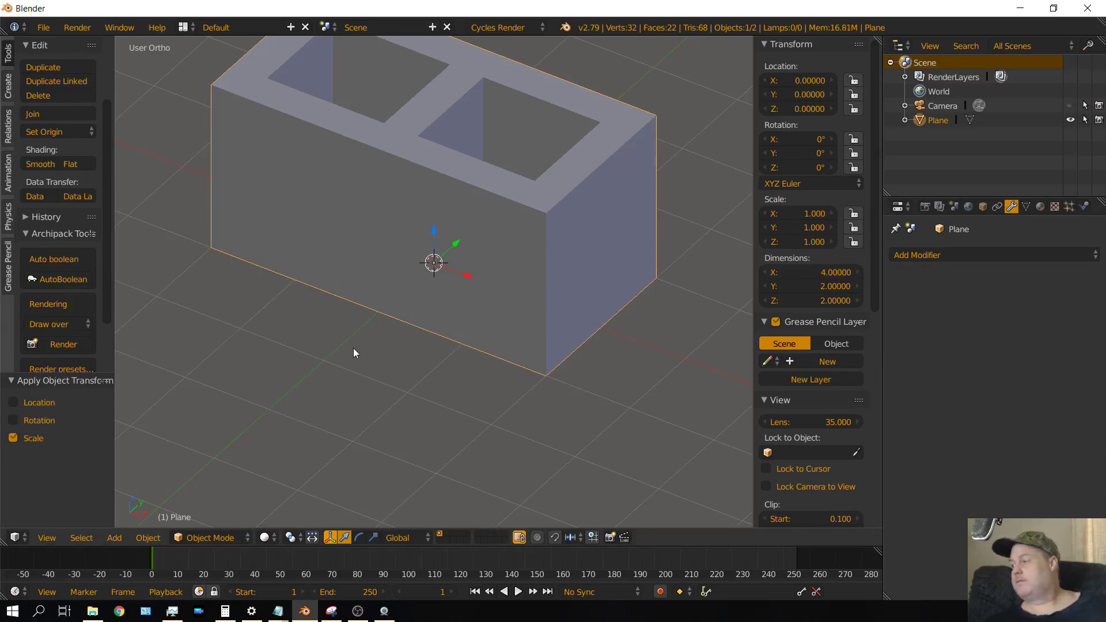
# Add a Bevel modifier to the block and set its segments to 4.
pyautogui.moveTo(510, 307); pyautogui.dragTo(566, 303, button='middle')
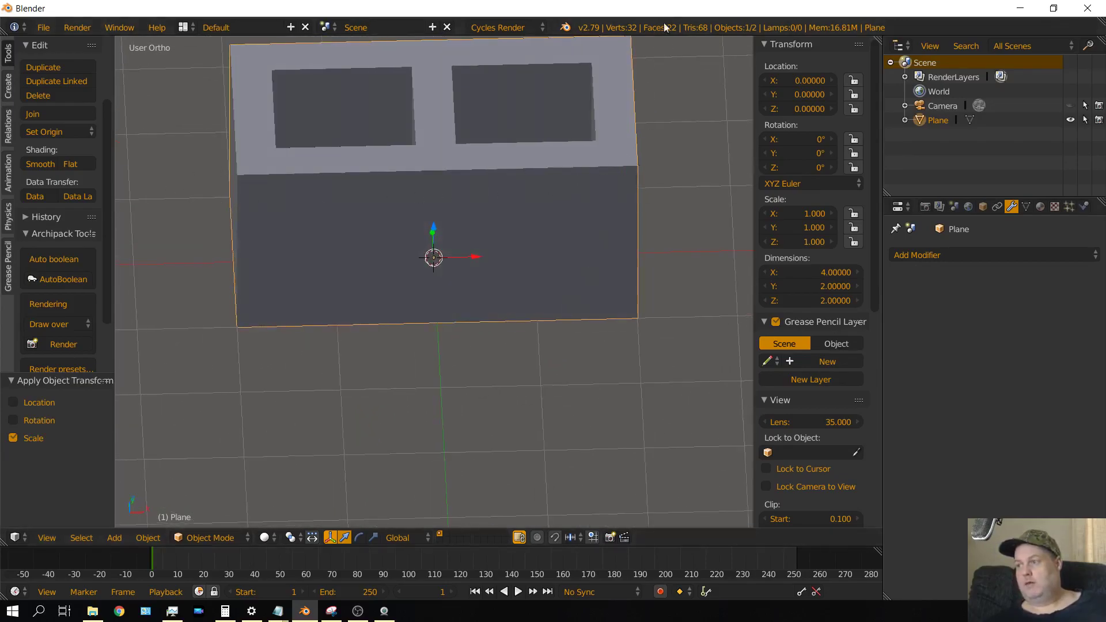
pyautogui.click(952, 258)
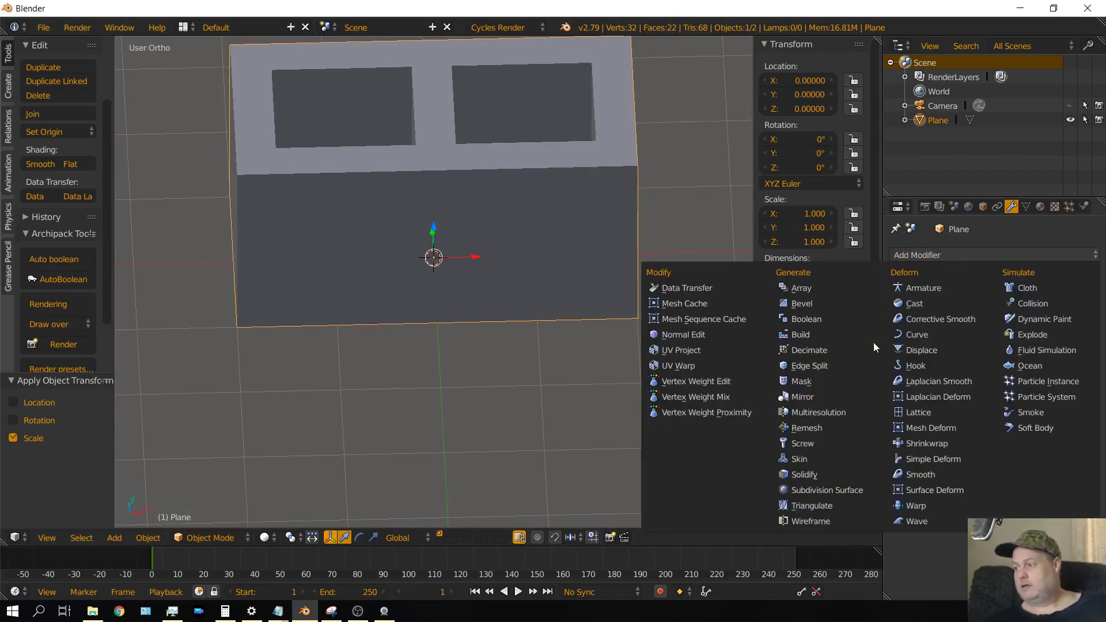
pyautogui.click(793, 301)
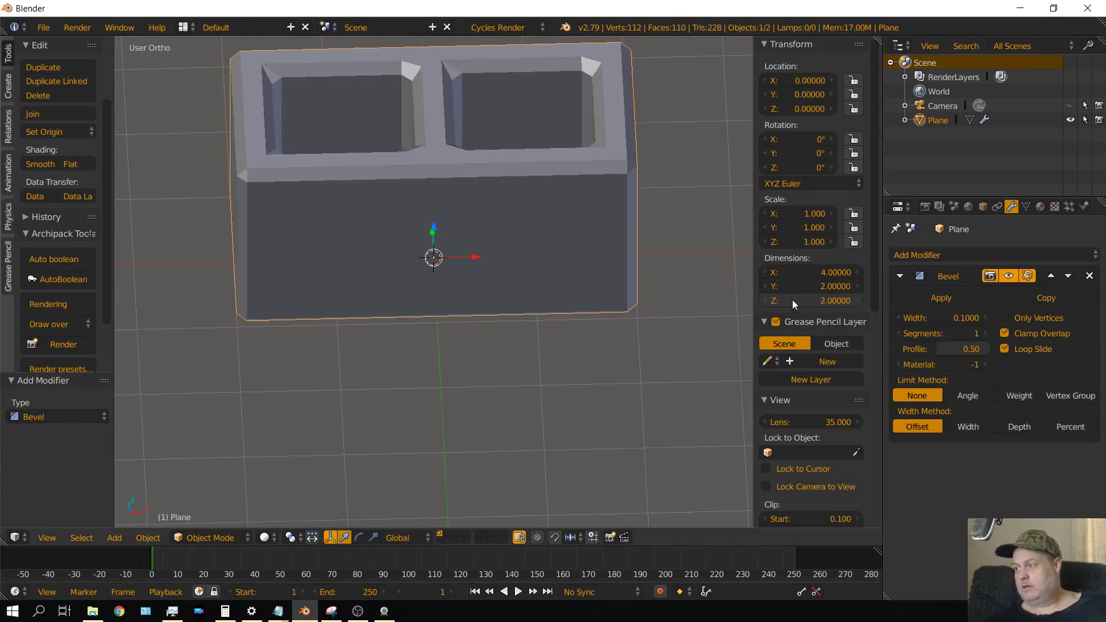
pyautogui.click(982, 333)
pyautogui.click(983, 334)
pyautogui.click(984, 334)
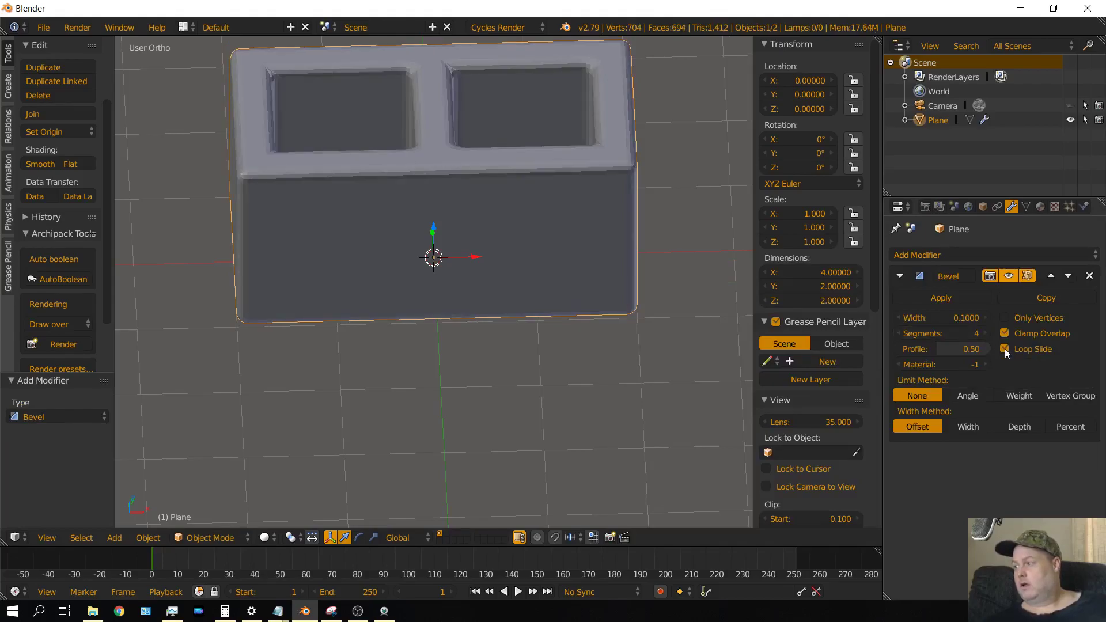
# Apply the Bevel modifier to the block and apply the object's scale again.
pyautogui.click(933, 298)
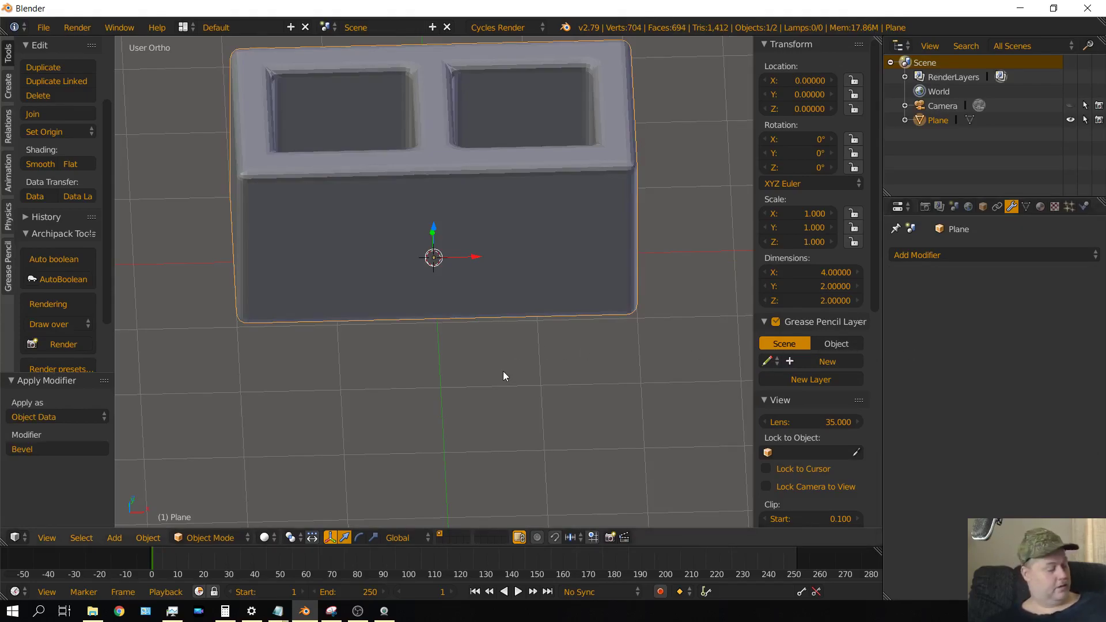
pyautogui.hotkey('ctrl', 'a')
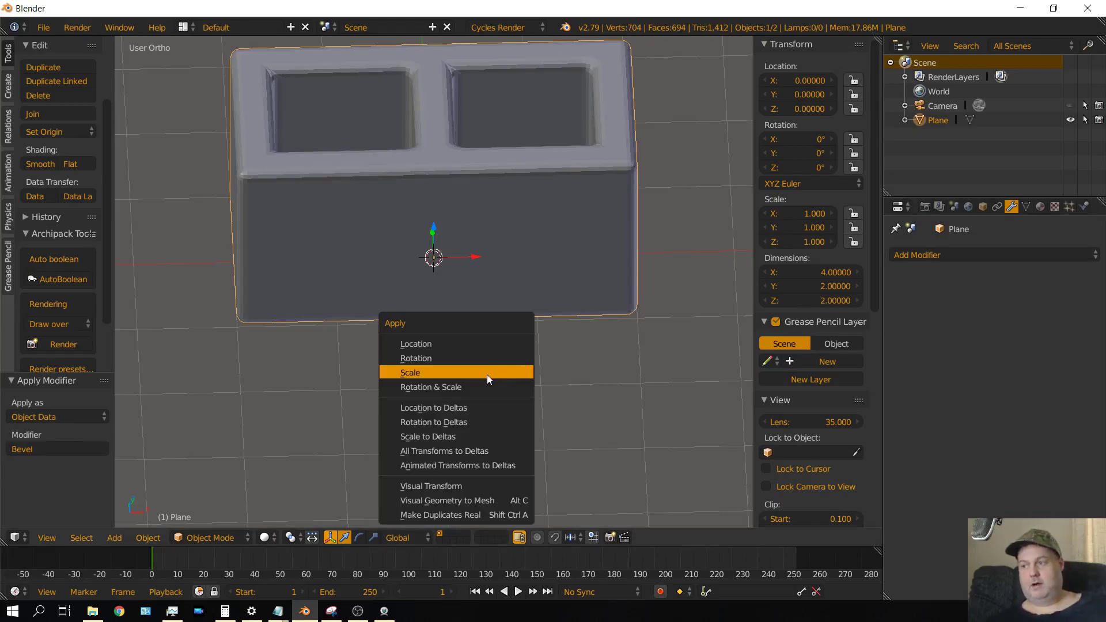
pyautogui.click(486, 375)
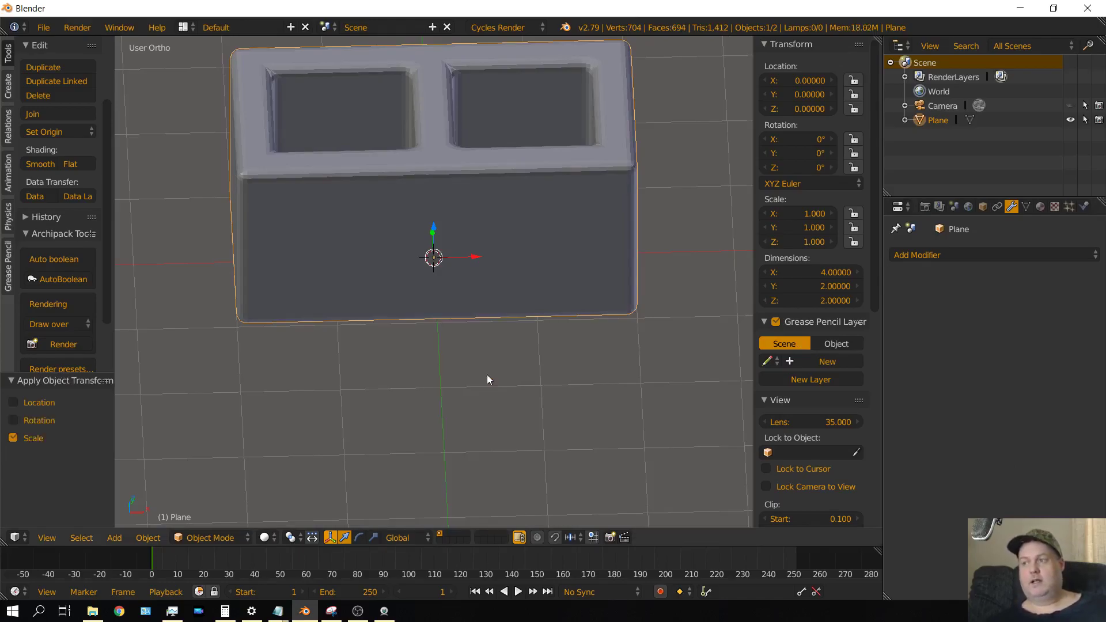
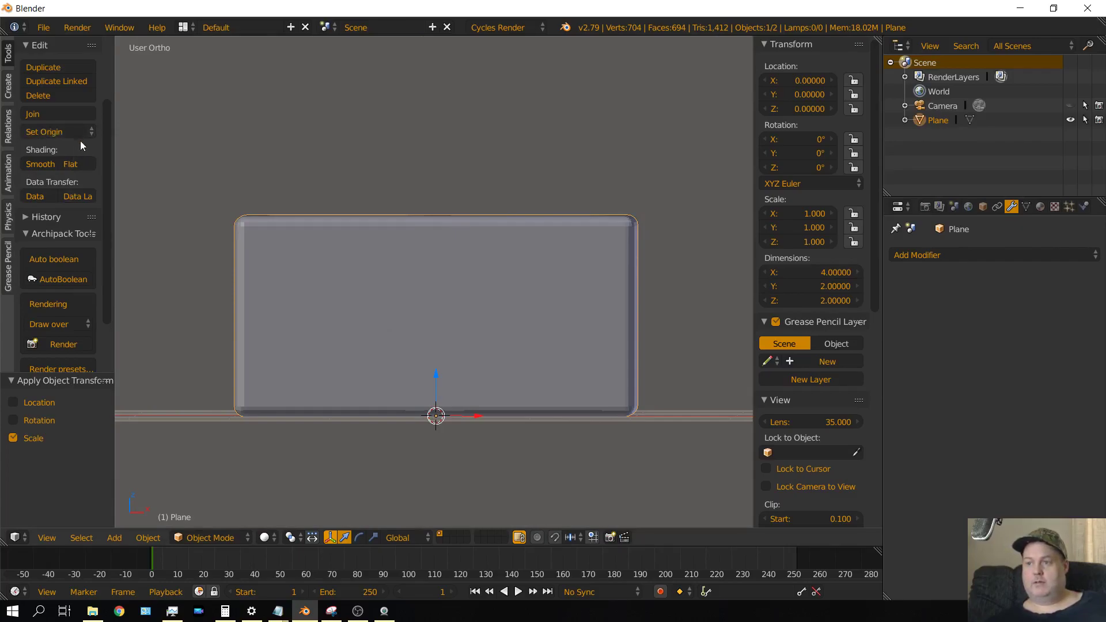
# Set the block's origin to its center of mass (volume) and give the block a new material.
pyautogui.click(74, 133)
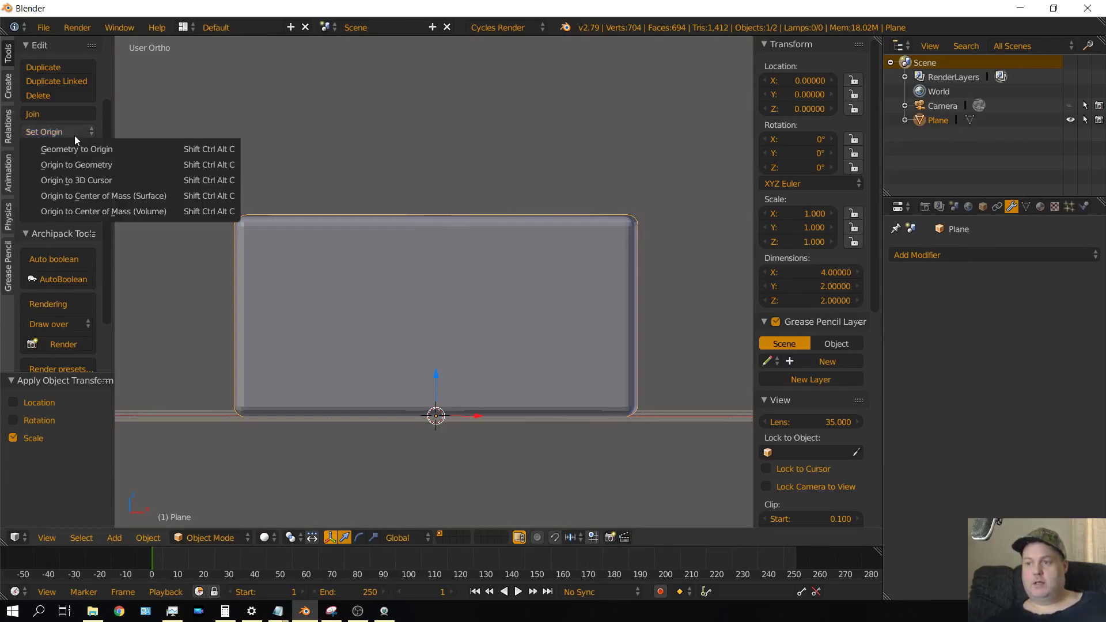
pyautogui.click(119, 211)
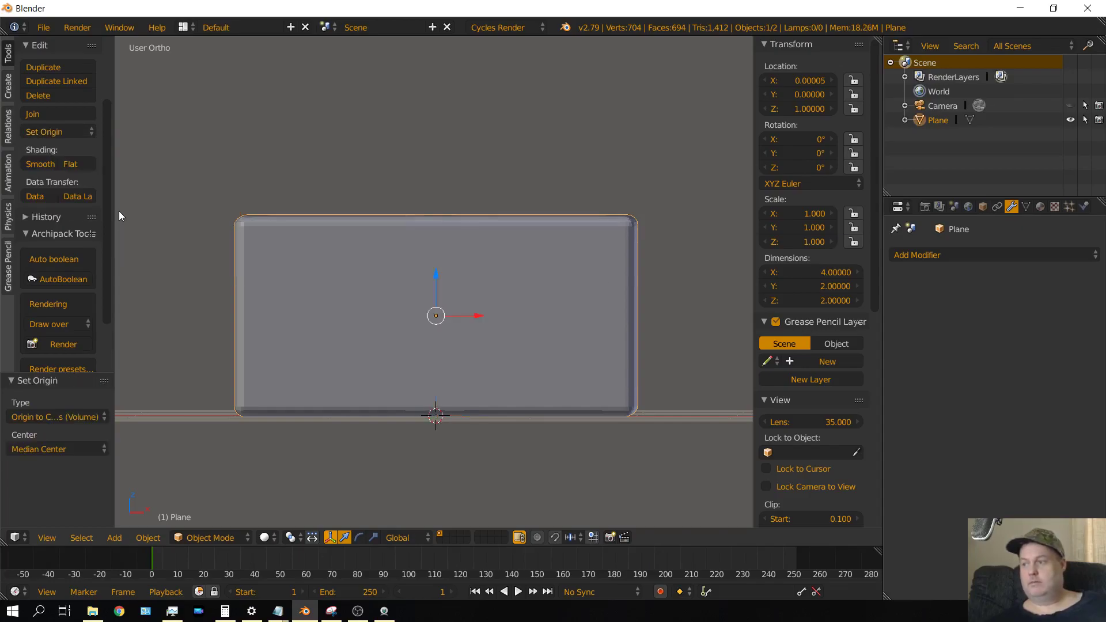
pyautogui.click(1041, 207)
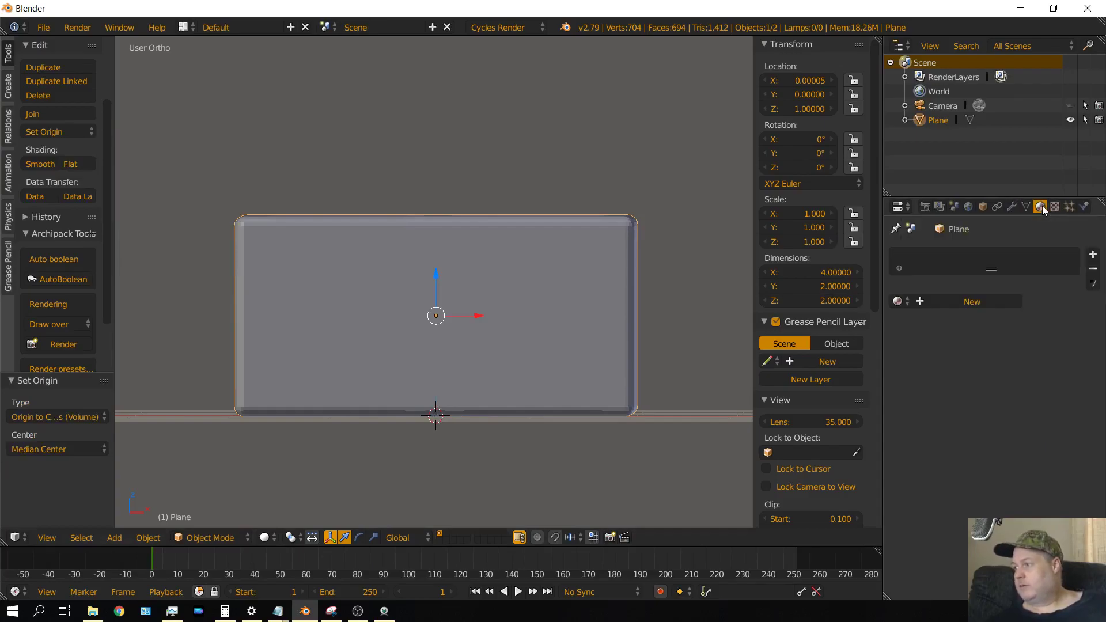
pyautogui.click(964, 300)
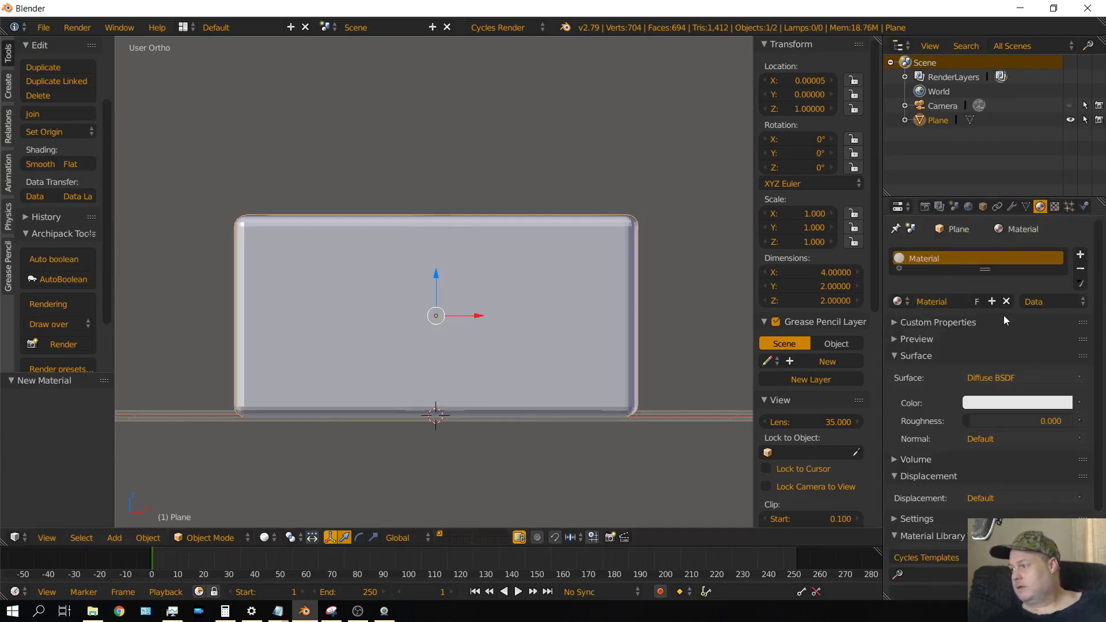
# Change the block material's surface to Principled BSDF and feed its base color from an Image Texture.
pyautogui.click(1016, 377)
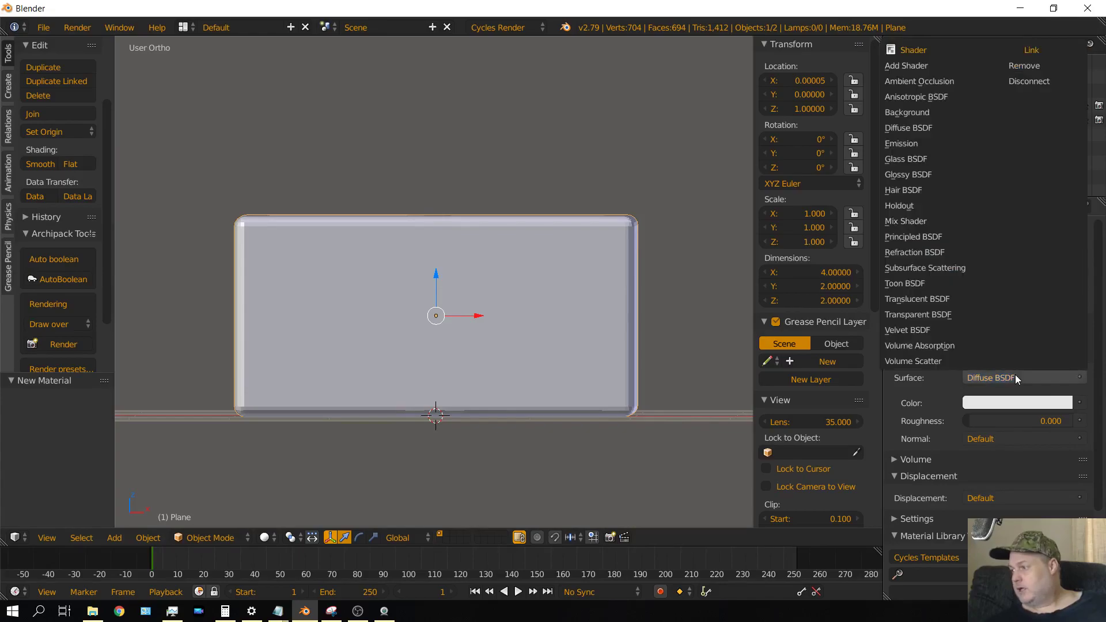
pyautogui.click(931, 236)
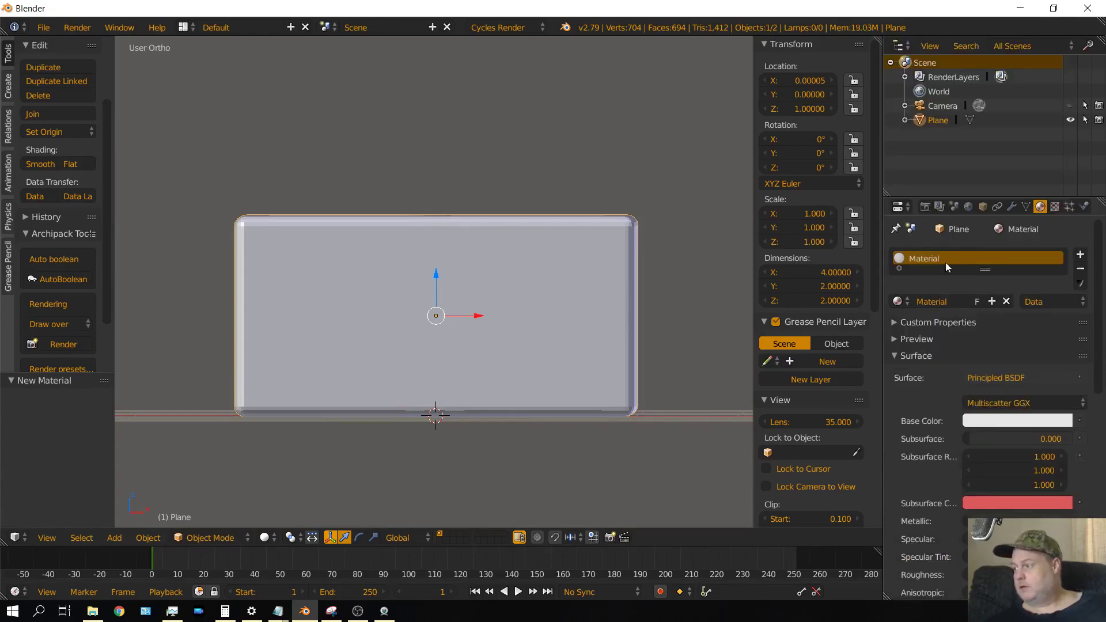
pyautogui.click(1081, 422)
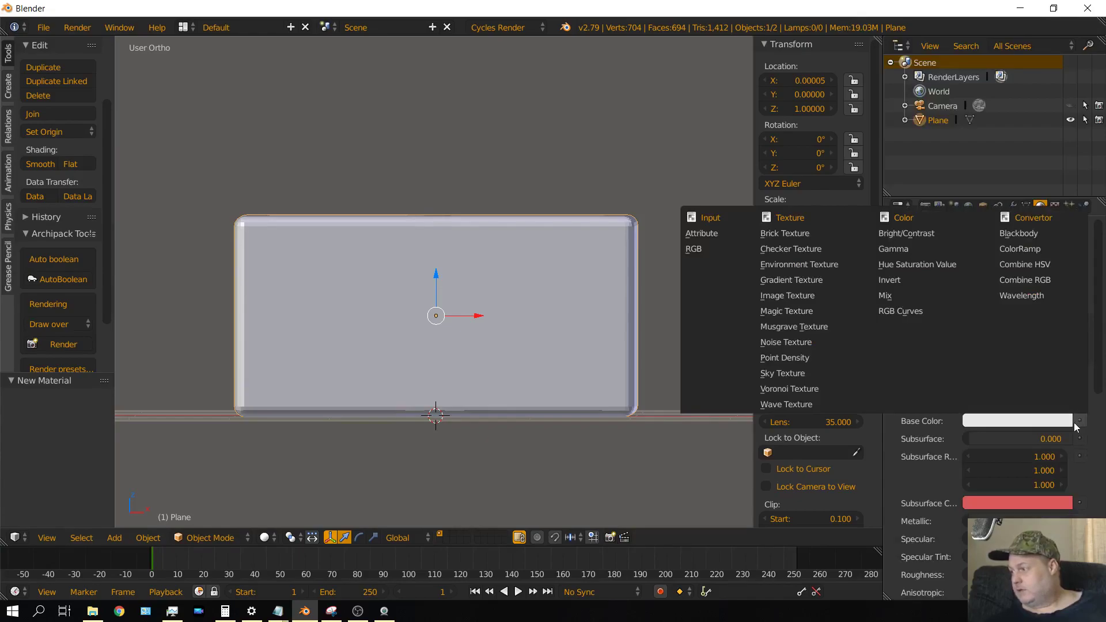
pyautogui.click(800, 298)
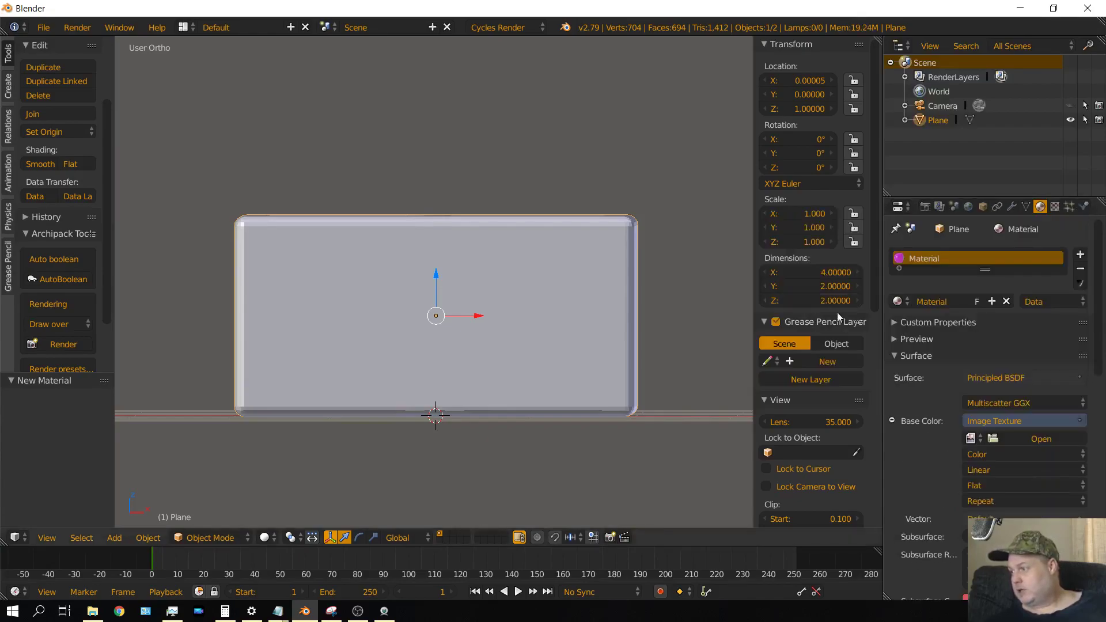
# Load "Concrete Texture Reapeating.jpg" from D:\textures\Concrete as the base color image.
pyautogui.click(1040, 440)
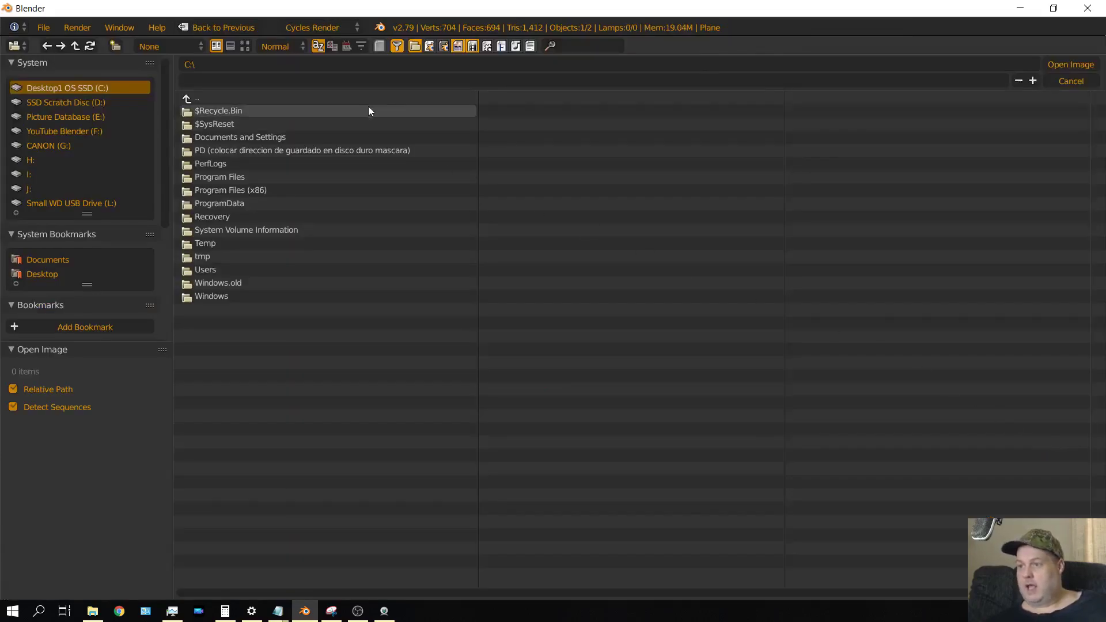
pyautogui.click(55, 102)
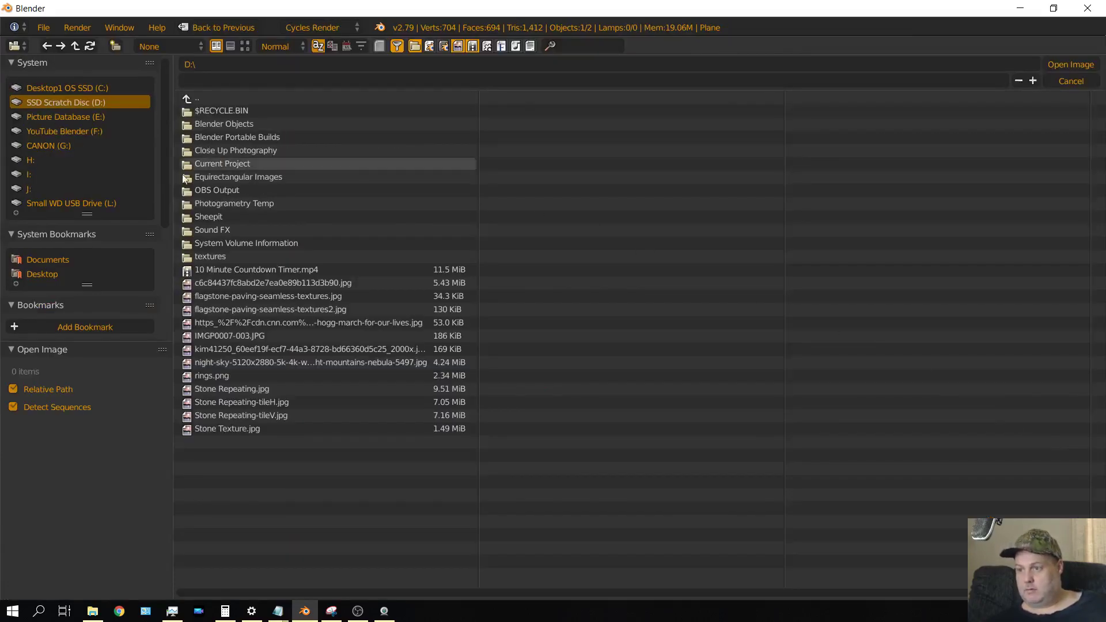
pyautogui.click(202, 256)
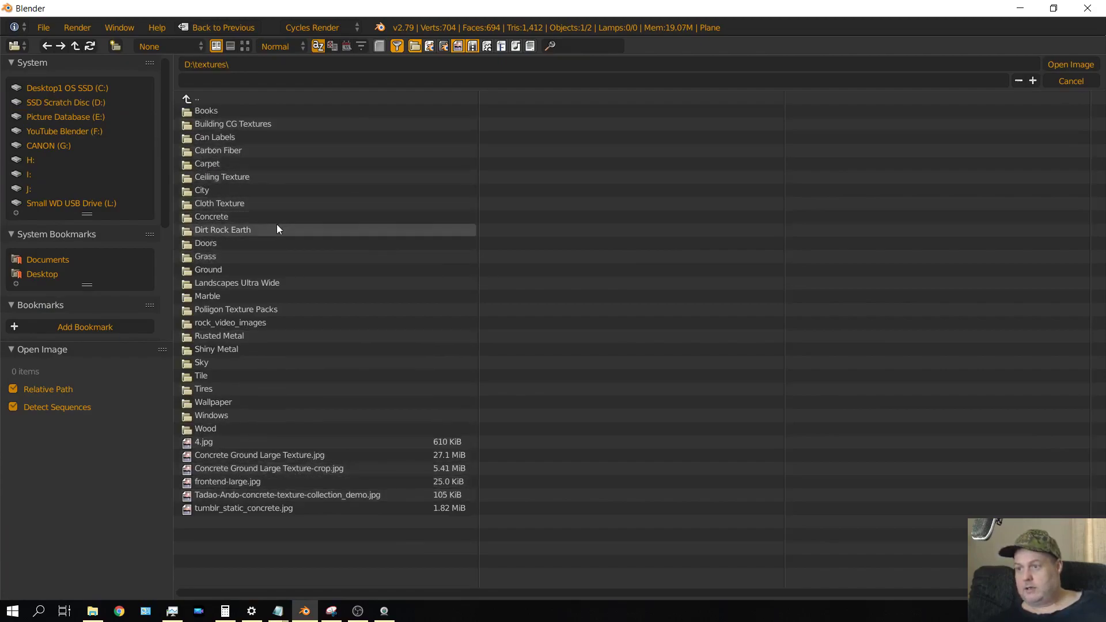
pyautogui.click(215, 218)
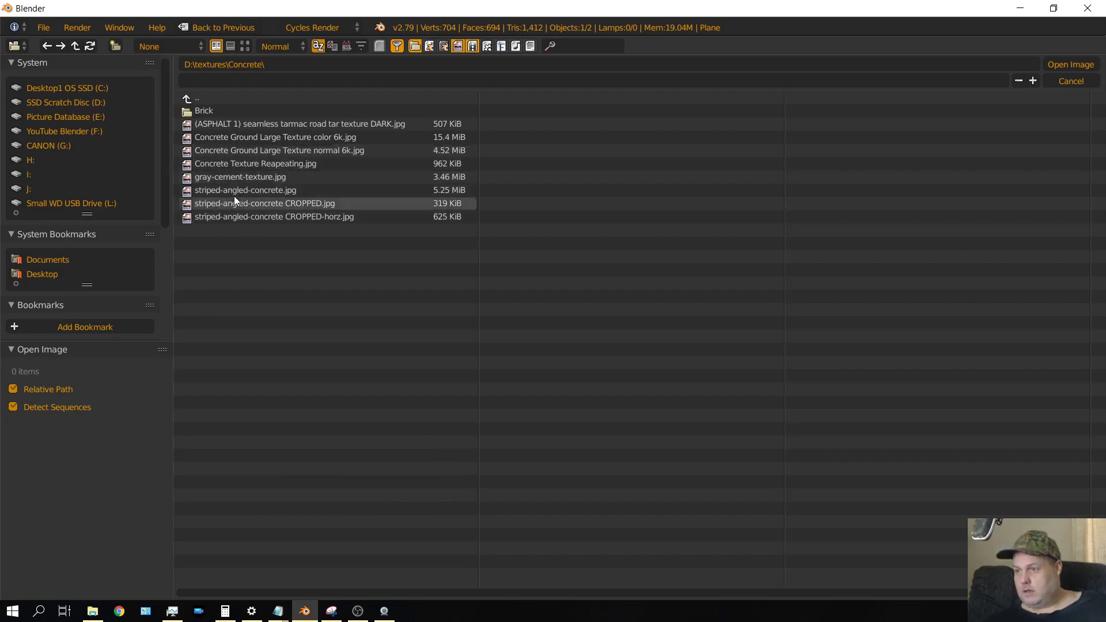
pyautogui.click(208, 168)
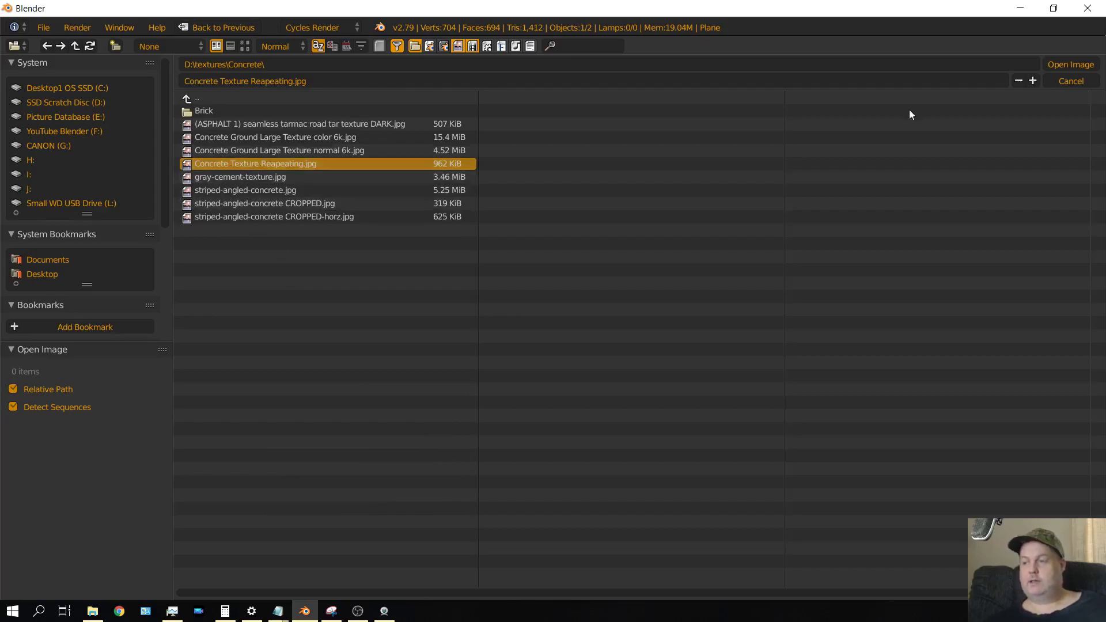
pyautogui.click(1057, 64)
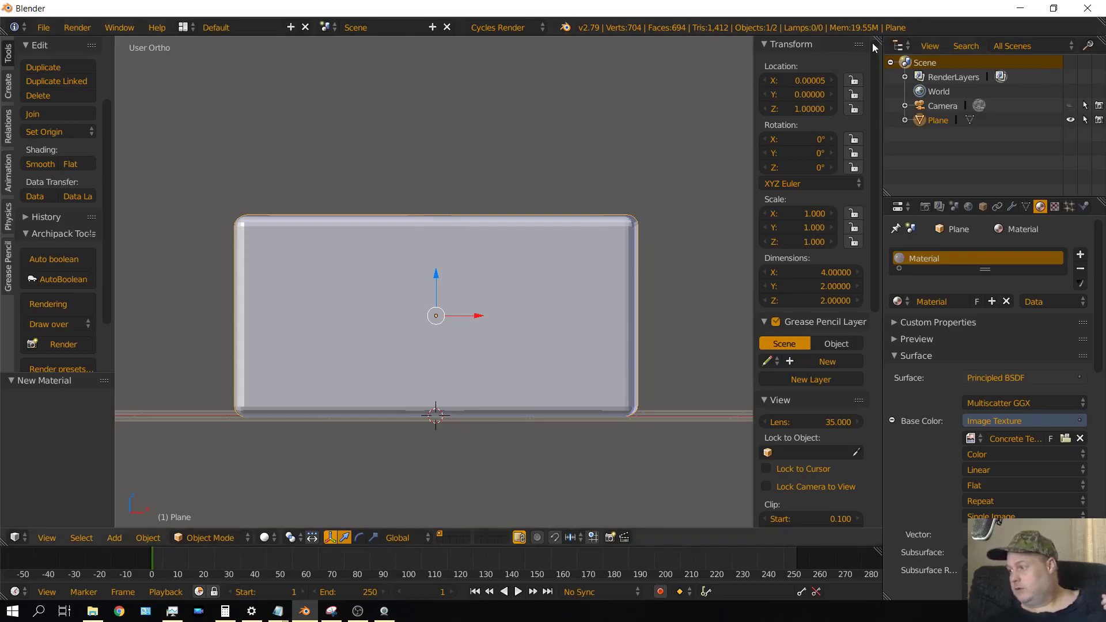
# Set the block material's roughness to 0.9.
pyautogui.scroll(-10, 1046, 393)
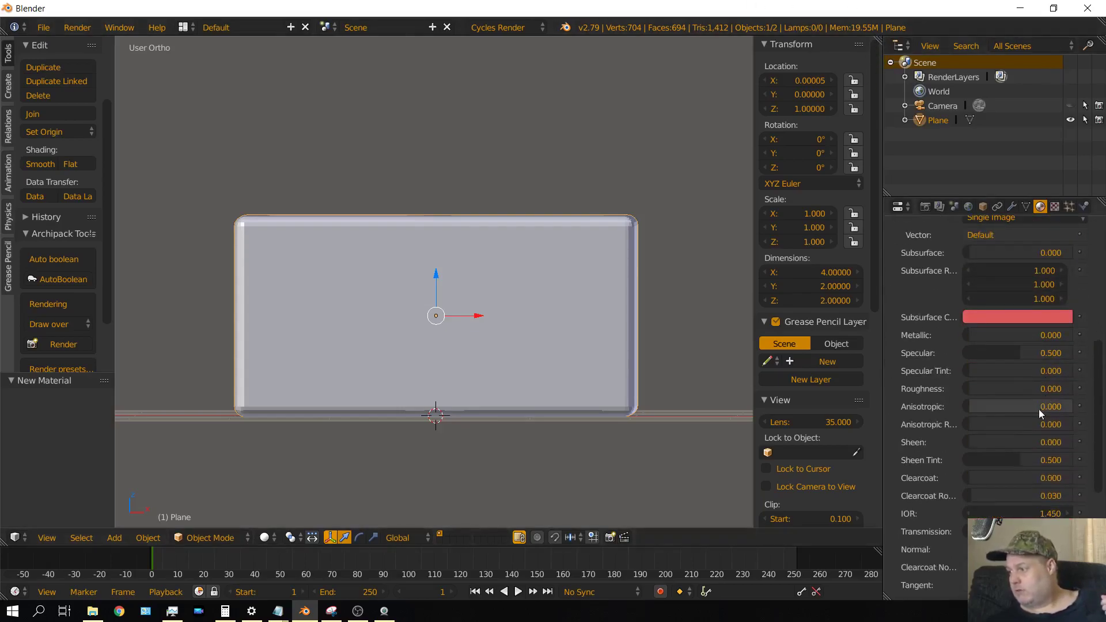
pyautogui.click(997, 388)
pyautogui.write('0.0')
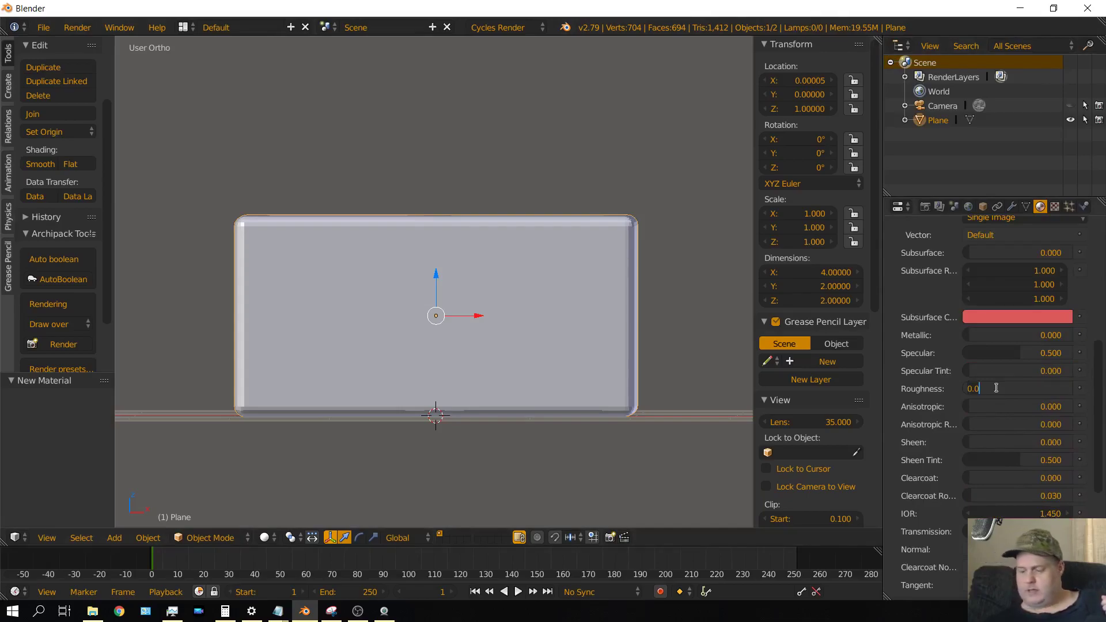
pyautogui.press('BackSpace')
pyautogui.press('BackSpace')
pyautogui.press('BackSpace')
pyautogui.write('.9')
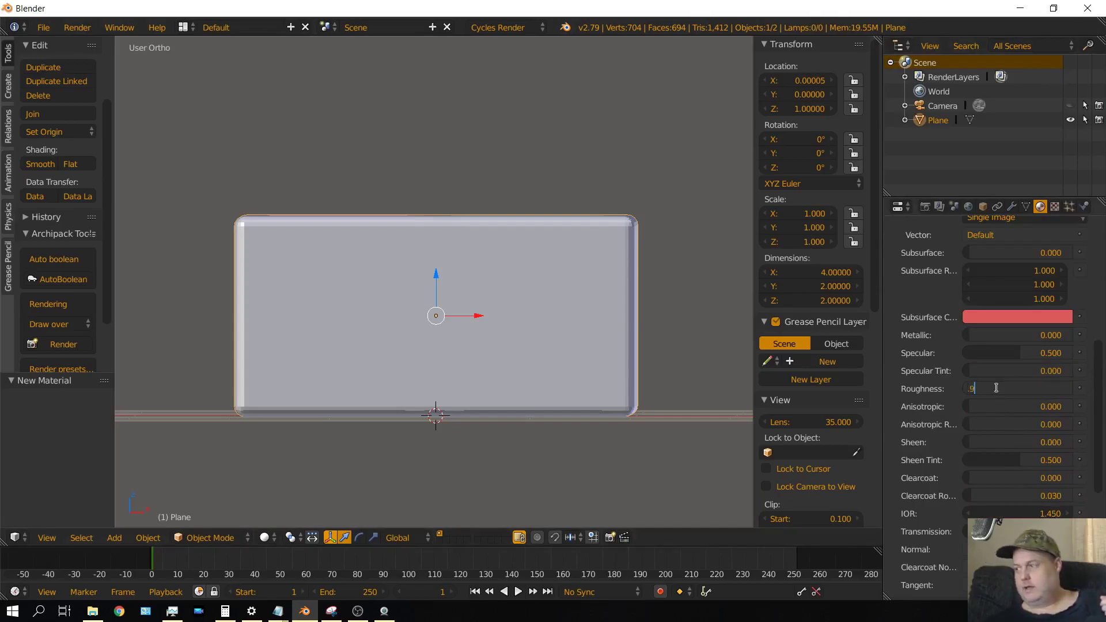
pyautogui.press('Return')
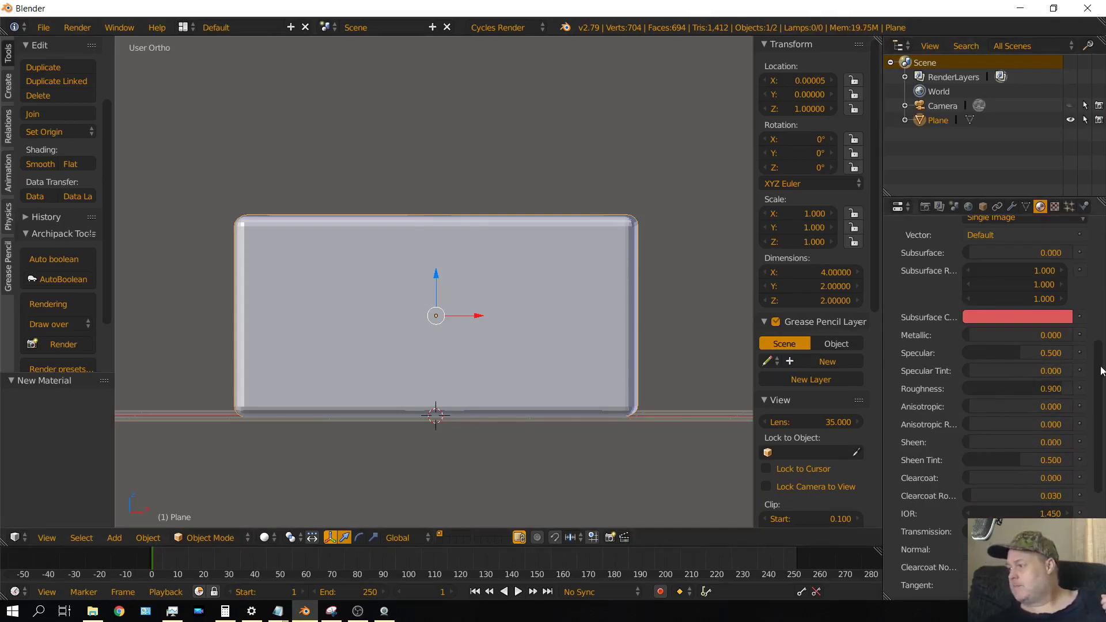
pyautogui.moveTo(1099, 382); pyautogui.dragTo(1100, 242)
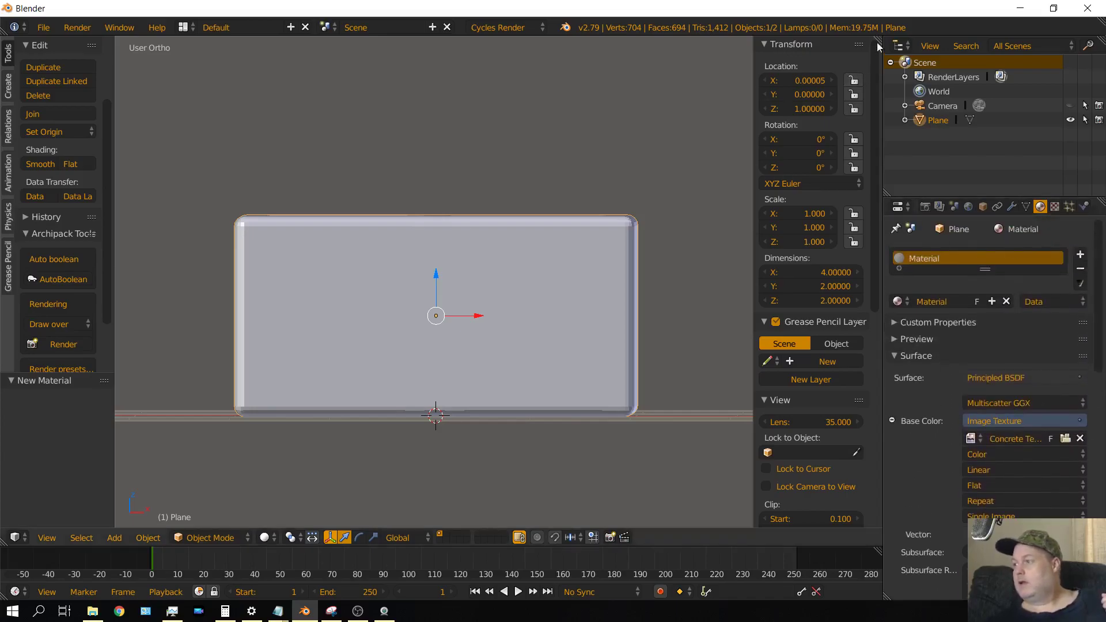
# Split the 3D view into two areas and show "Concrete Texture Reapeating.jpg" in a UV/Image Editor beside the block.
pyautogui.moveTo(879, 38); pyautogui.dragTo(594, 39)
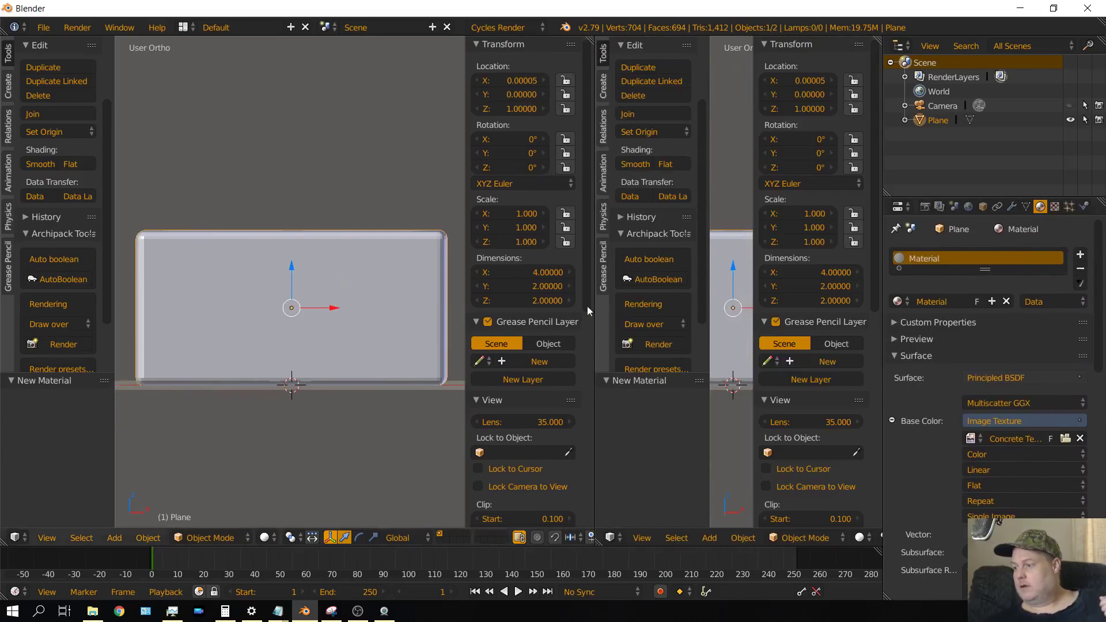
pyautogui.click(611, 538)
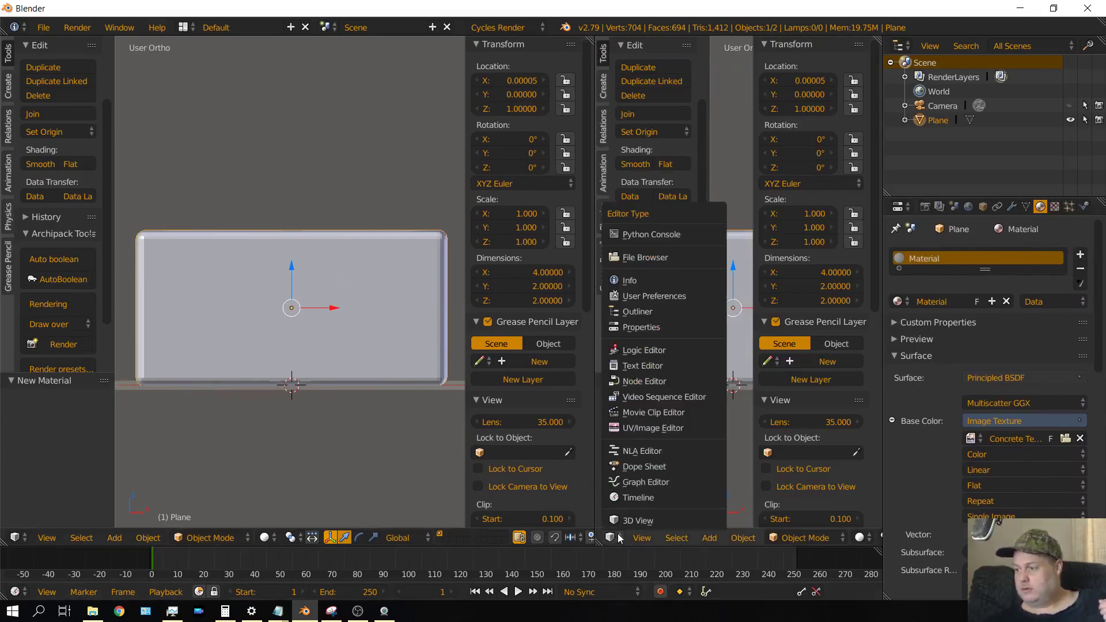
pyautogui.click(642, 429)
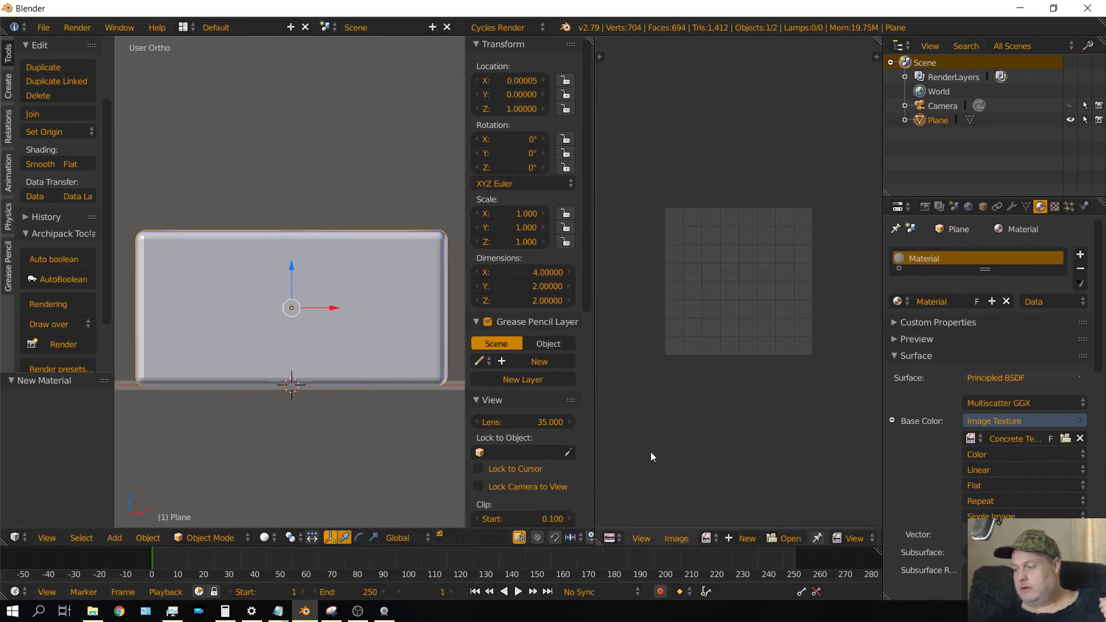
pyautogui.click(714, 537)
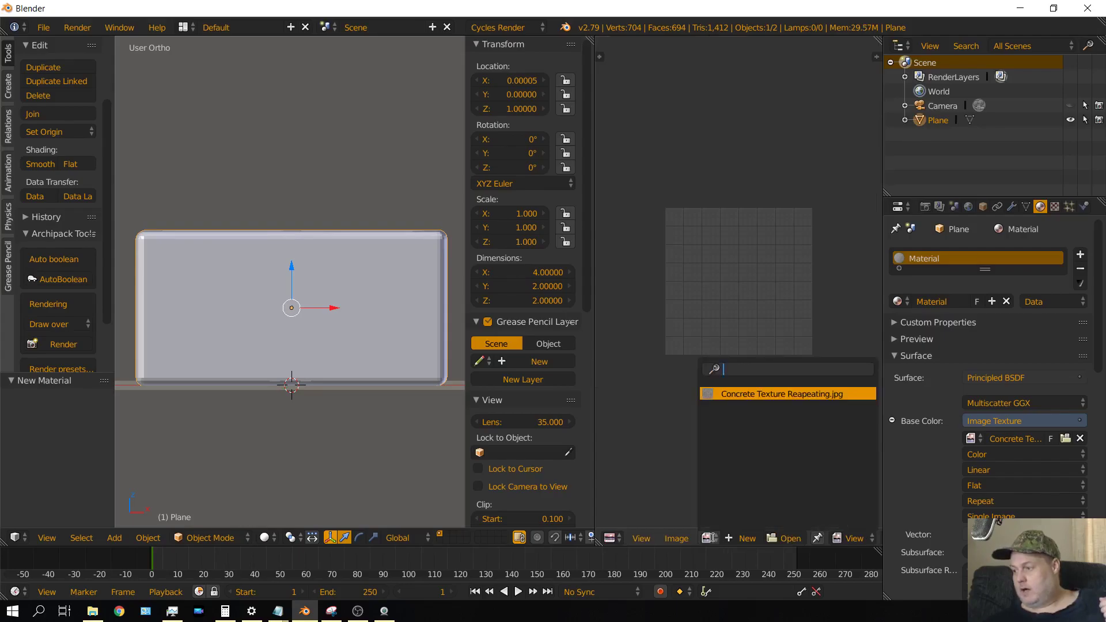
pyautogui.click(733, 393)
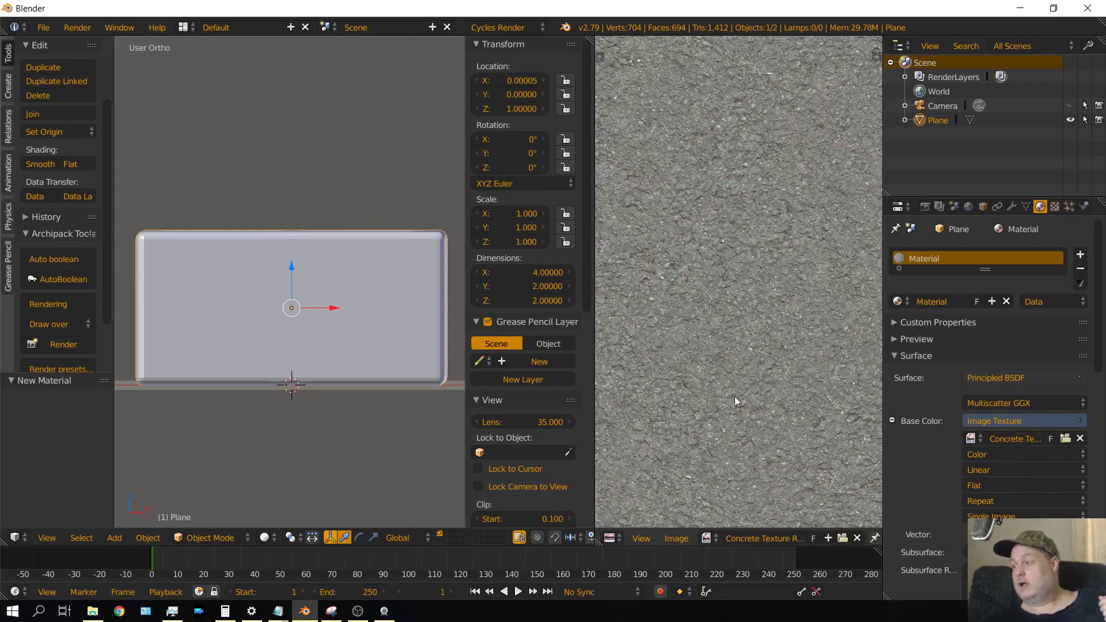
pyautogui.scroll(-5, 734, 396)
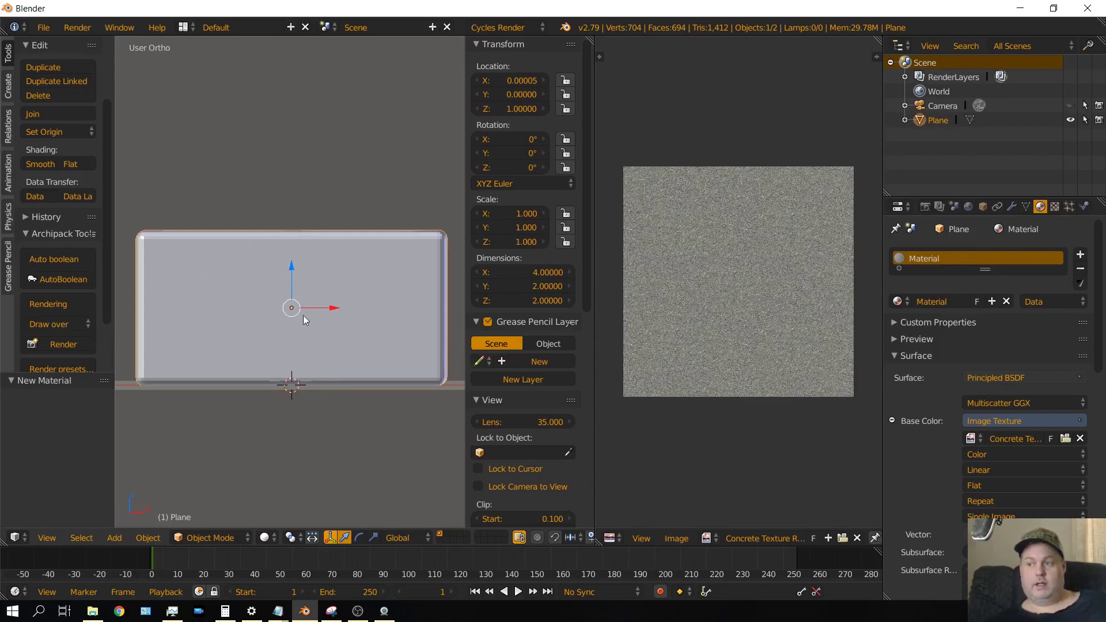
# Unwrap all of the block's faces with Smart UV Project at the default settings and select all the resulting UVs.
pyautogui.press('Tab')
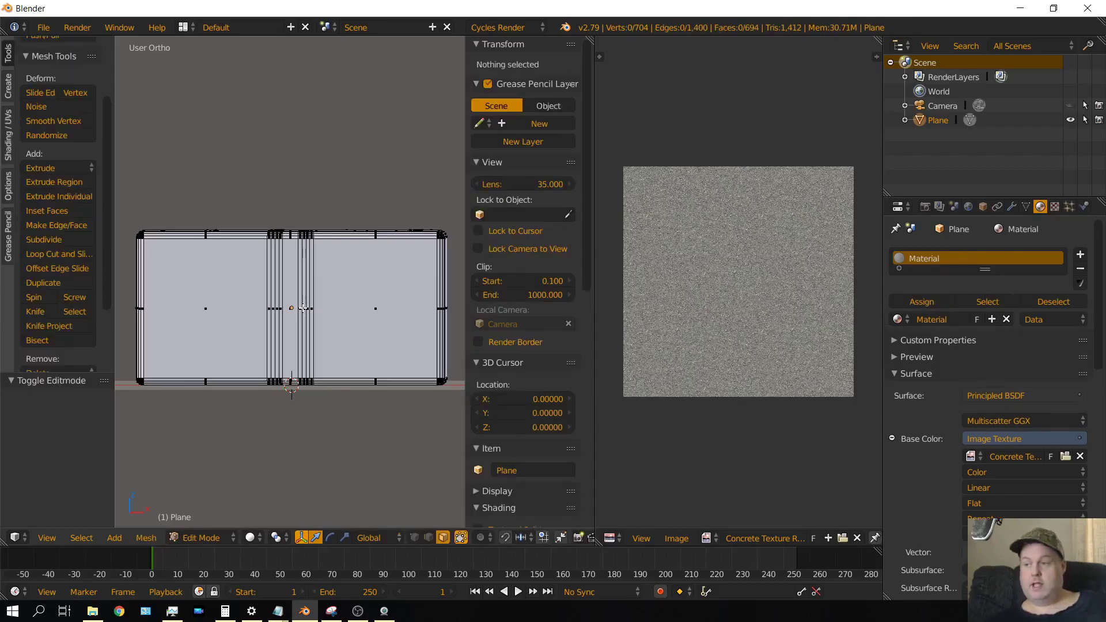
pyautogui.press('a')
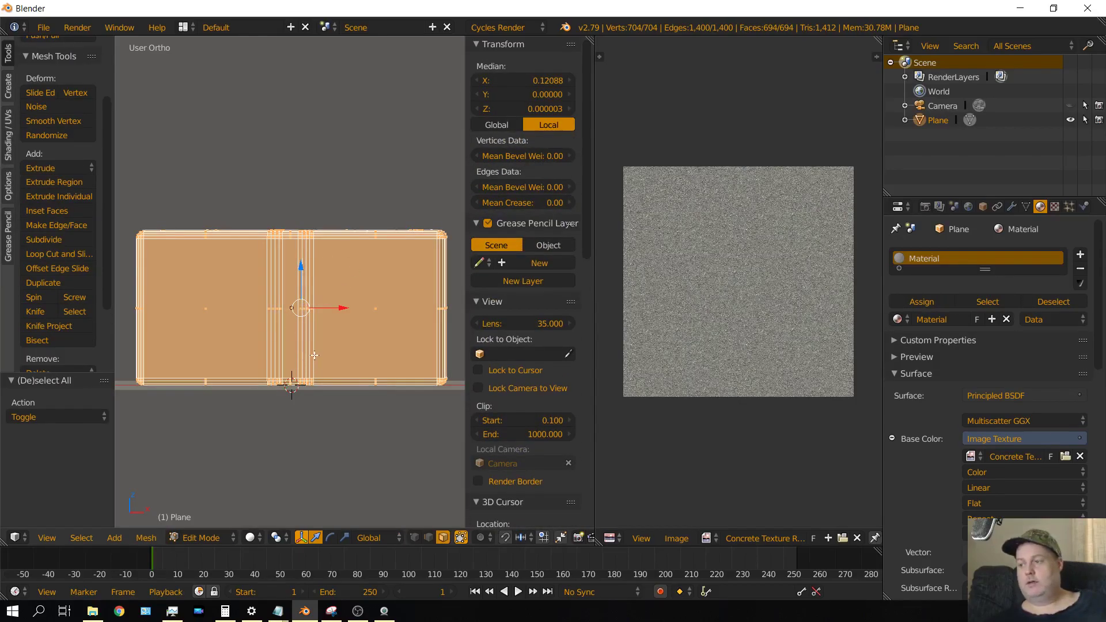
pyautogui.moveTo(315, 355); pyautogui.dragTo(307, 387, button='middle')
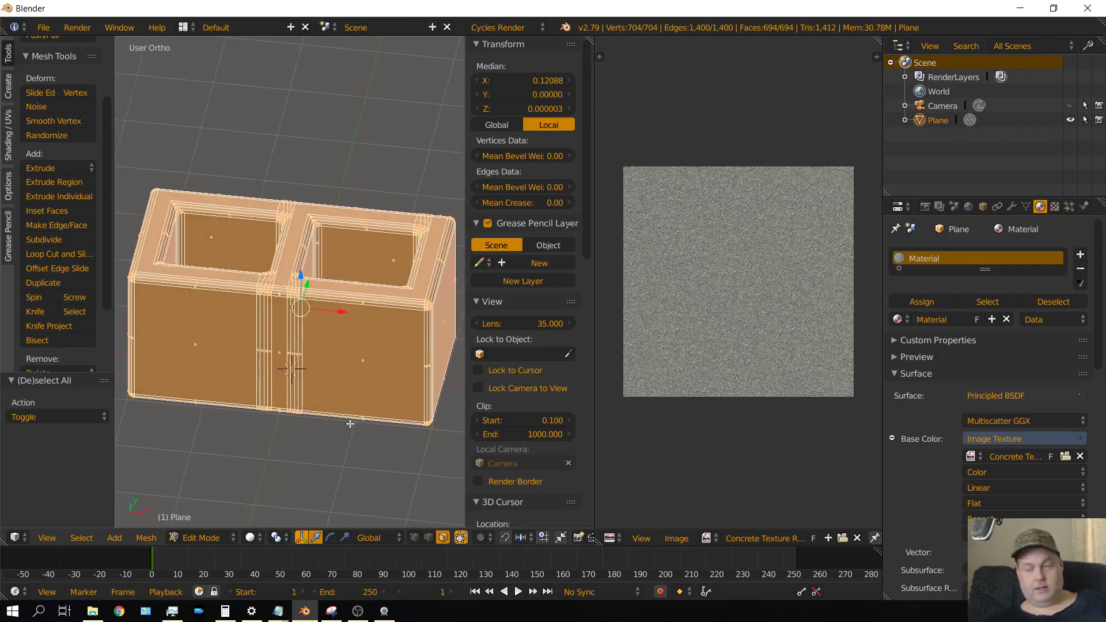
pyautogui.press('u')
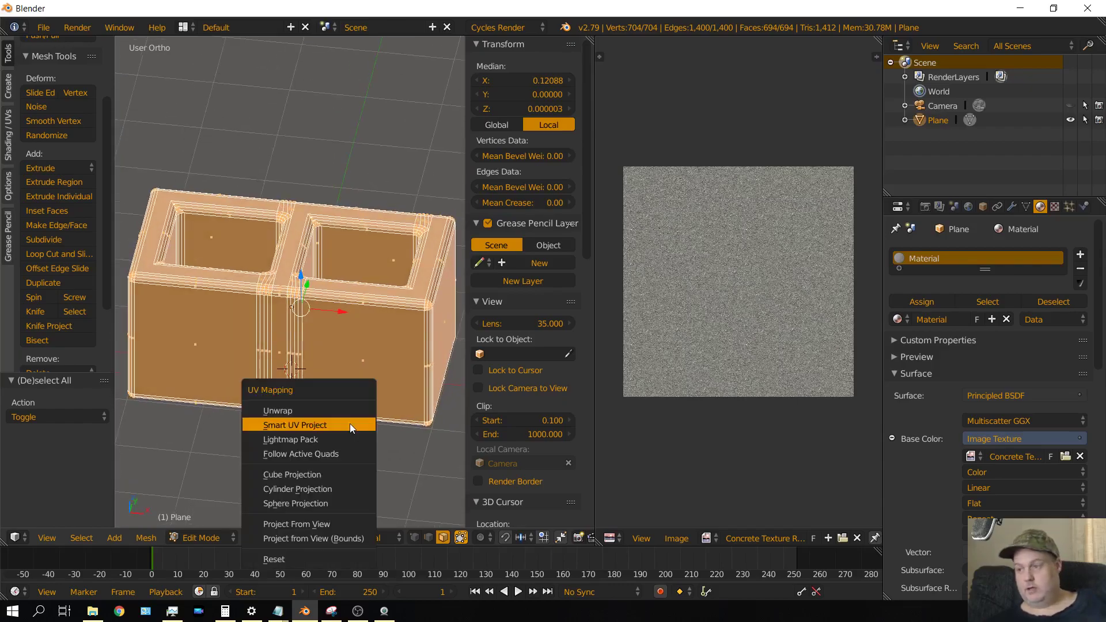
pyautogui.click(314, 424)
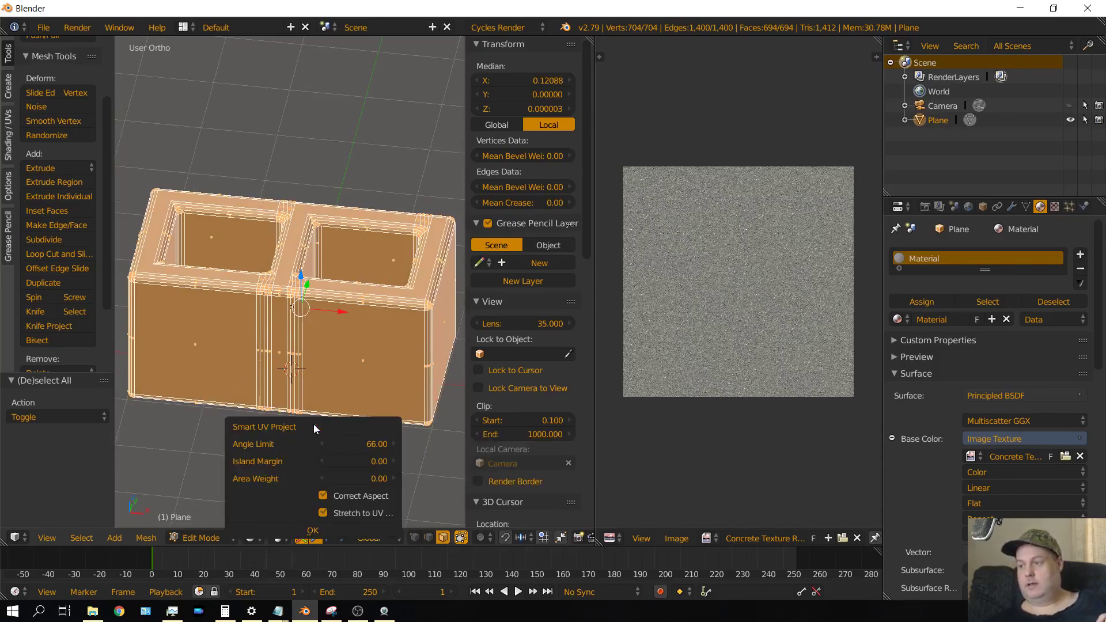
pyautogui.click(311, 530)
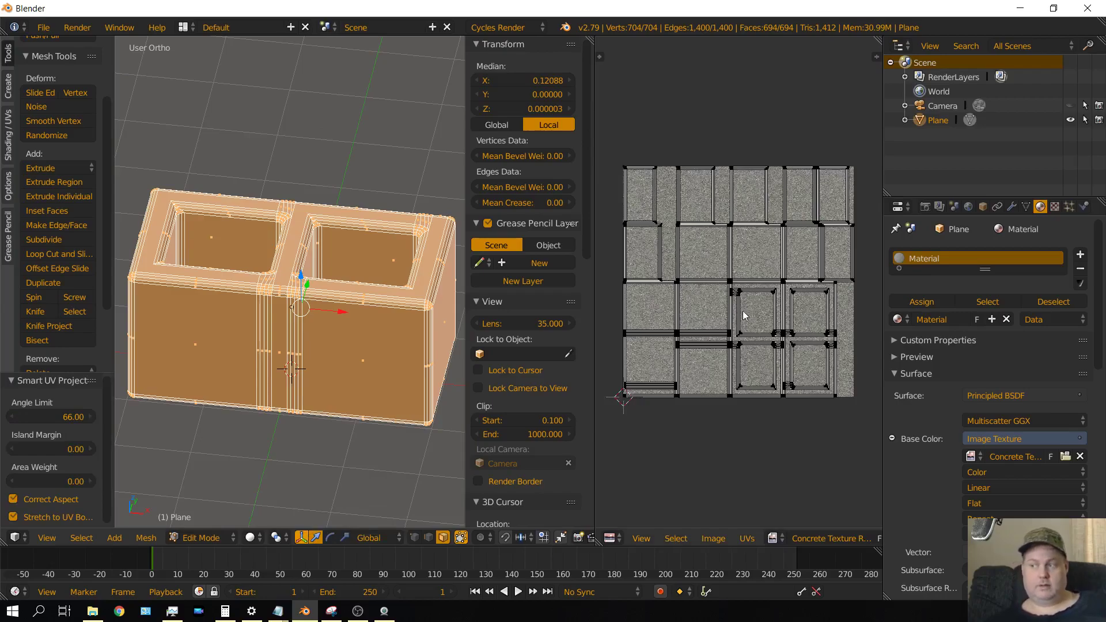
pyautogui.press('a')
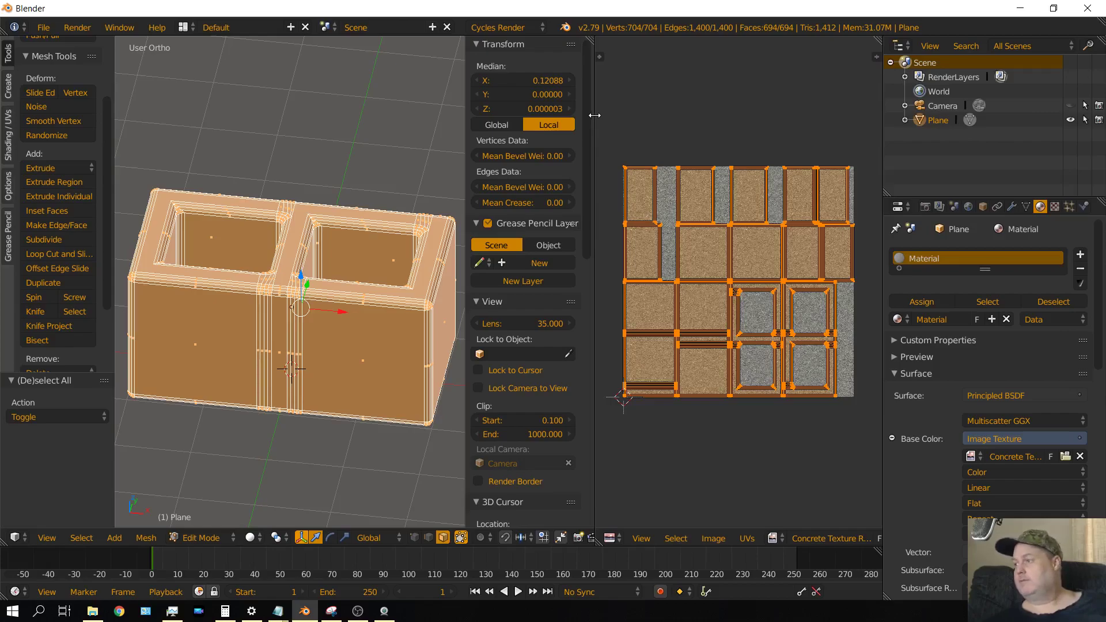
# Enlarge the 3D view over the image editor and display the block in Object Mode with Rendered viewport shading.
pyautogui.moveTo(594, 116); pyautogui.dragTo(864, 115)
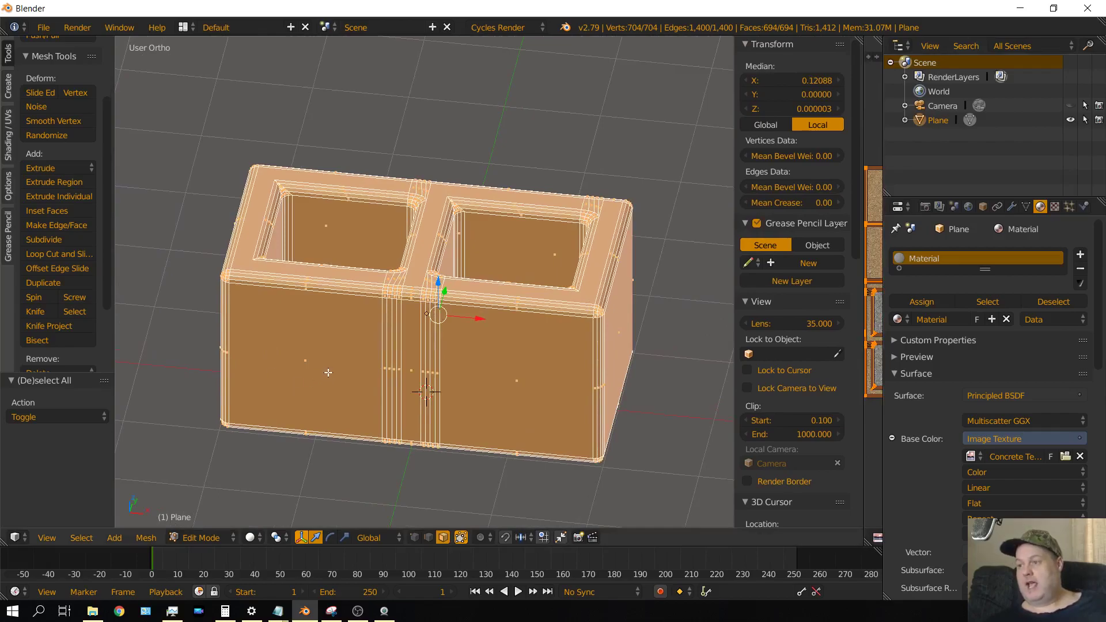
pyautogui.press('Tab')
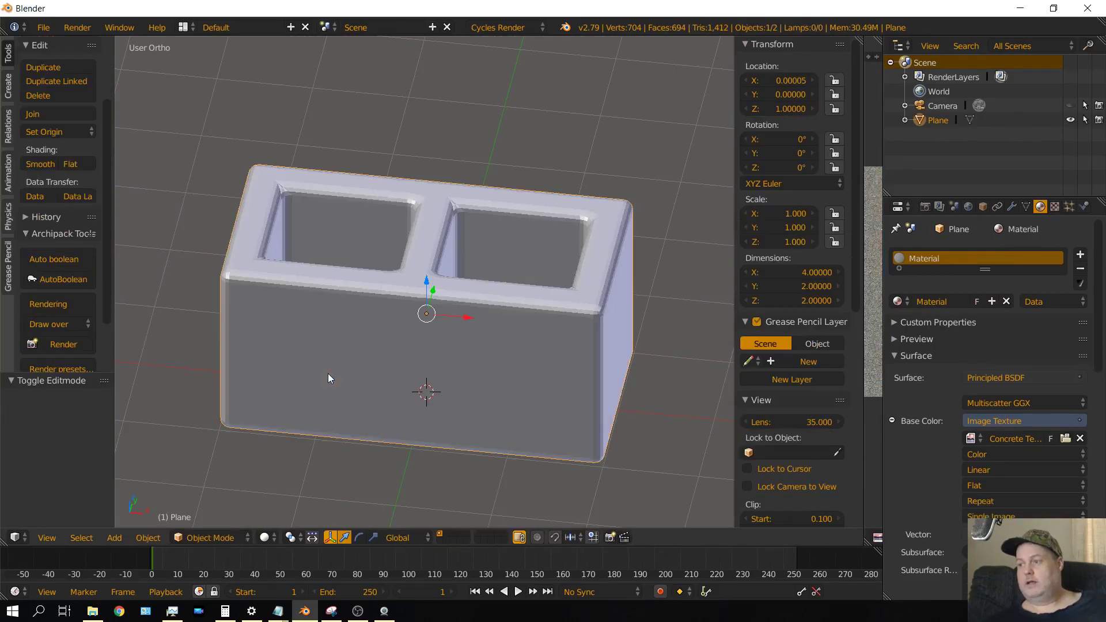
pyautogui.click(266, 537)
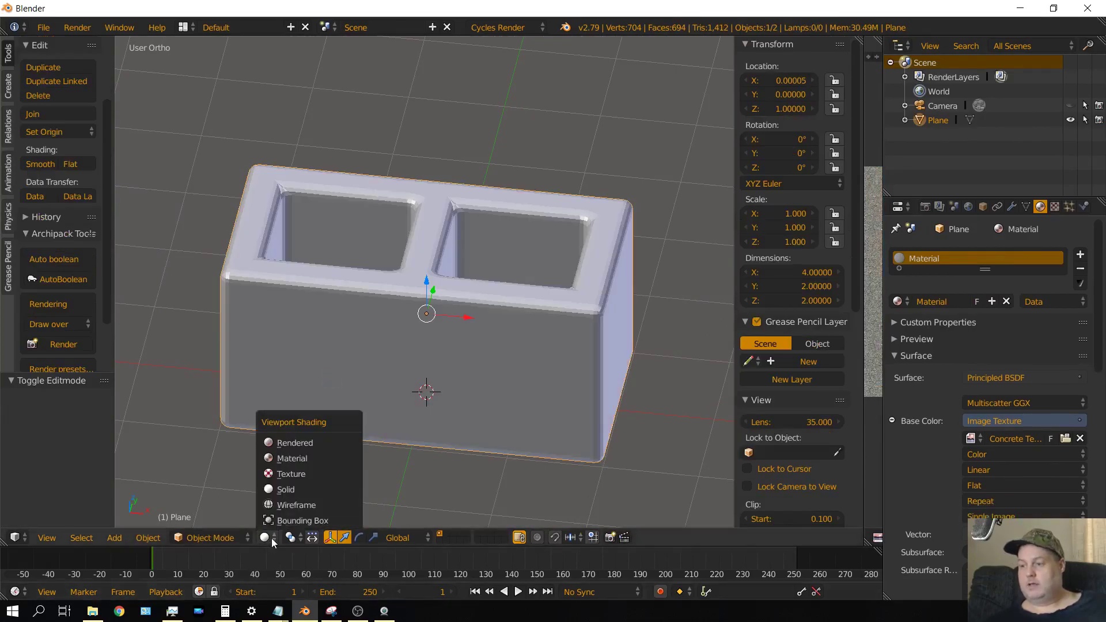
pyautogui.click(291, 442)
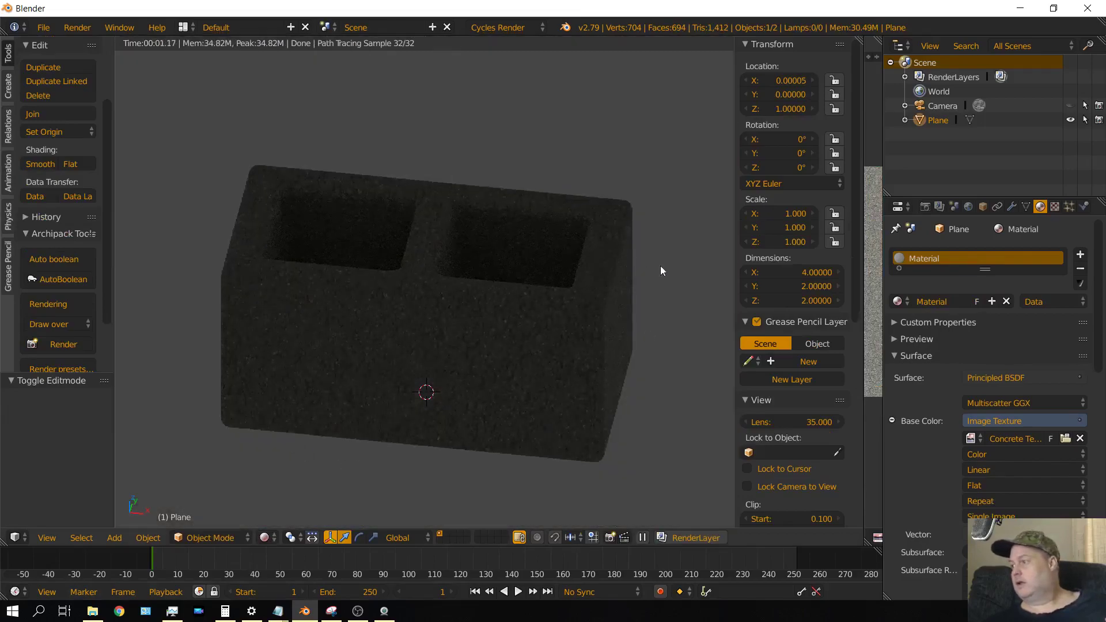
# Add a Point lamp to the scene at the 3D cursor.
pyautogui.click(111, 537)
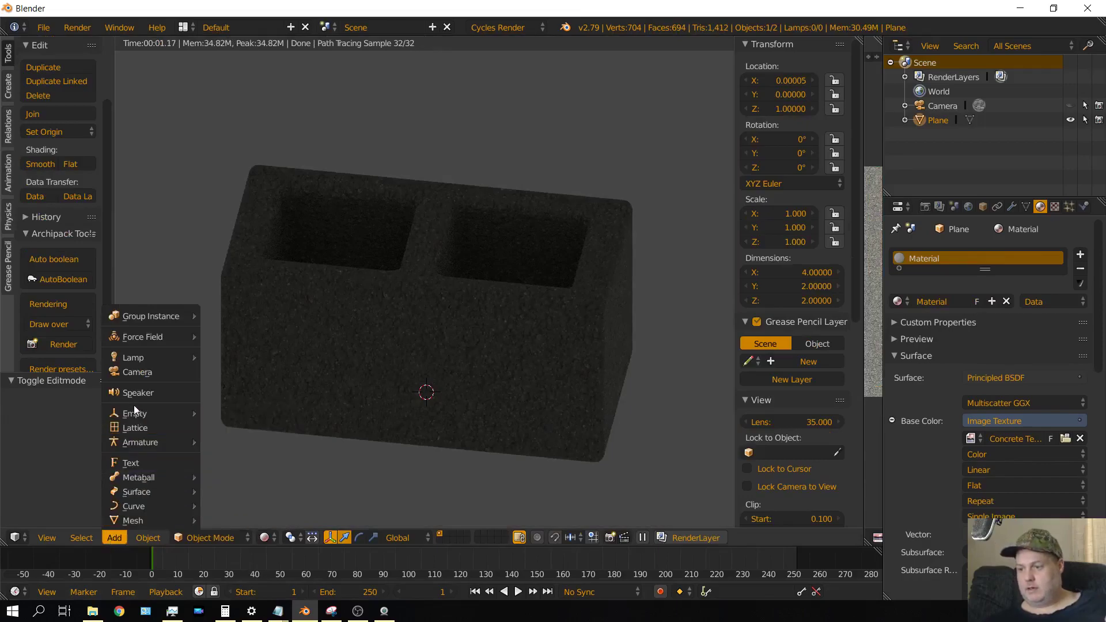
pyautogui.moveTo(138, 356)
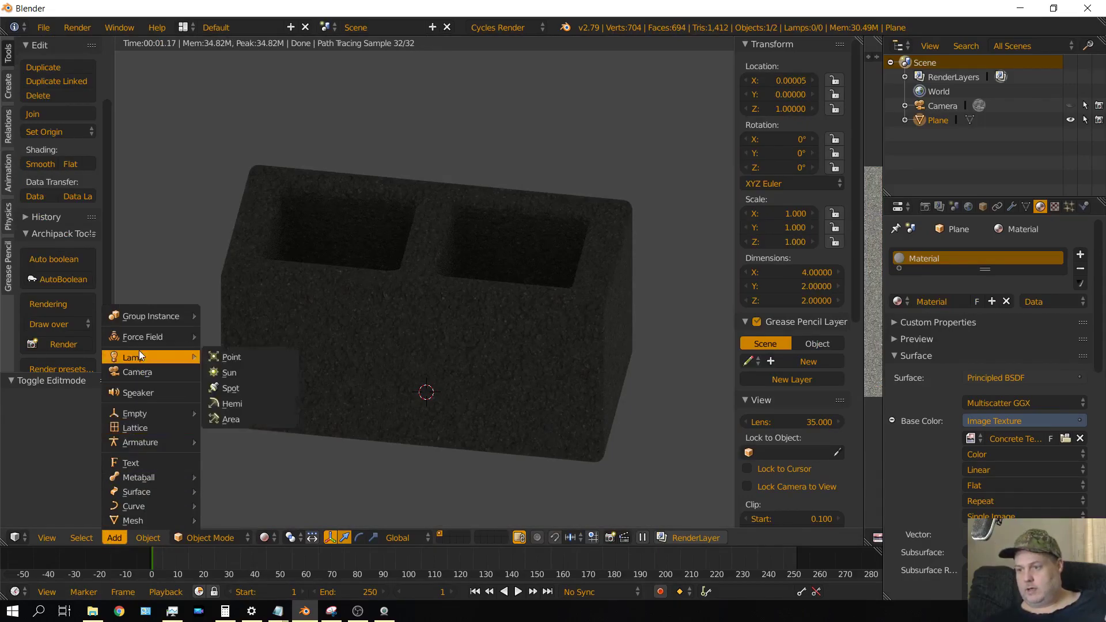
pyautogui.click(226, 358)
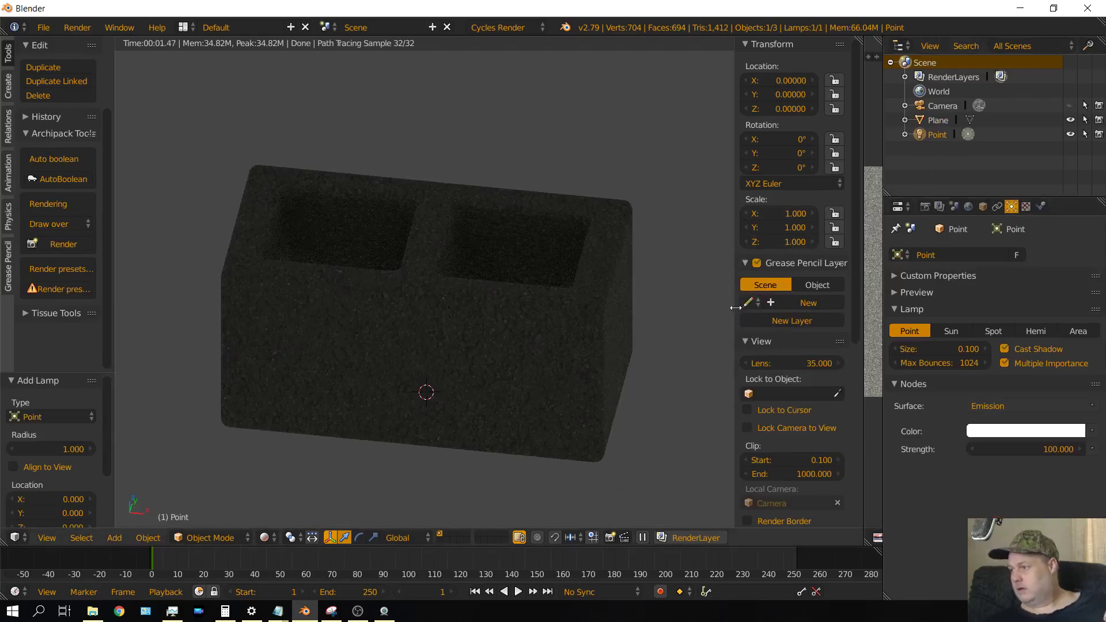
# Position the point lamp at Y -2.28 and Z 4.75 and set its emission strength to 1000.
pyautogui.moveTo(790, 108); pyautogui.dragTo(807, 108)
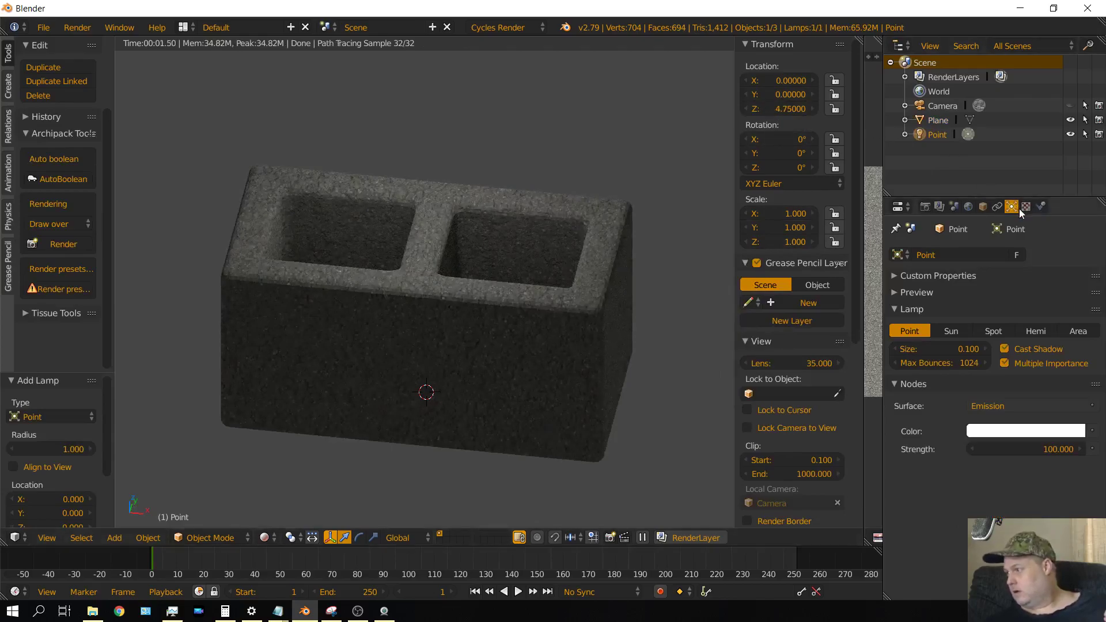
pyautogui.click(1033, 448)
pyautogui.write('1000')
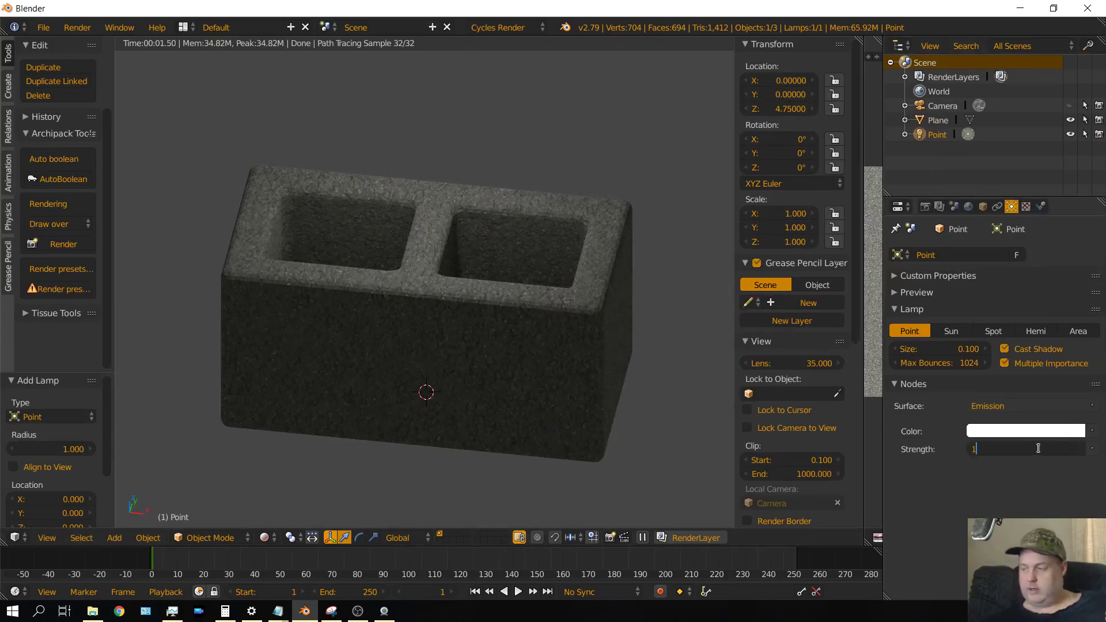
pyautogui.press('Return')
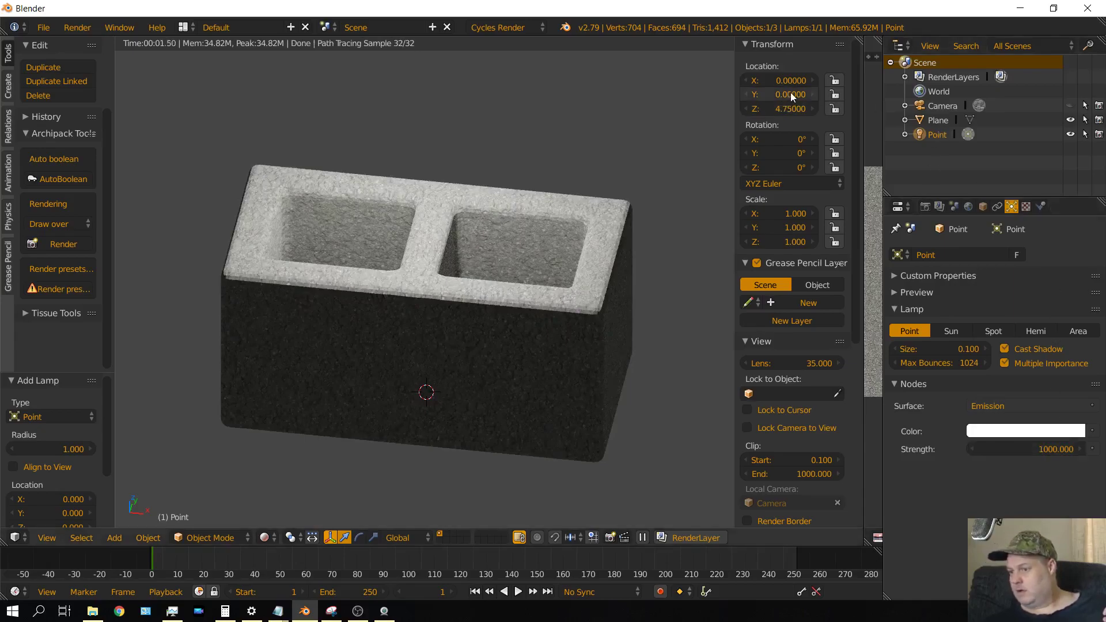
pyautogui.moveTo(787, 95); pyautogui.dragTo(766, 138)
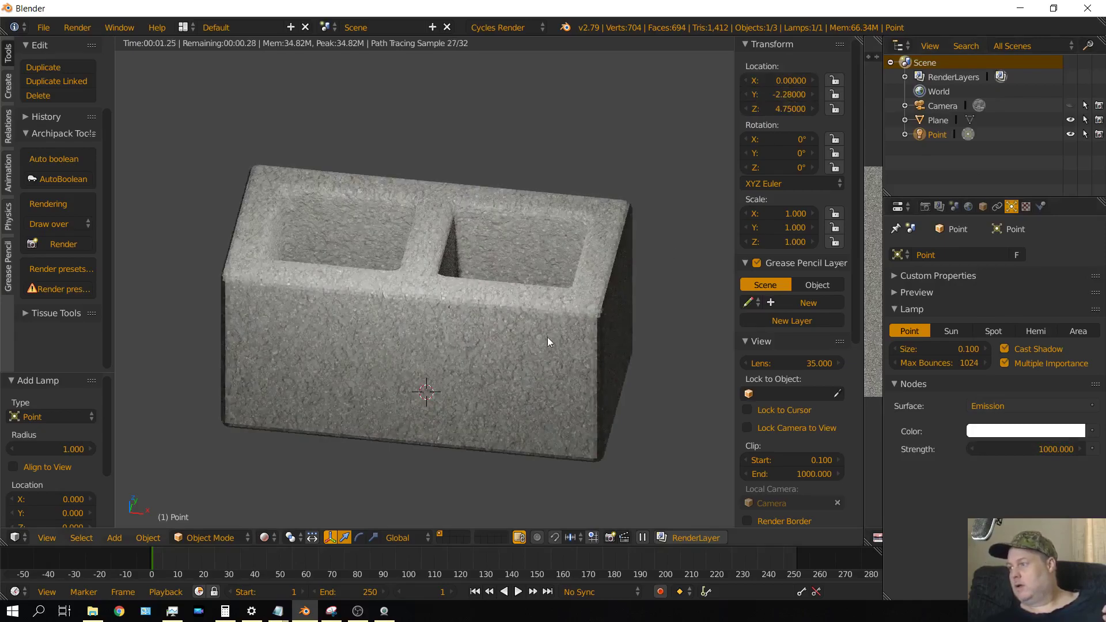
# Select the concrete block and apply smooth shading to it.
pyautogui.rightClick(468, 333)
pyautogui.moveTo(510, 327); pyautogui.dragTo(504, 359, button='middle')
pyautogui.scroll(5, 467, 351)
pyautogui.scroll(-6, 496, 361)
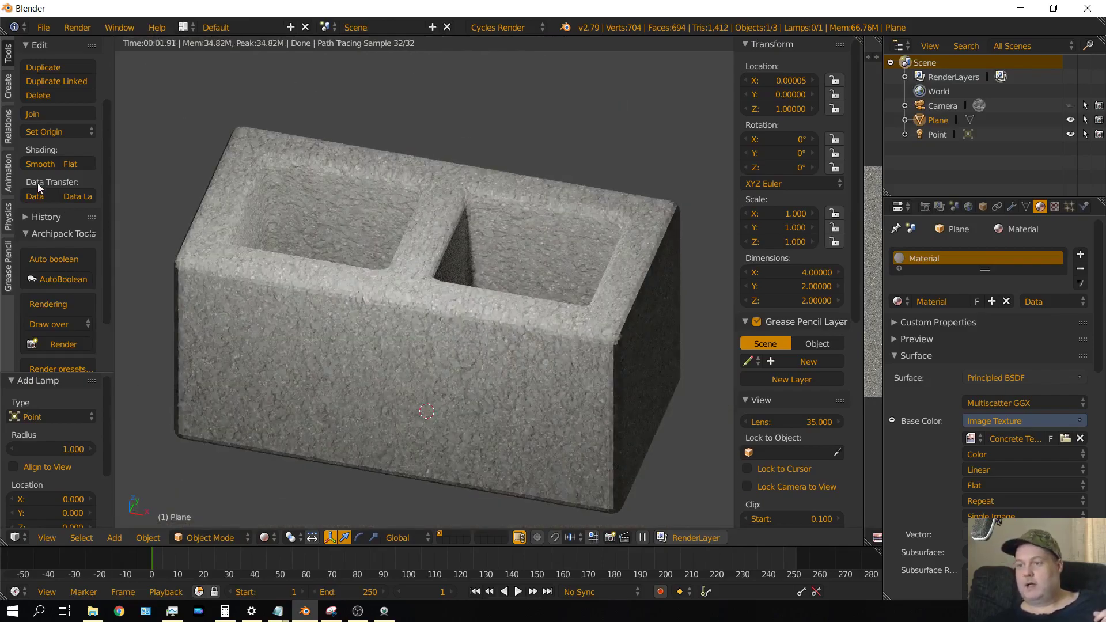
pyautogui.click(39, 162)
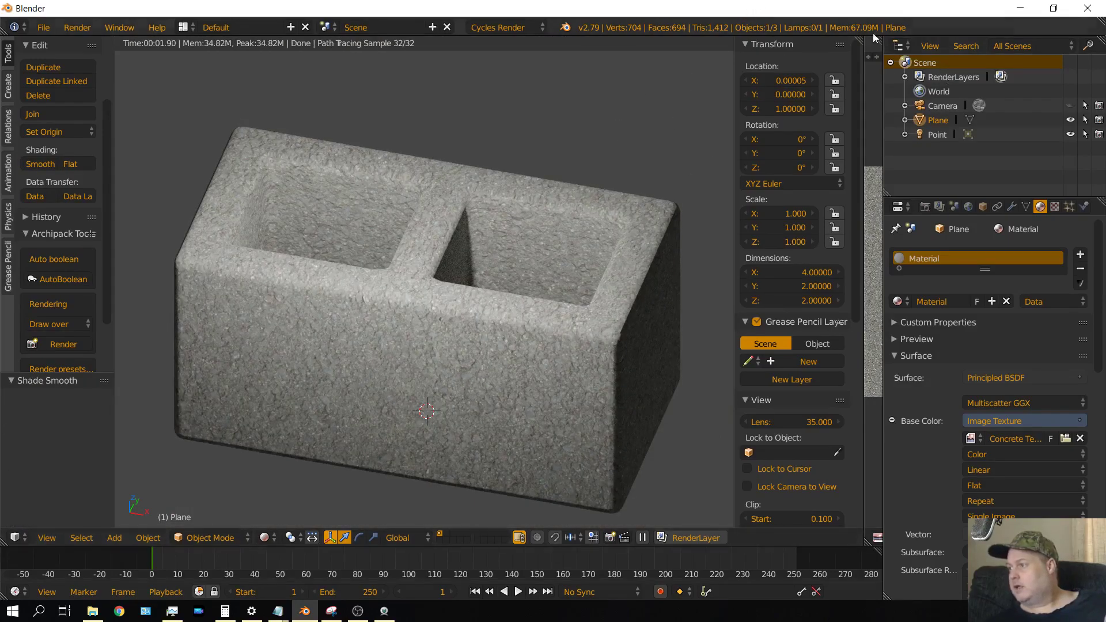
# Split the 3D view into two stacked areas and show the block's material in a Node Editor above the rendered view.
pyautogui.moveTo(859, 38)
pyautogui.mouseDown()
pyautogui.moveTo(846, 291)
pyautogui.moveTo(844, 279)
pyautogui.mouseUp()
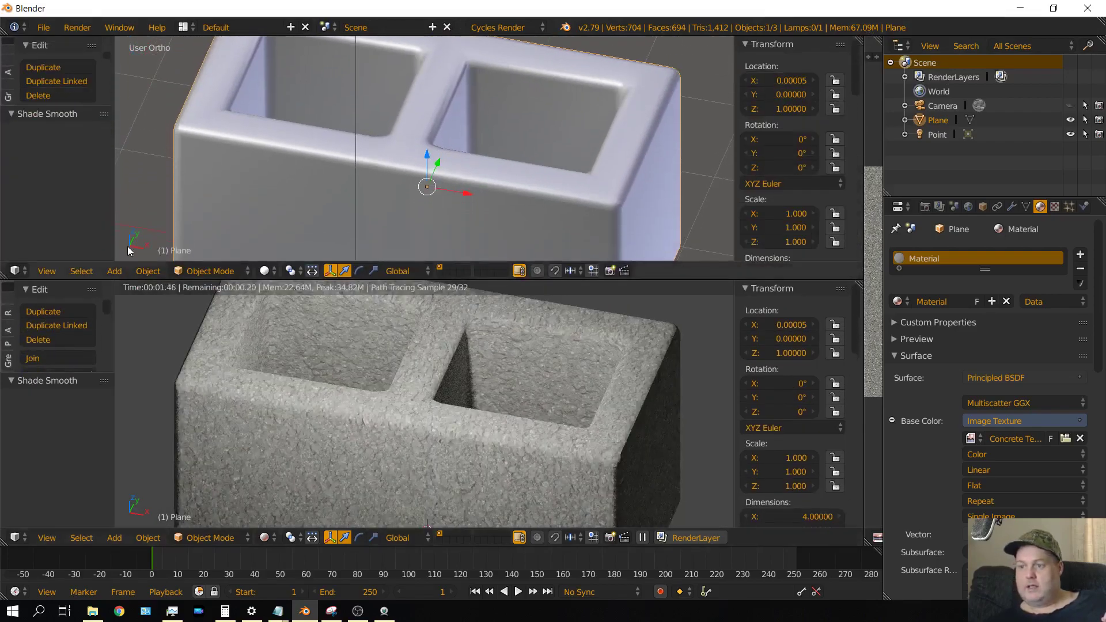
pyautogui.click(16, 271)
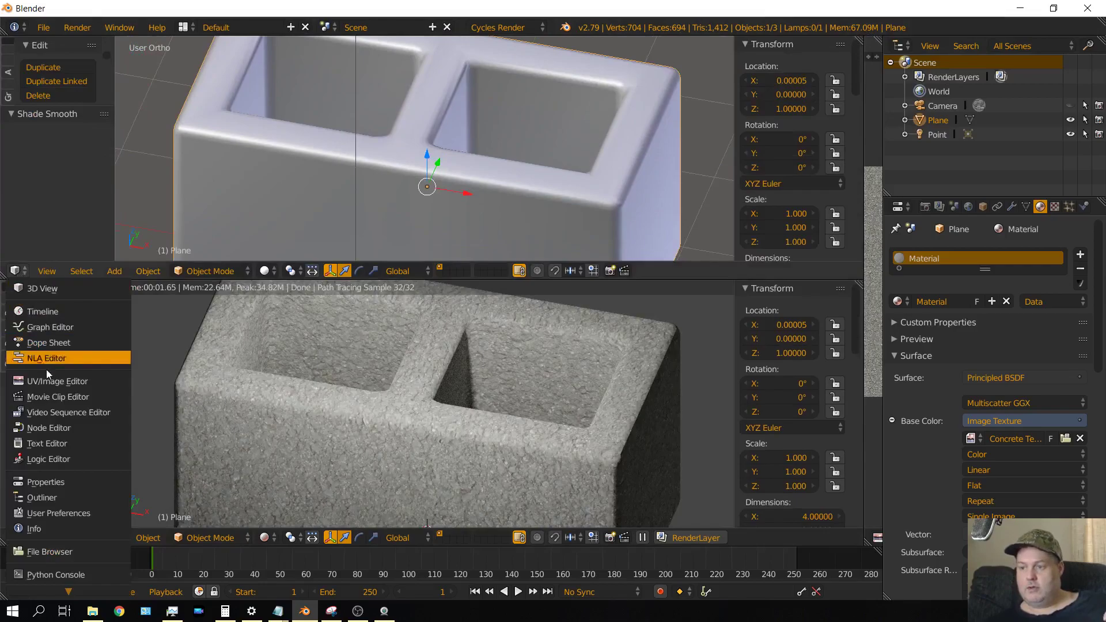
pyautogui.click(50, 428)
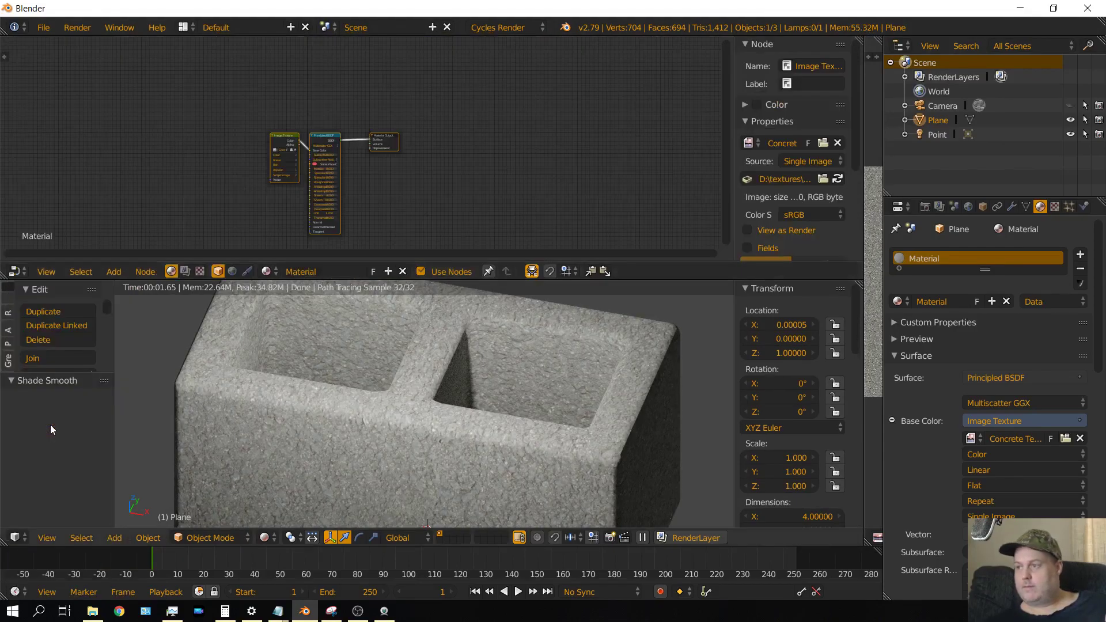
pyautogui.scroll(3, 372, 206)
pyautogui.scroll(4, 372, 206)
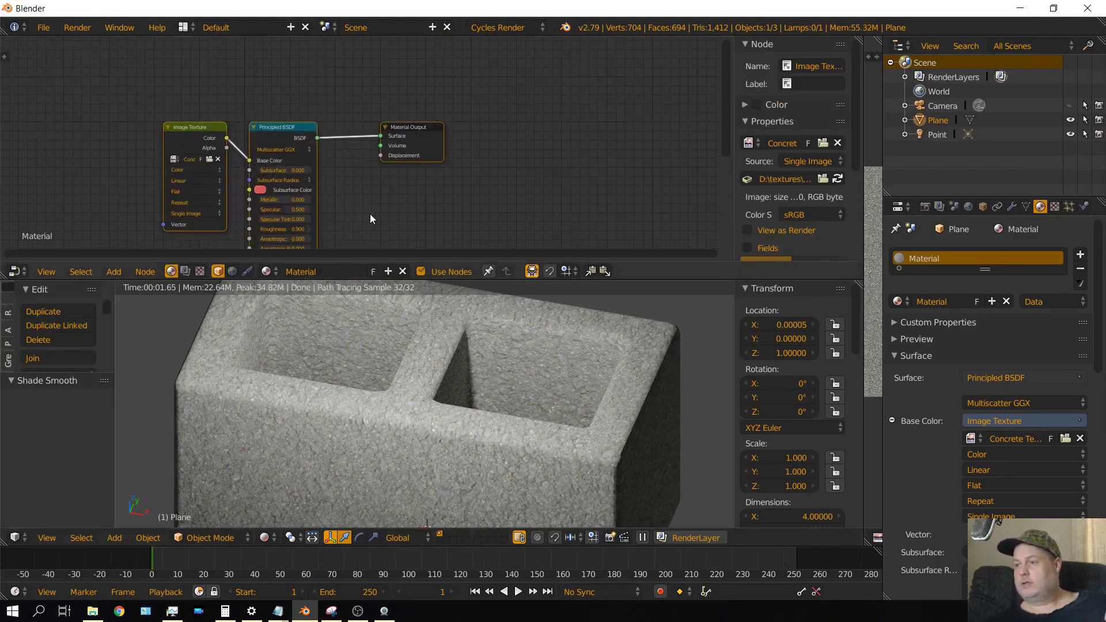
pyautogui.moveTo(727, 60); pyautogui.dragTo(721, 97)
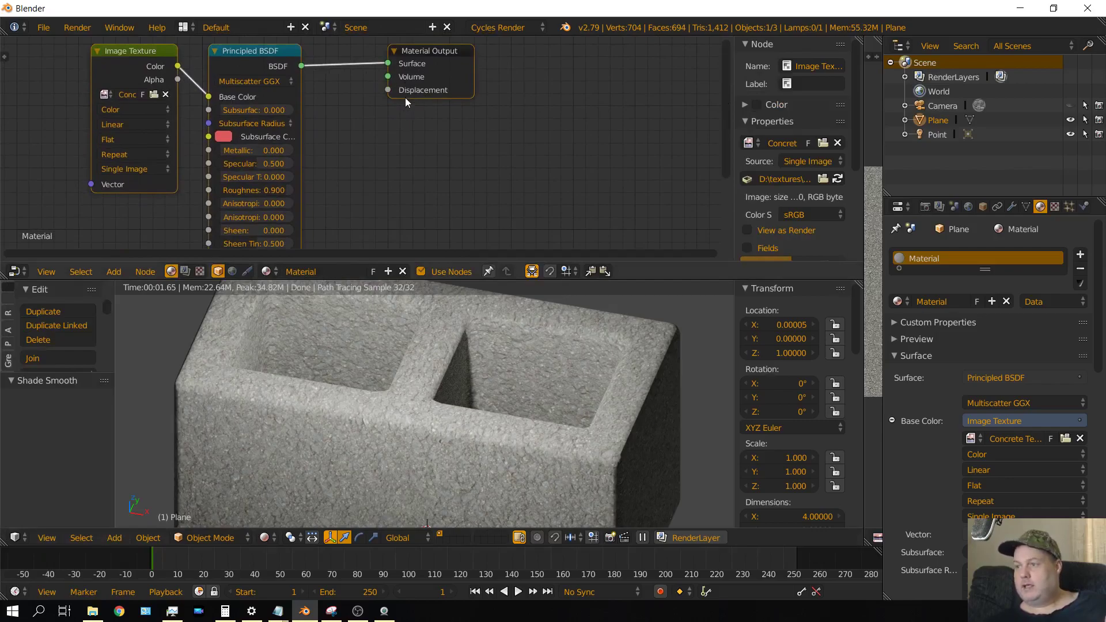
# Move the Material Output node farther from the Principled BSDF and add a Noise Texture node with scale 40 between them.
pyautogui.moveTo(423, 51); pyautogui.dragTo(661, 54)
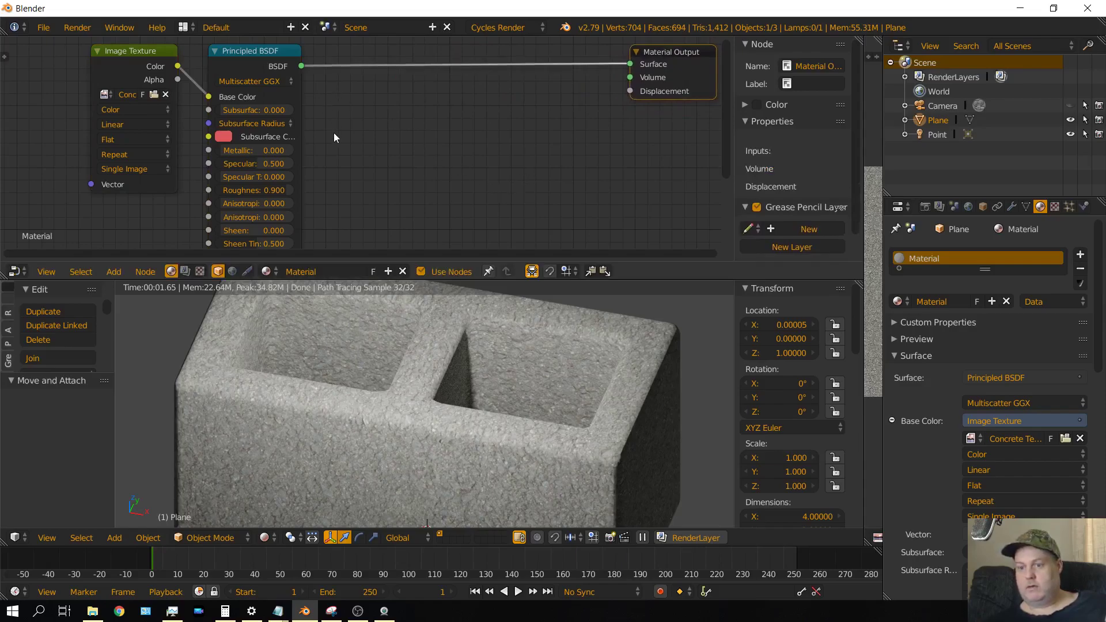
pyautogui.click(109, 272)
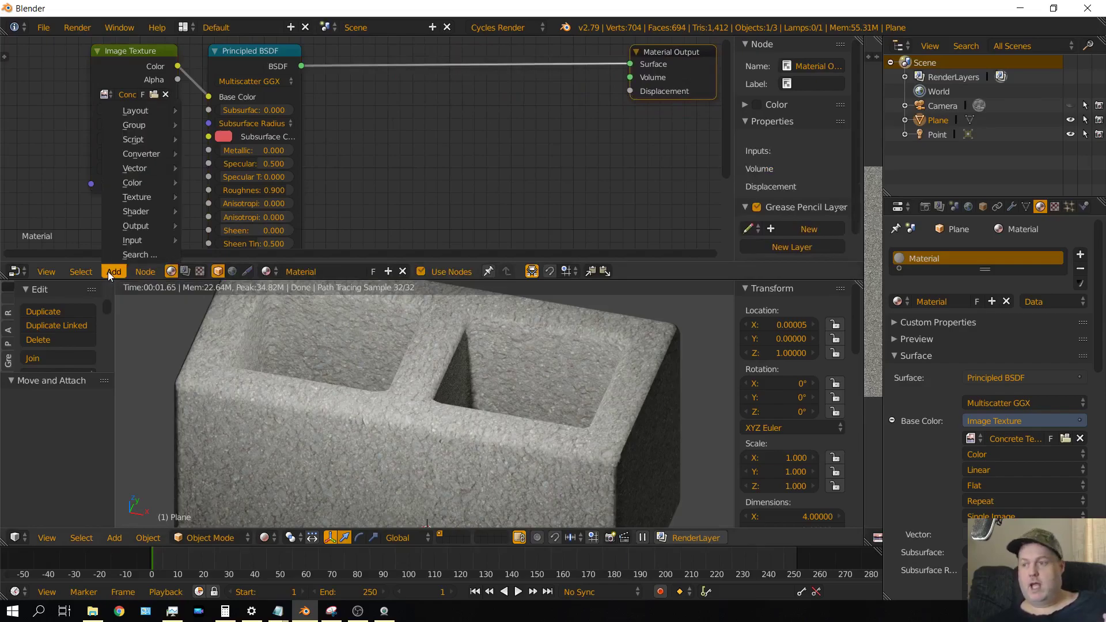
pyautogui.moveTo(145, 198)
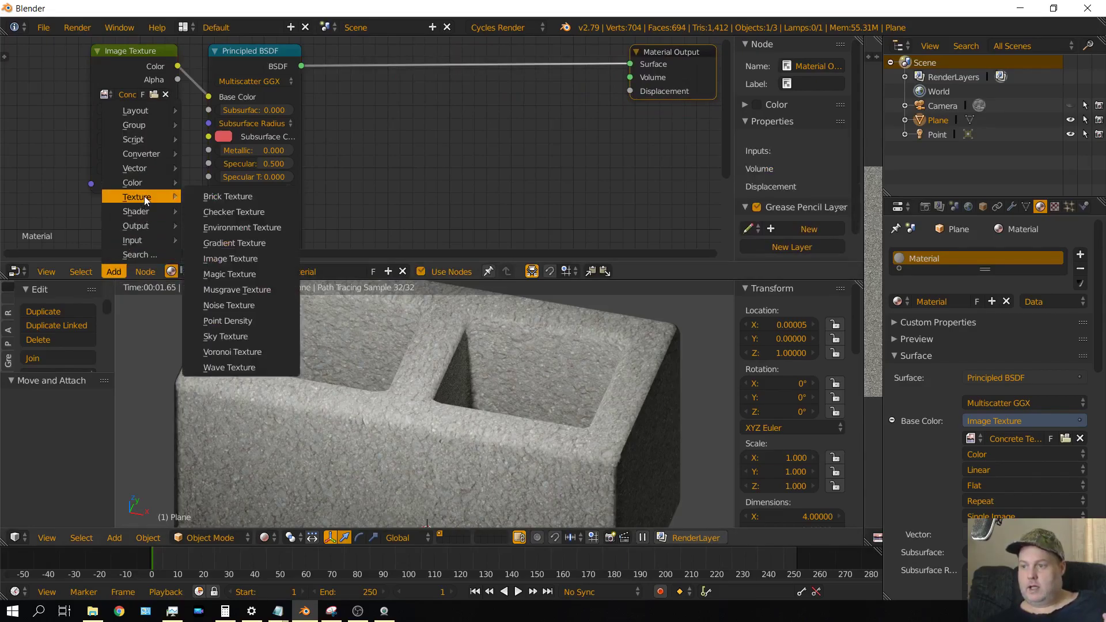
pyautogui.click(227, 306)
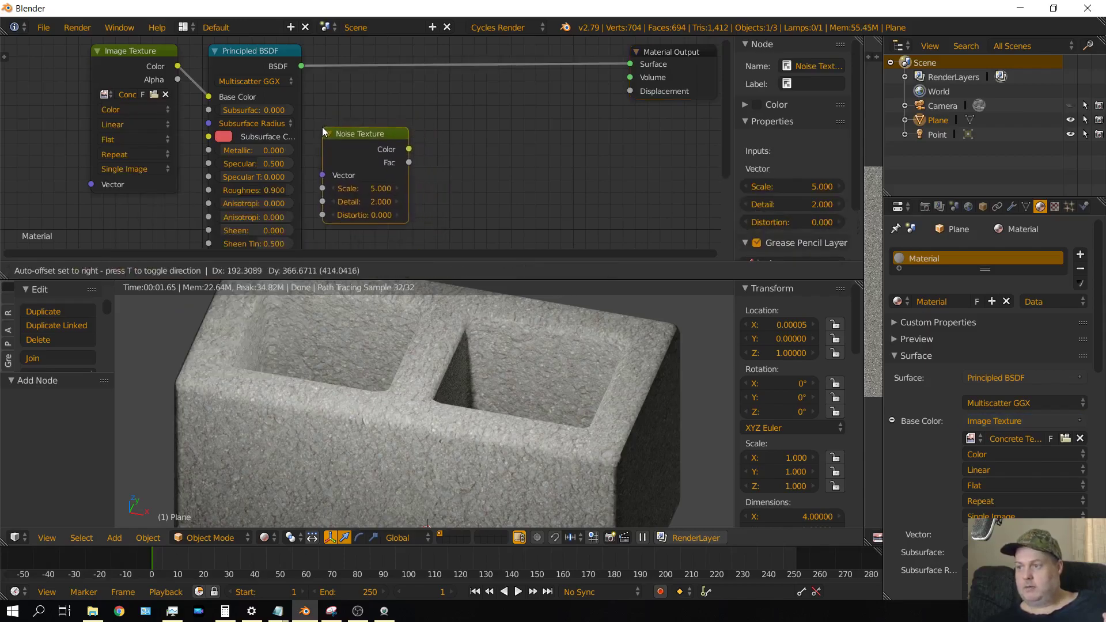
pyautogui.click(323, 129)
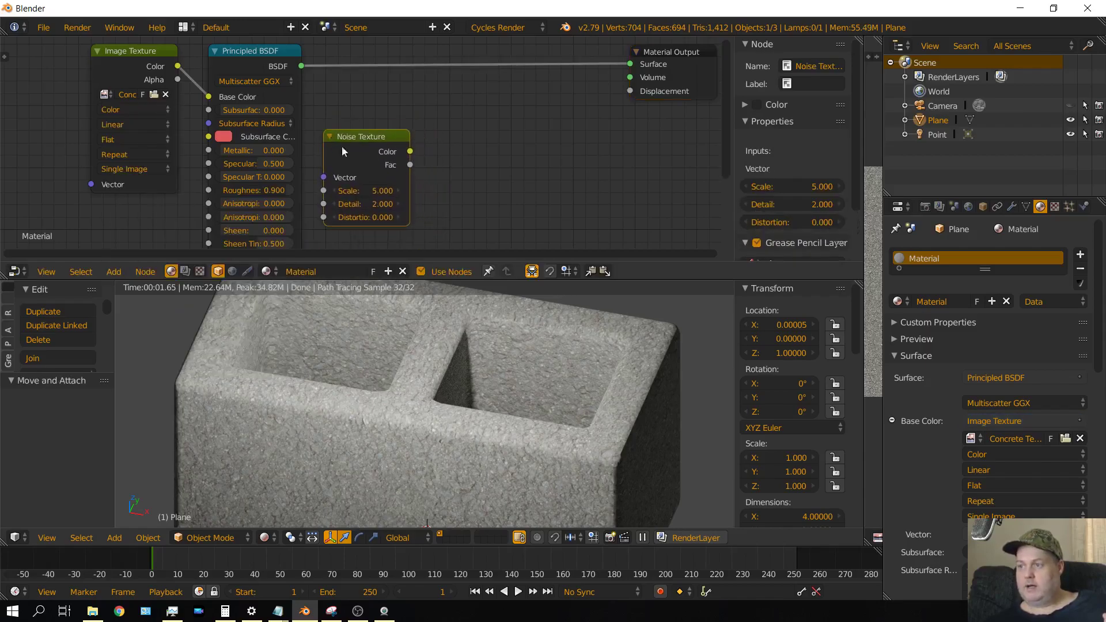
pyautogui.click(374, 192)
pyautogui.write('40')
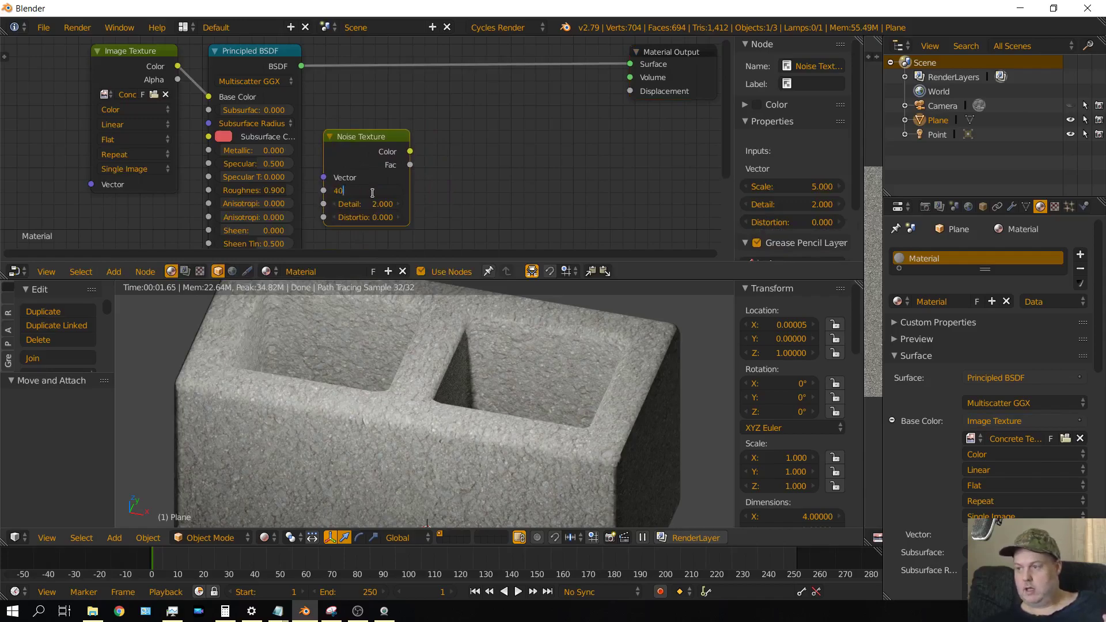
pyautogui.press('Return')
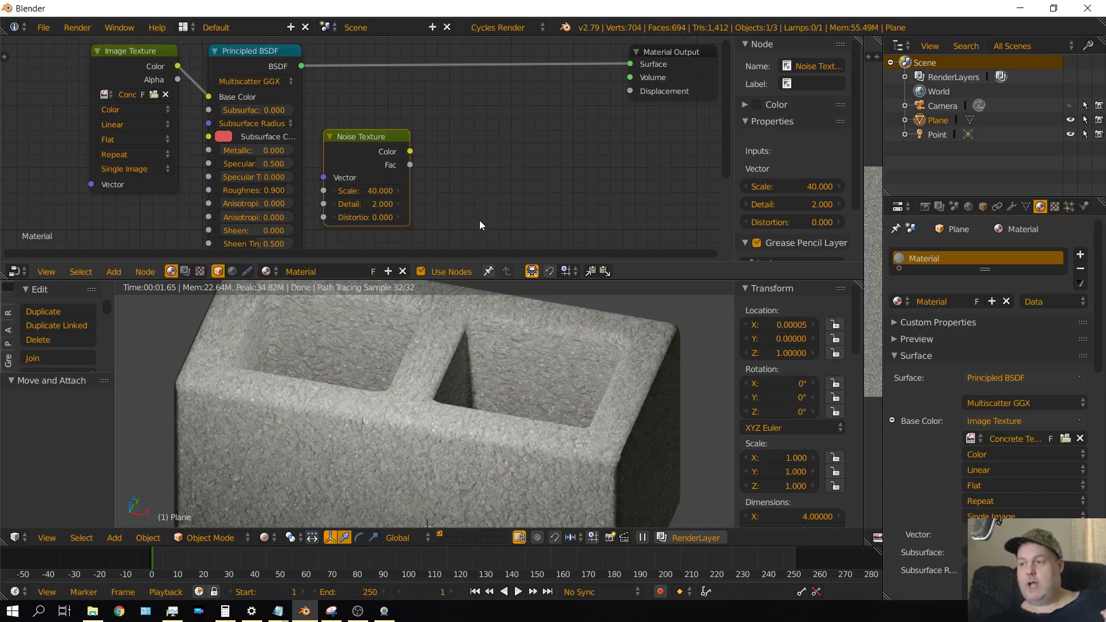
# Add a Math node beside the Noise Texture and link the noise Color output to its first Value input.
pyautogui.click(115, 272)
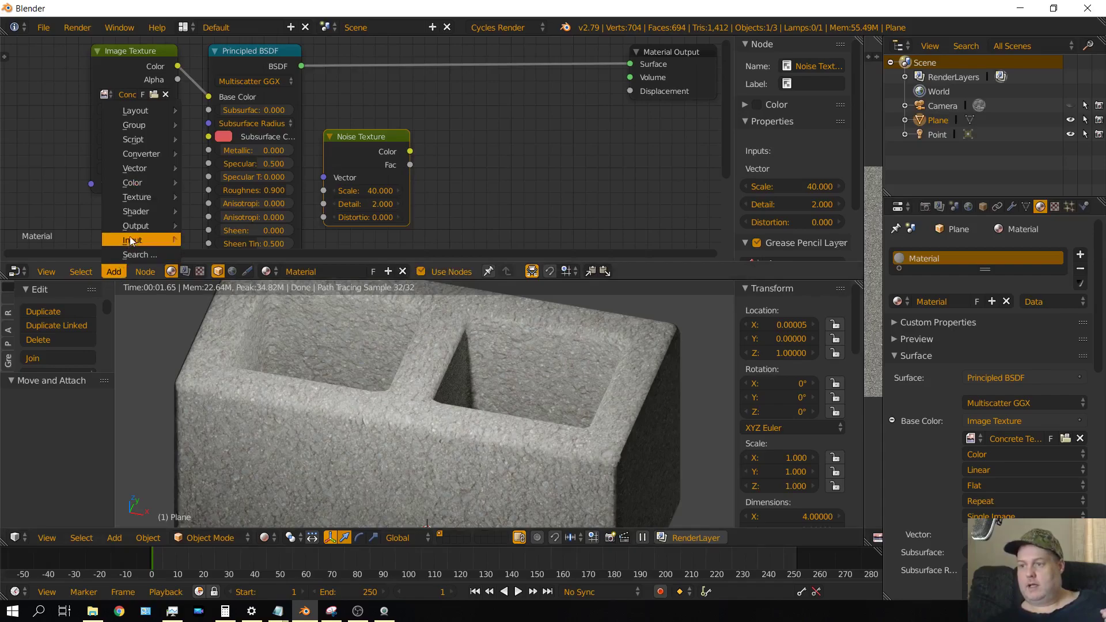
pyautogui.moveTo(143, 155)
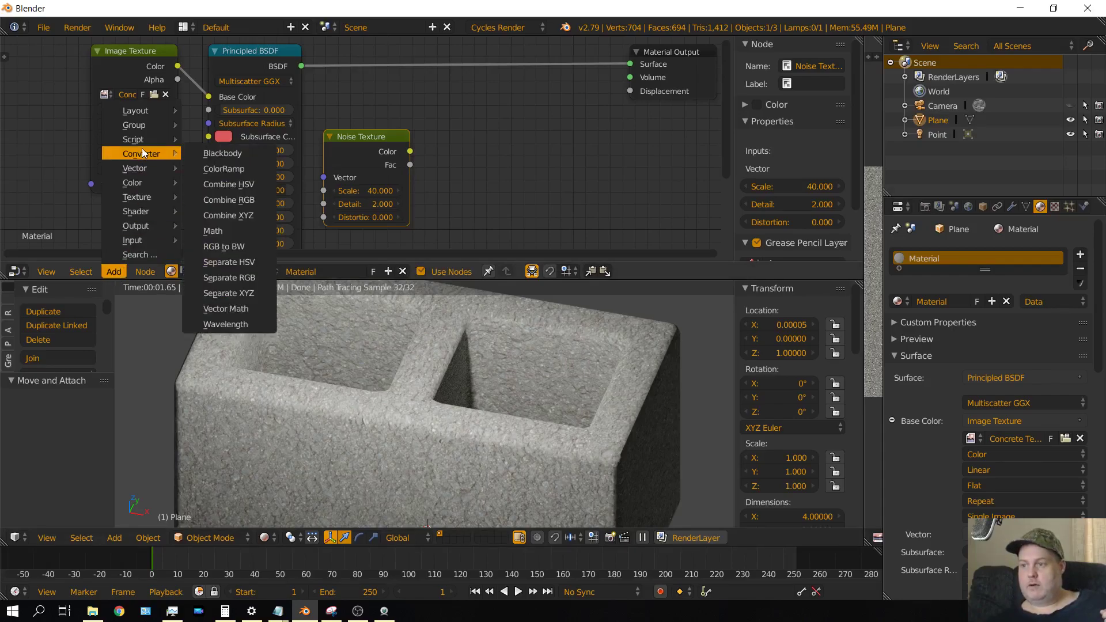
pyautogui.click(234, 232)
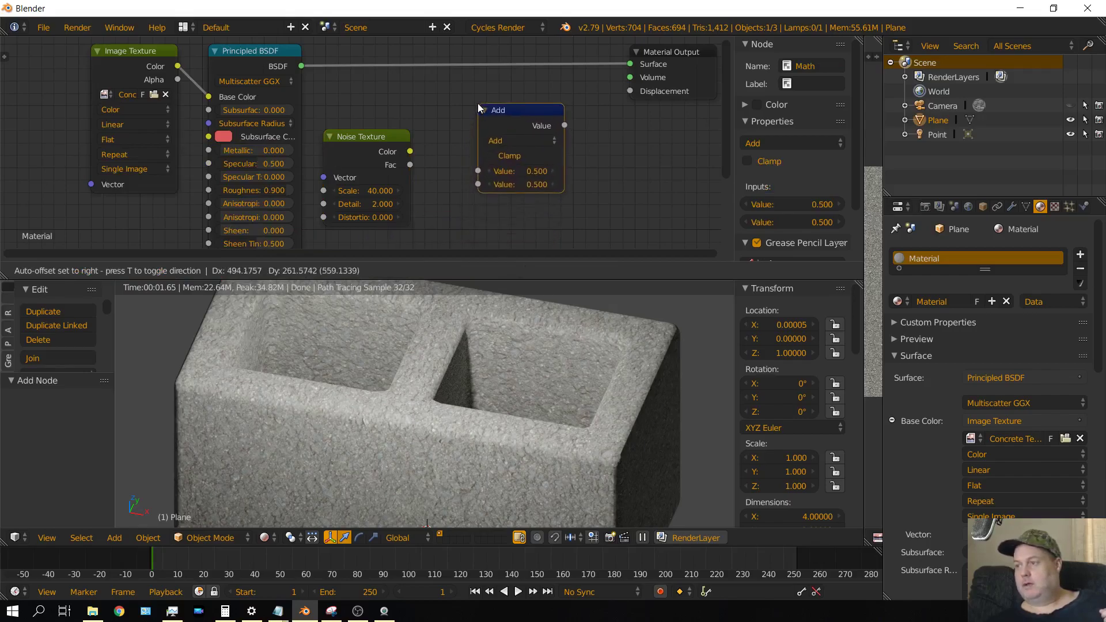
pyautogui.click(478, 103)
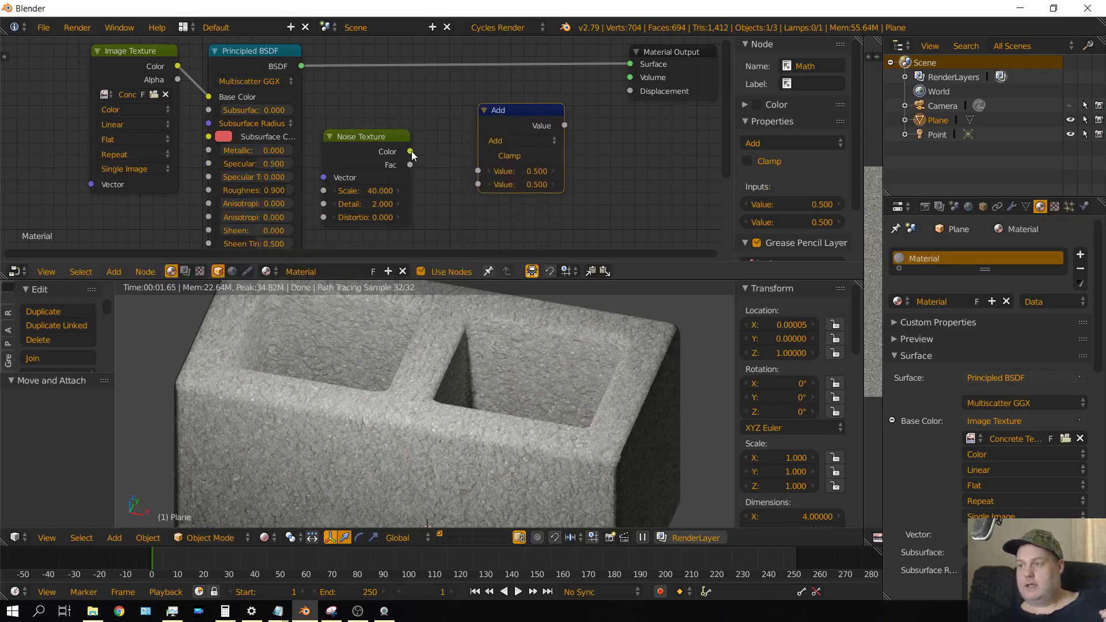
pyautogui.moveTo(411, 151); pyautogui.dragTo(478, 172)
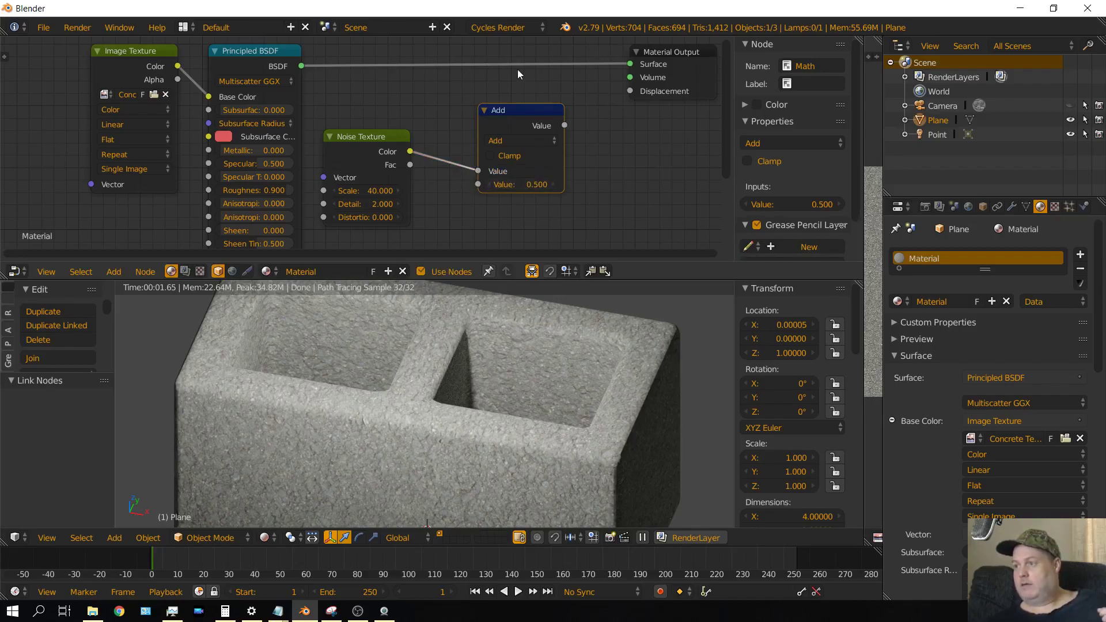
# Set the Math node's operation to Multiply and link its Value output to the Material Output's Displacement input.
pyautogui.click(518, 143)
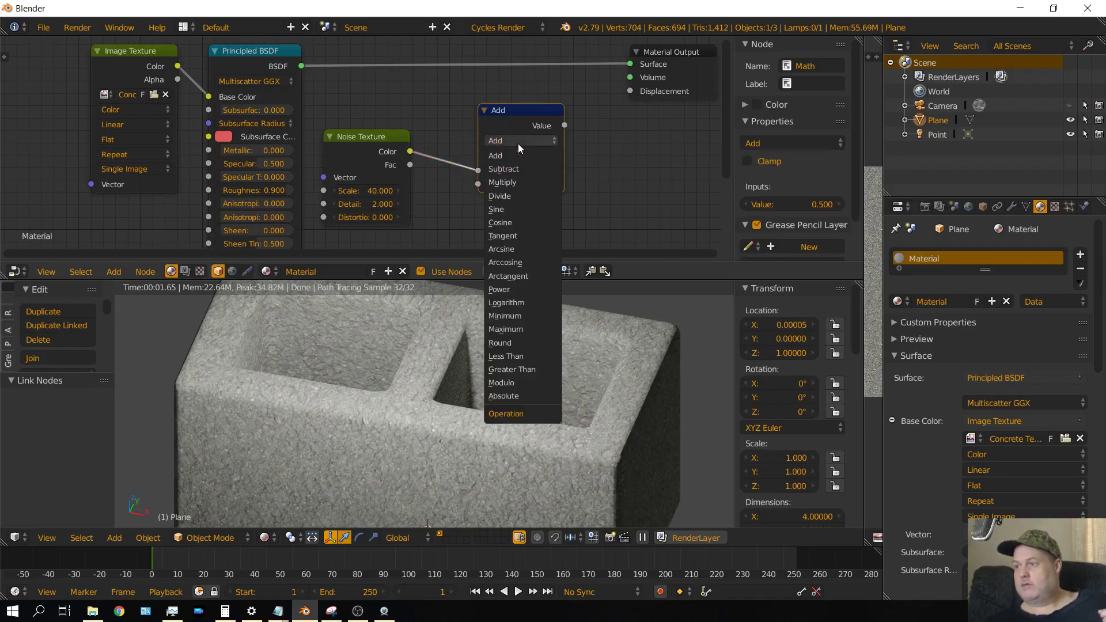
pyautogui.click(515, 184)
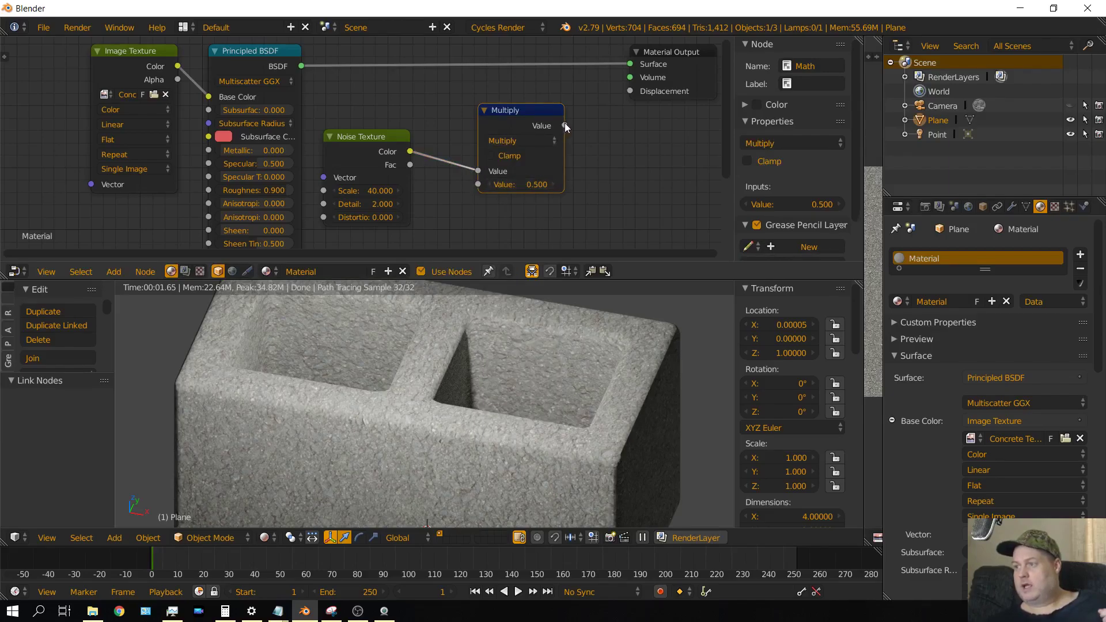
pyautogui.moveTo(565, 123); pyautogui.dragTo(630, 91)
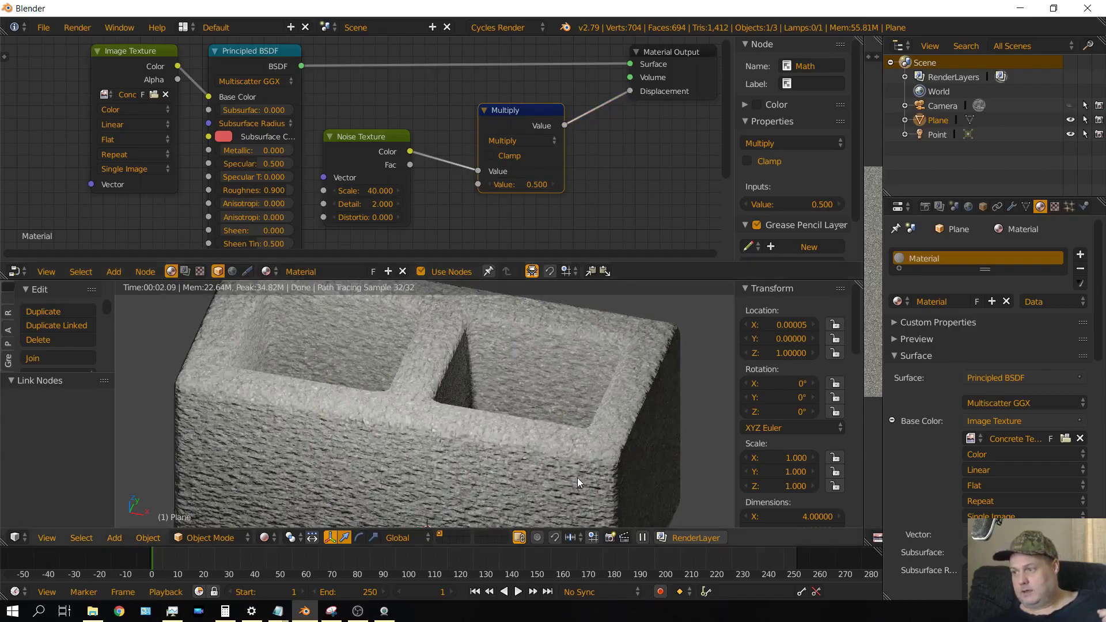
# Examine the rendered block's displaced surface up close, including its corners, top face and the inner walls of both openings.
pyautogui.moveTo(577, 478); pyautogui.dragTo(455, 451, button='middle')
pyautogui.scroll(5, 429, 455)
pyautogui.scroll(-3, 434, 503)
pyautogui.scroll(3, 443, 442)
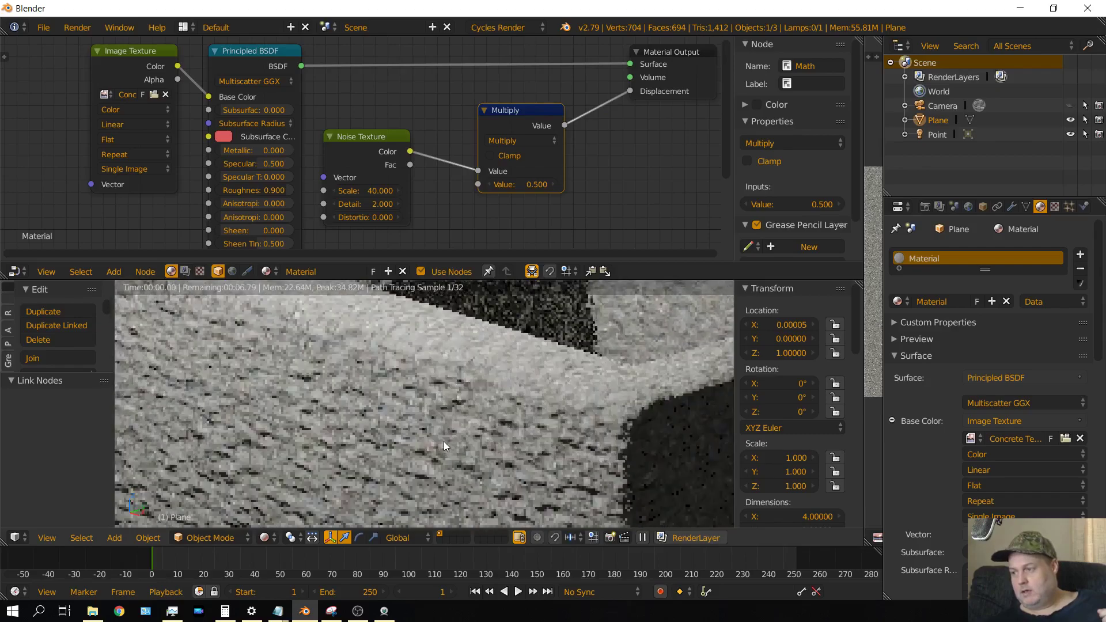
pyautogui.scroll(-6, 430, 440)
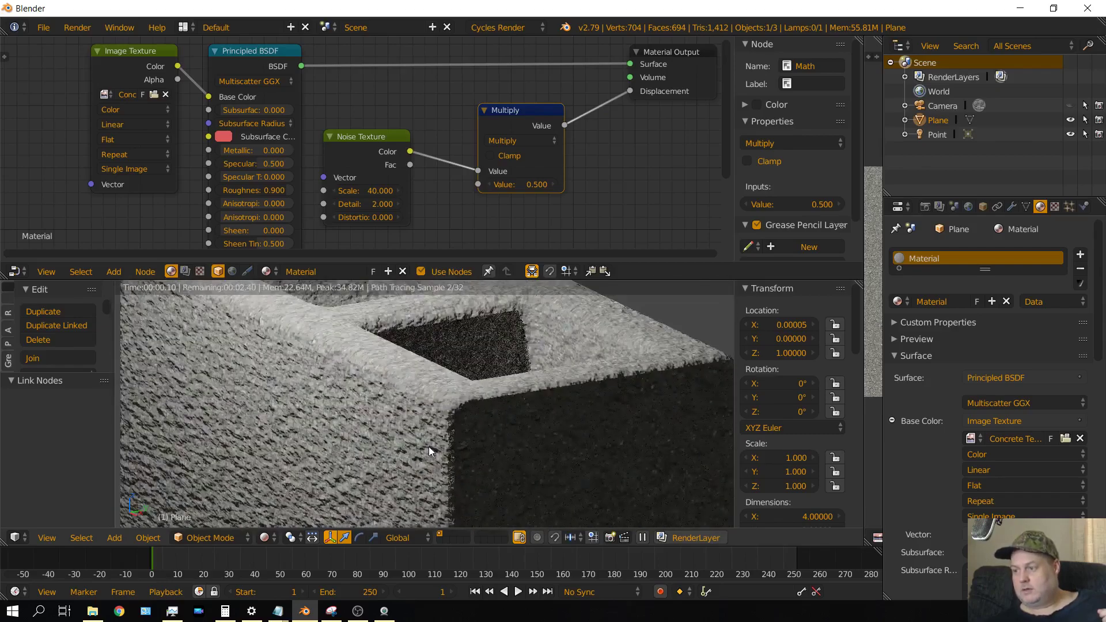
pyautogui.scroll(-3, 429, 447)
pyautogui.moveTo(428, 447); pyautogui.dragTo(361, 466, button='middle')
pyautogui.scroll(4, 403, 478)
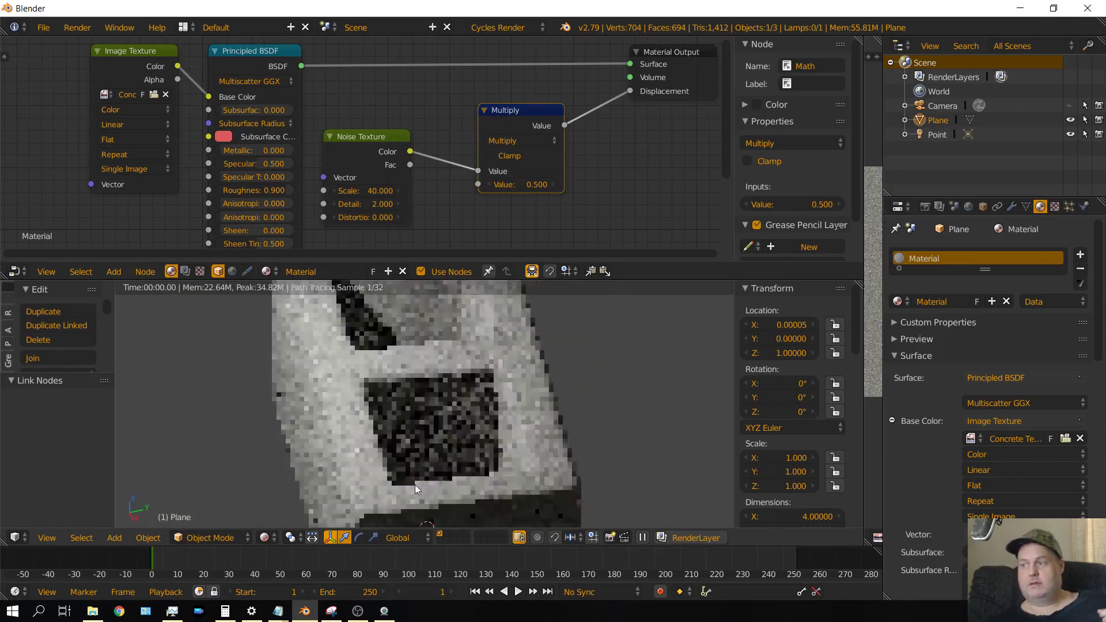
pyautogui.scroll(-4, 414, 485)
pyautogui.moveTo(472, 496); pyautogui.dragTo(506, 291, button='middle')
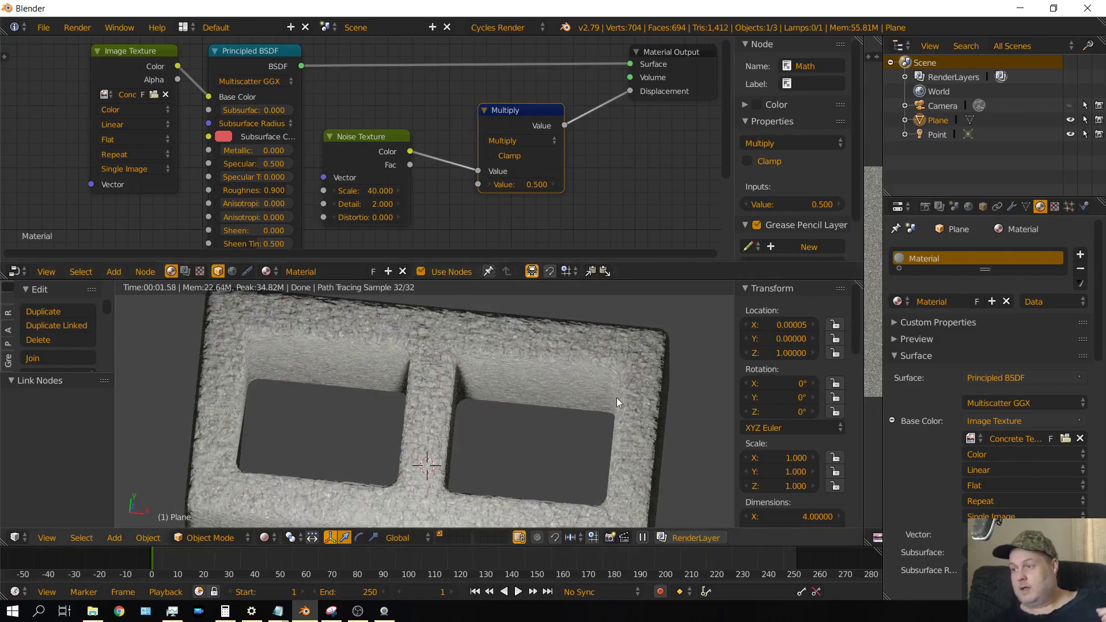
pyautogui.moveTo(616, 398); pyautogui.dragTo(555, 443, button='middle')
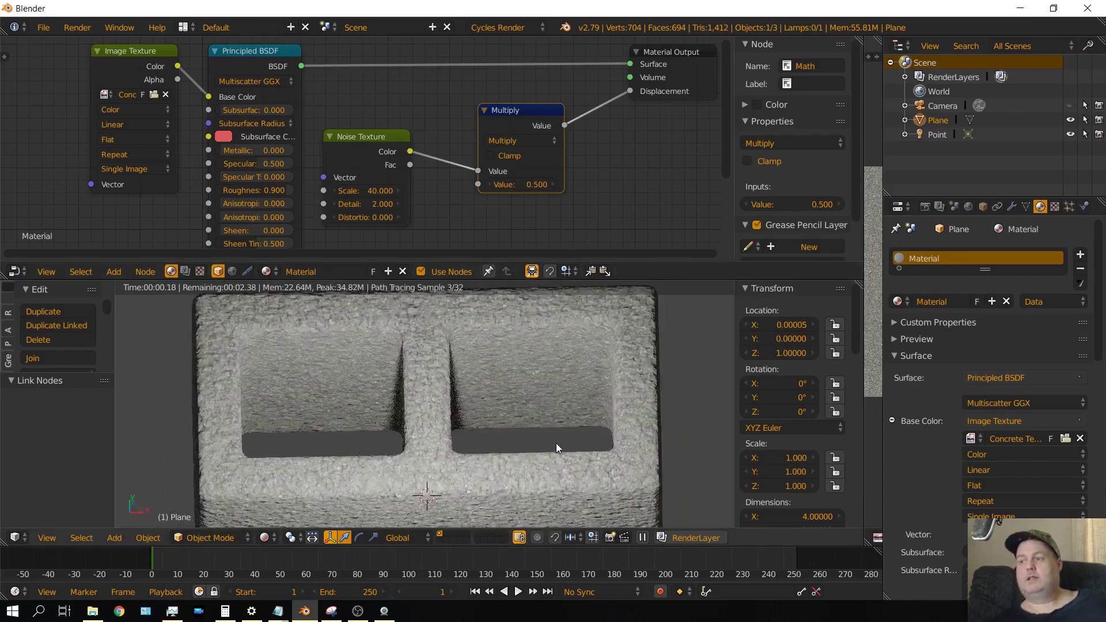